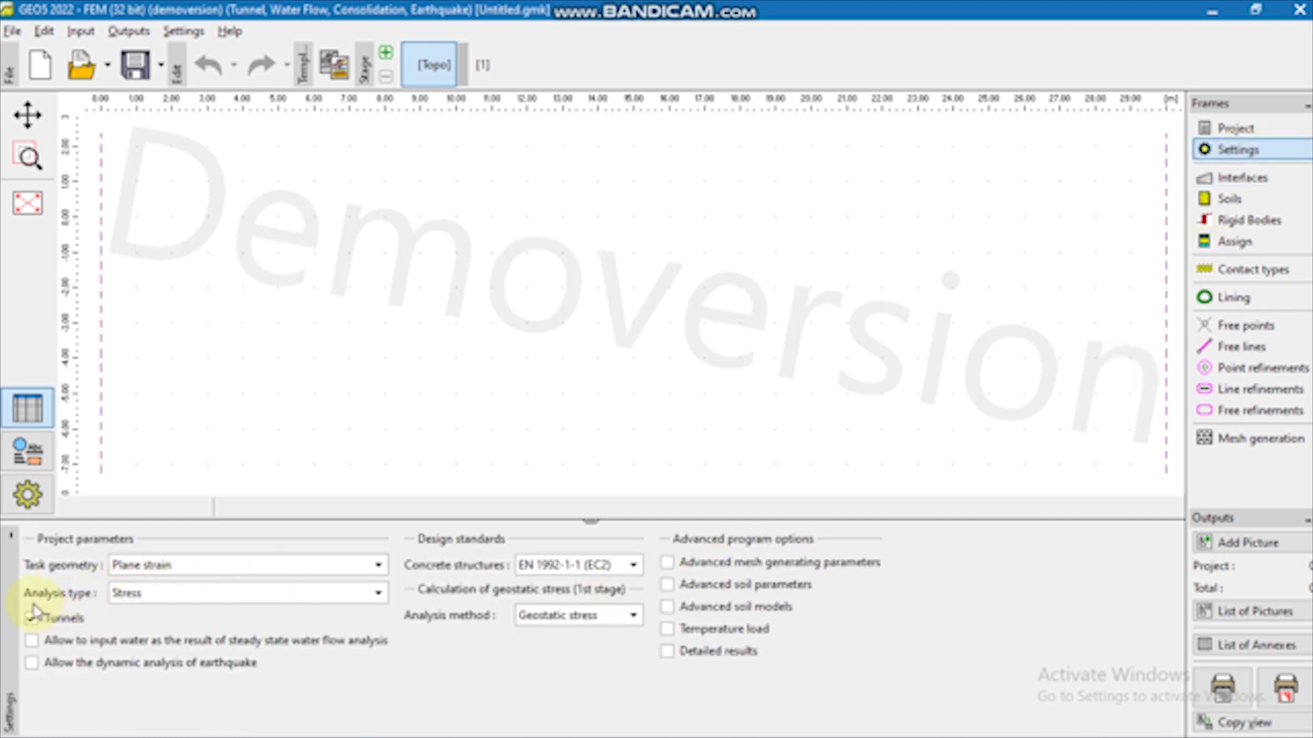
- Set the project's analysis type to Steady state water flow, accept the change, and enable detailed results
click(147, 594)
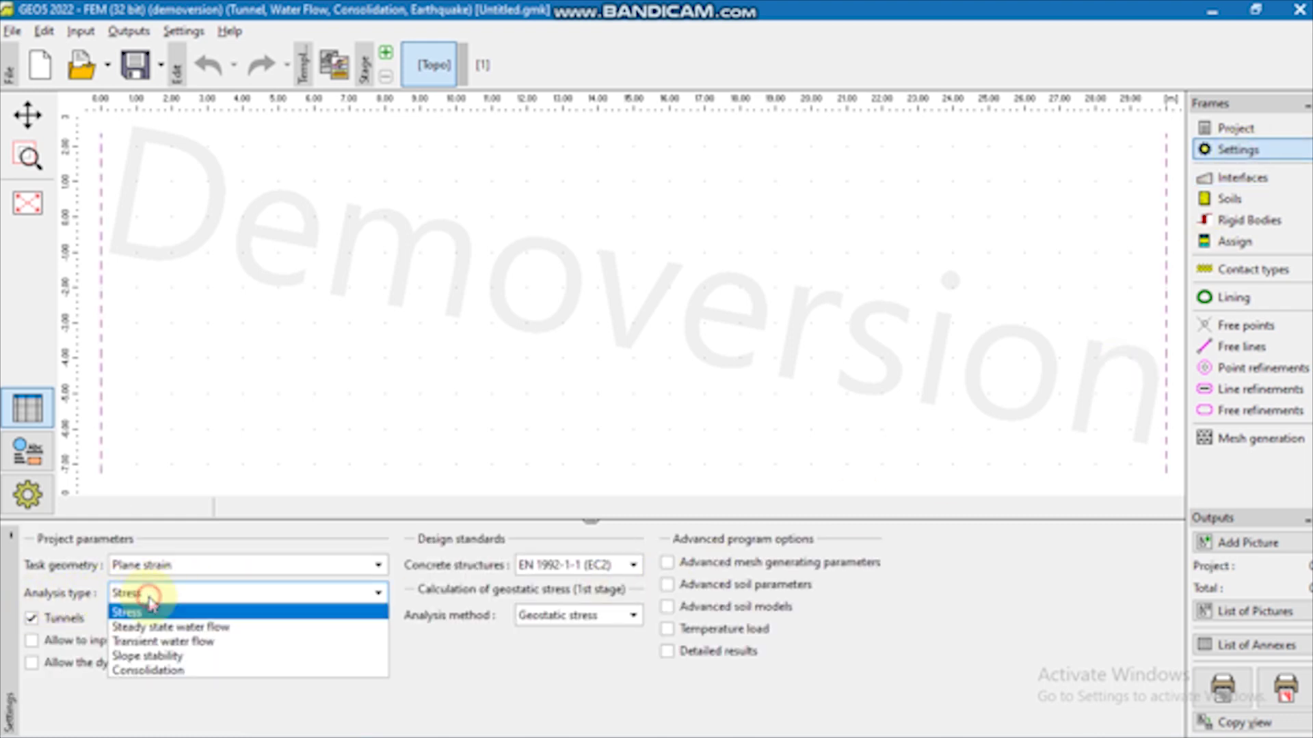
click(167, 628)
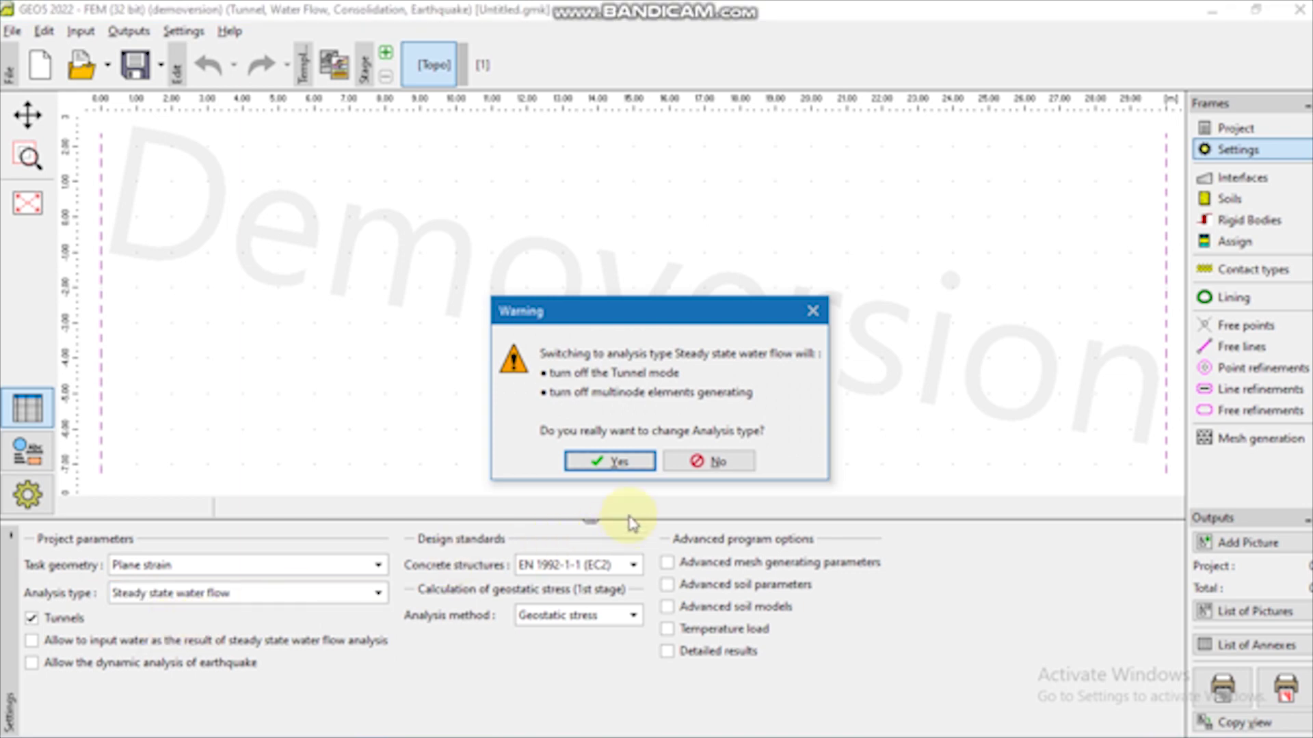
click(615, 462)
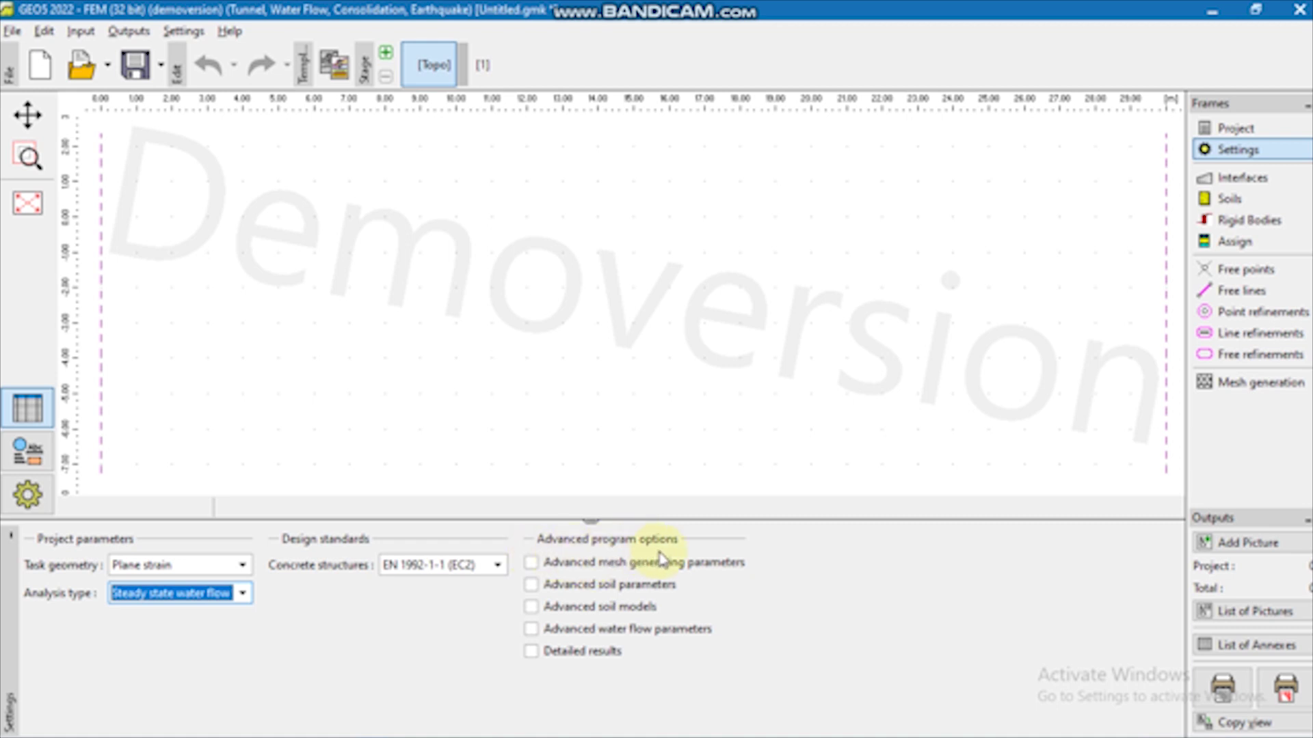
click(537, 654)
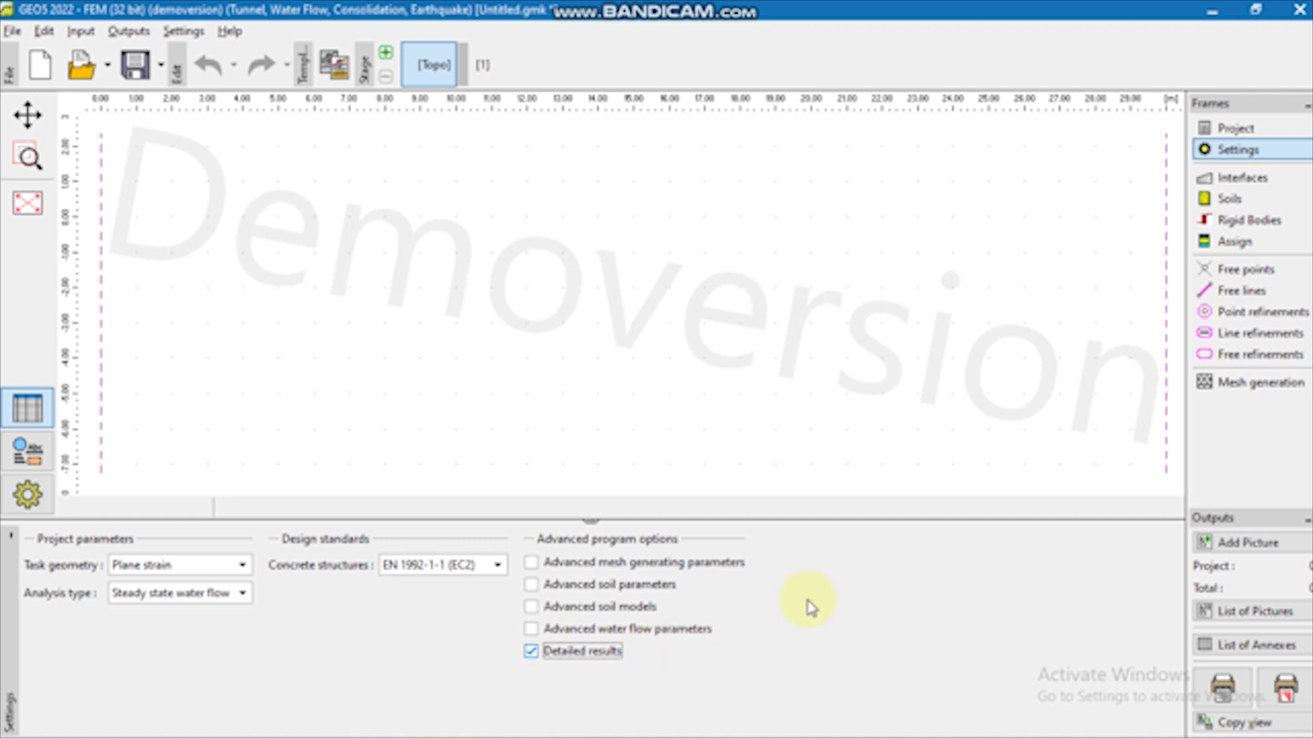
- Set the interface ranges to a maximum X of 52 m and a model depth of 4 m below the deepest interface point
click(1272, 186)
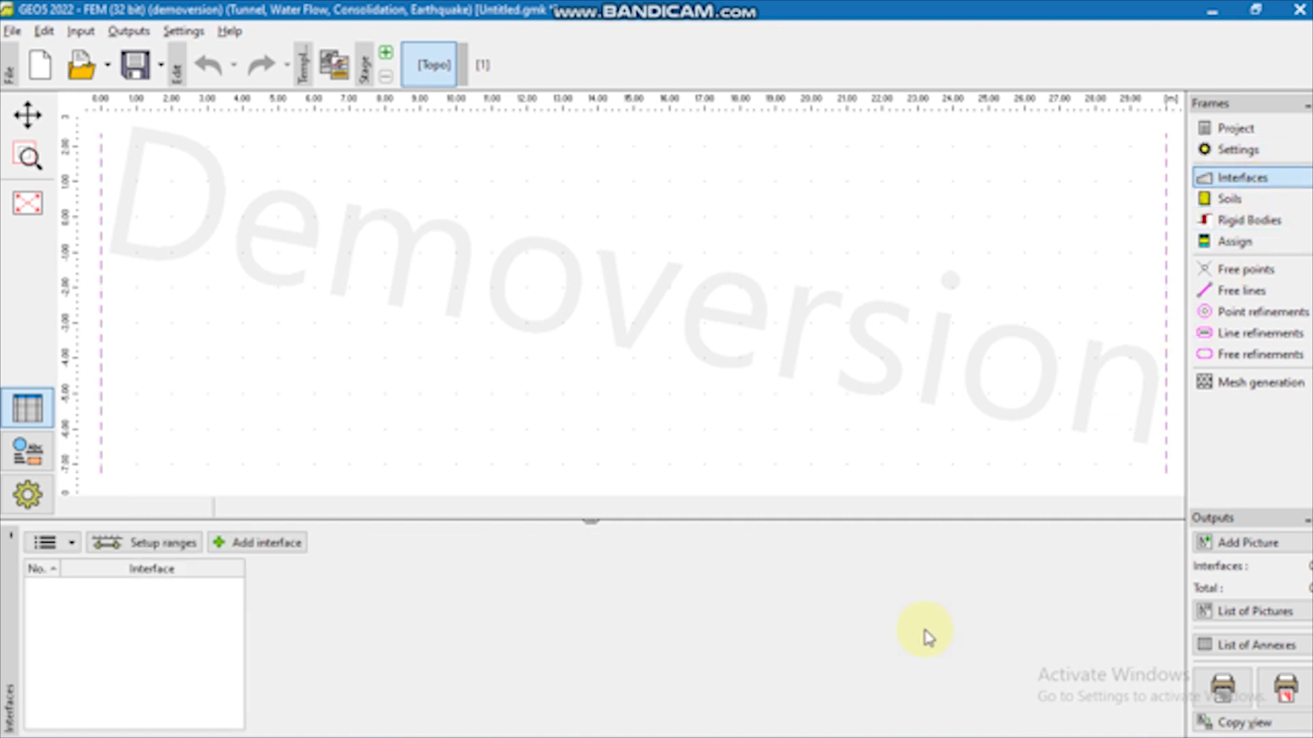
click(162, 548)
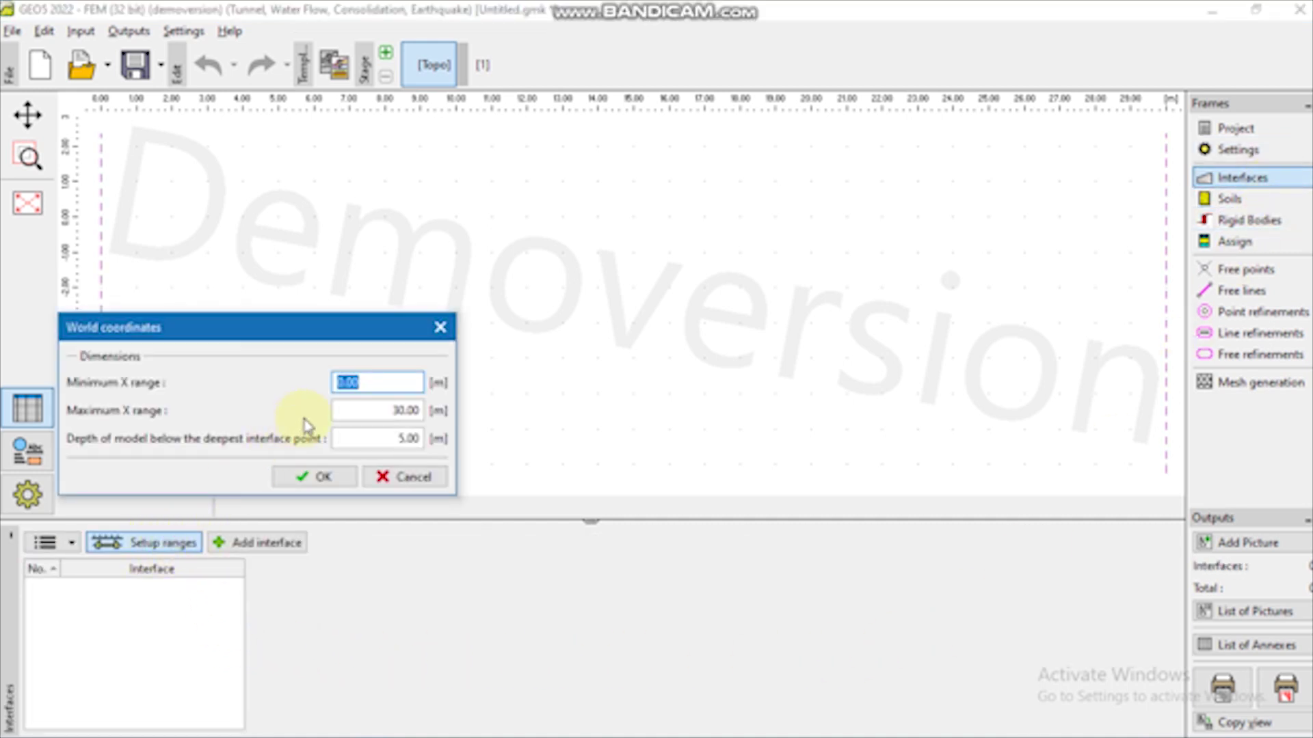
double_click(376, 410)
text(52)
click(372, 439)
double_click(346, 438)
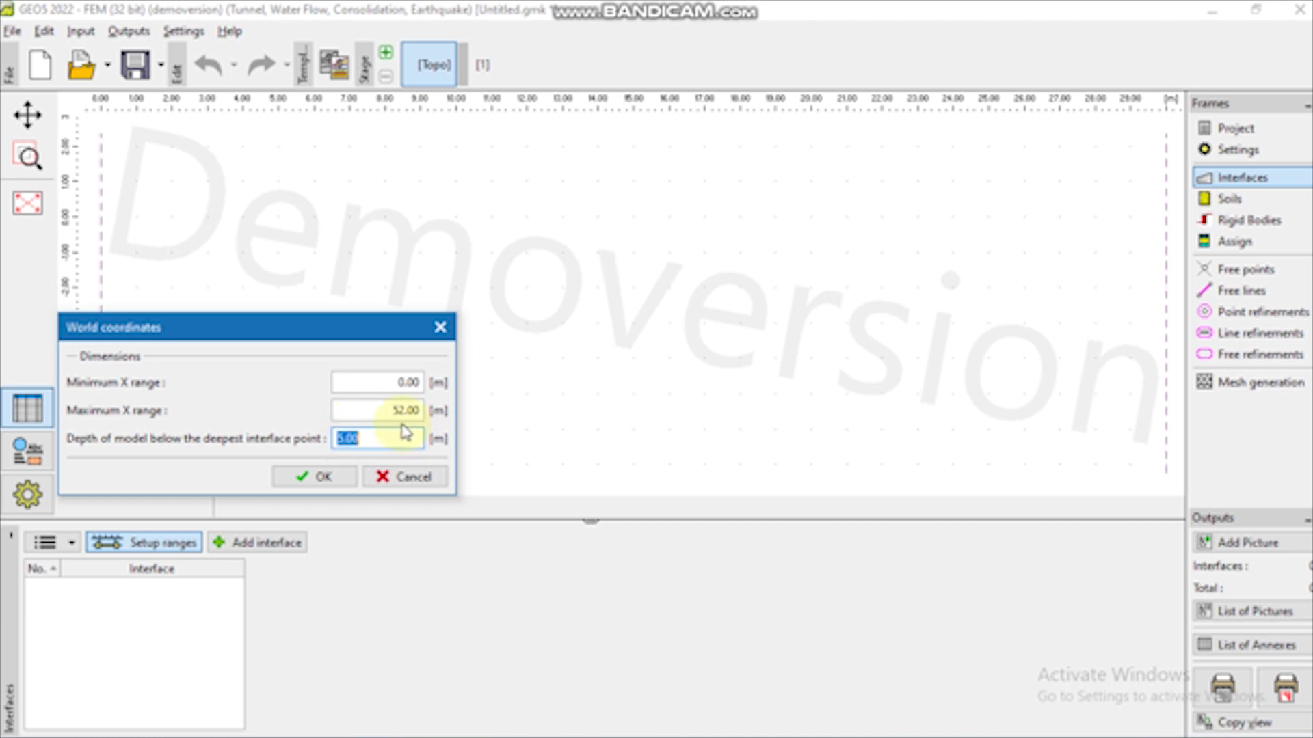
click(324, 479)
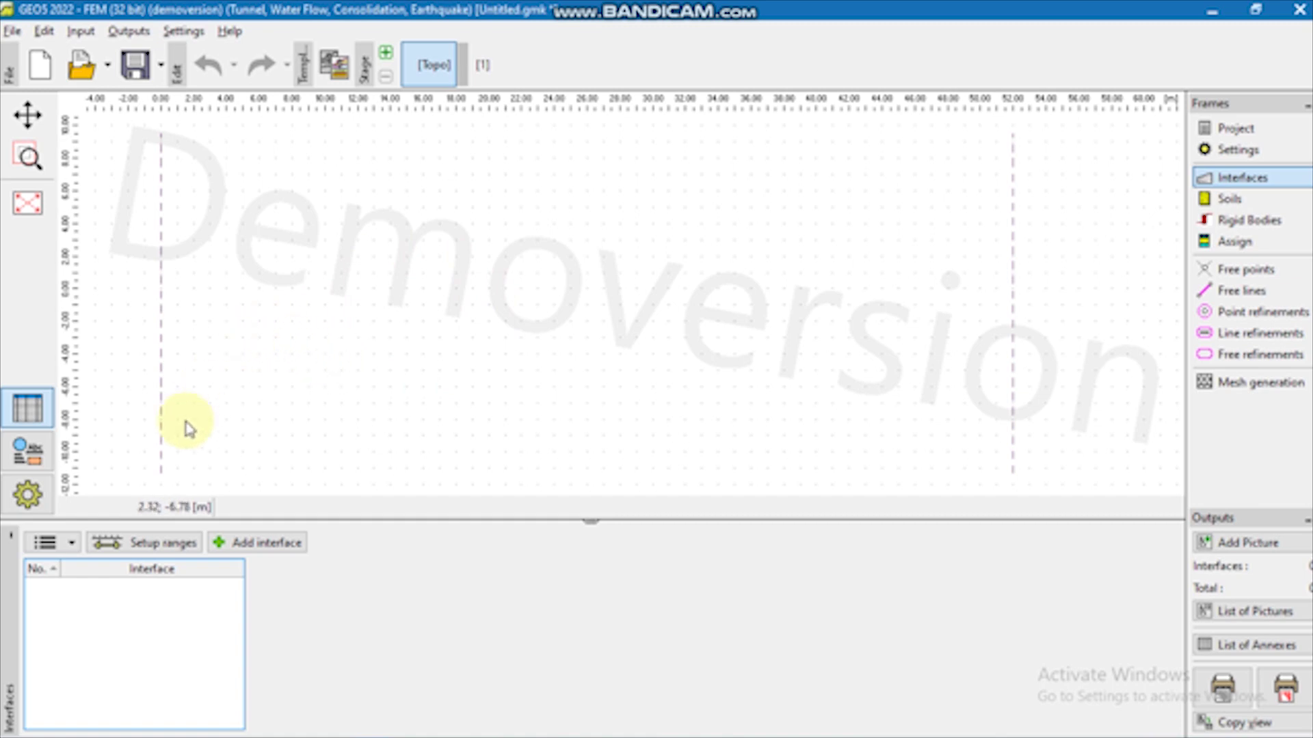
- Add a terrain interface through the points (0, 0), (24, 11), (28, 11) and (52, 0) m
click(283, 546)
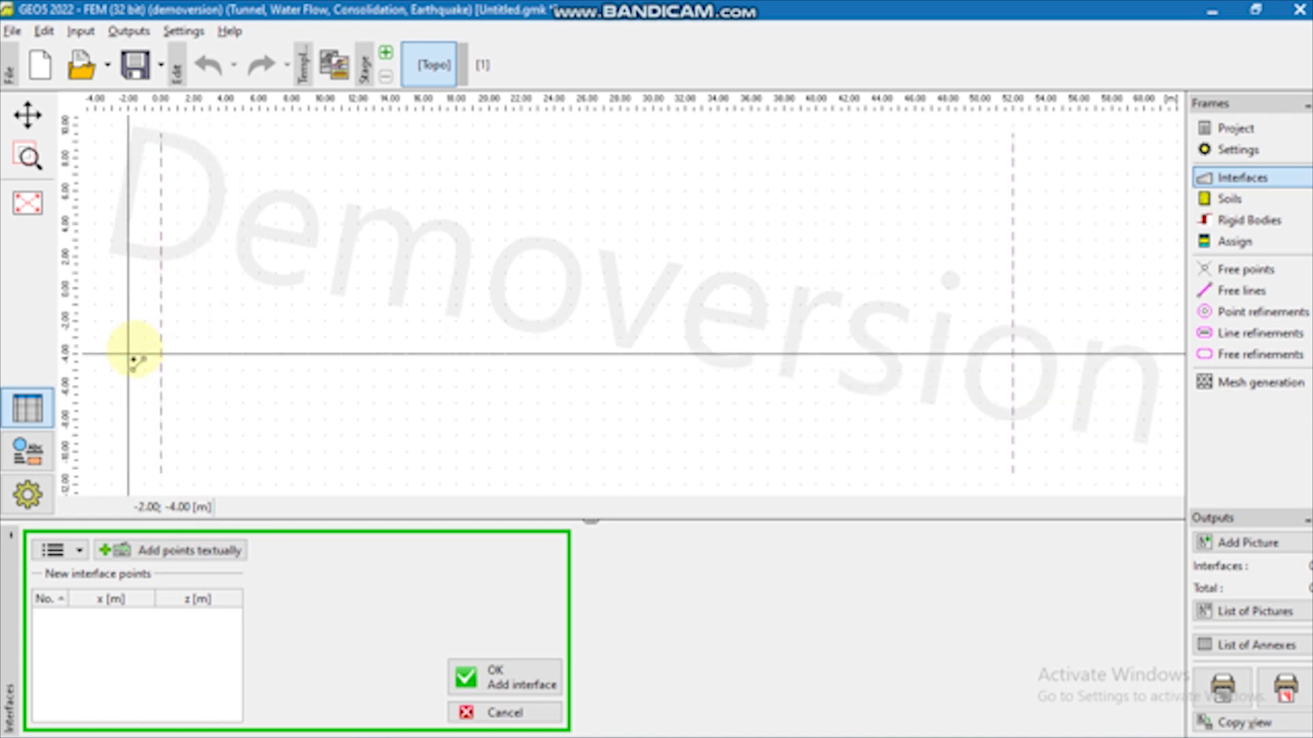
click(161, 288)
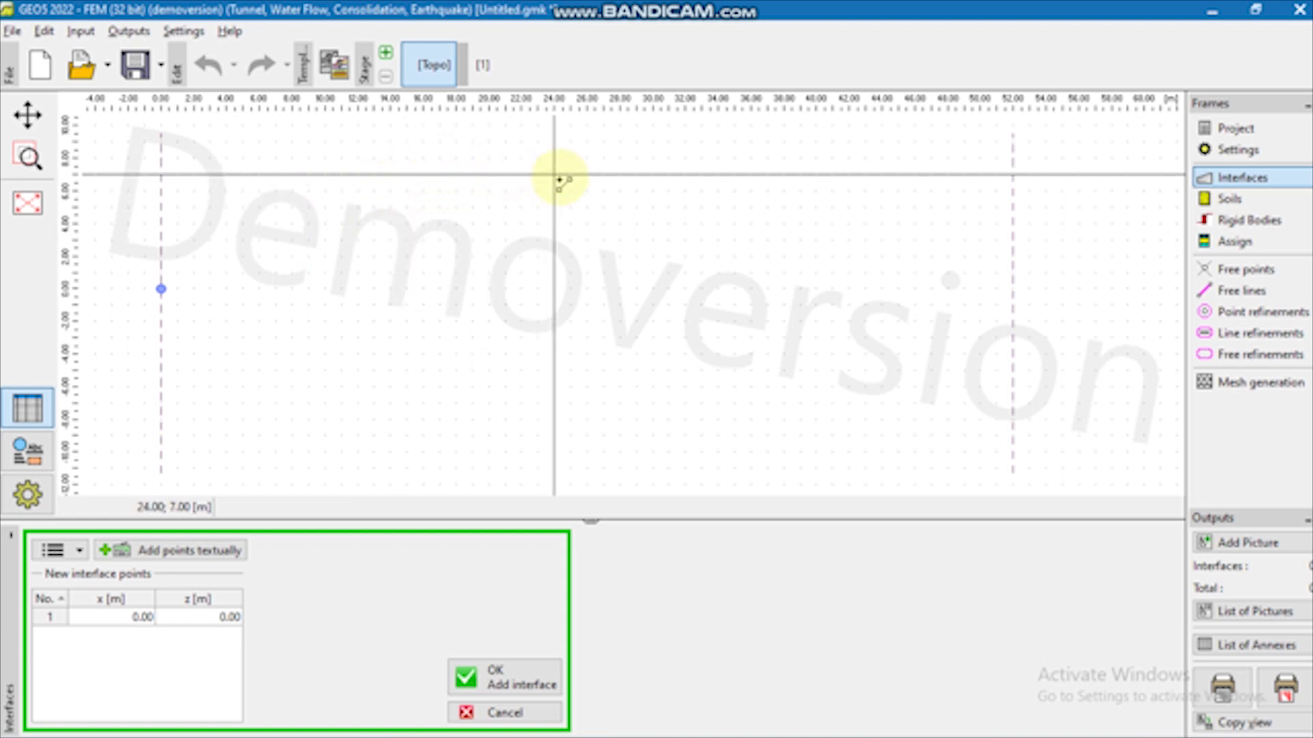
scroll(559, 180, down, 1)
drag(562, 167, 577, 240)
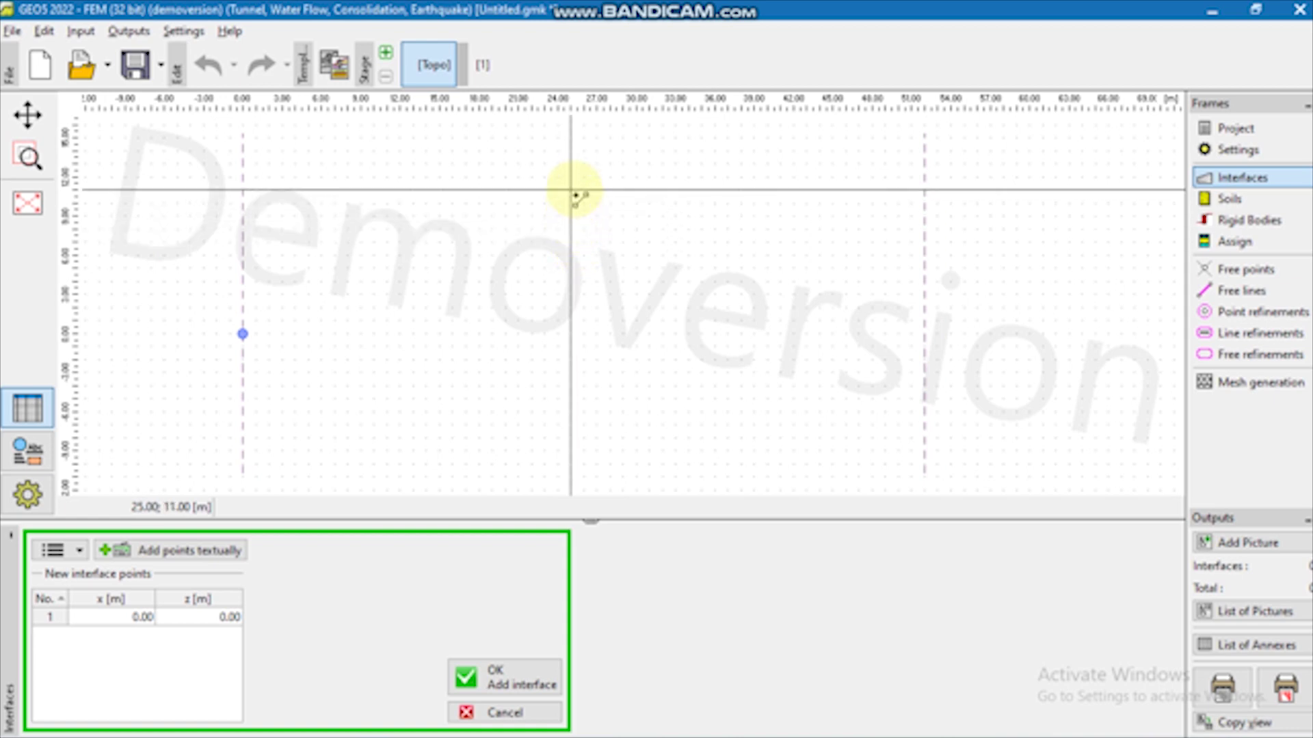
click(556, 190)
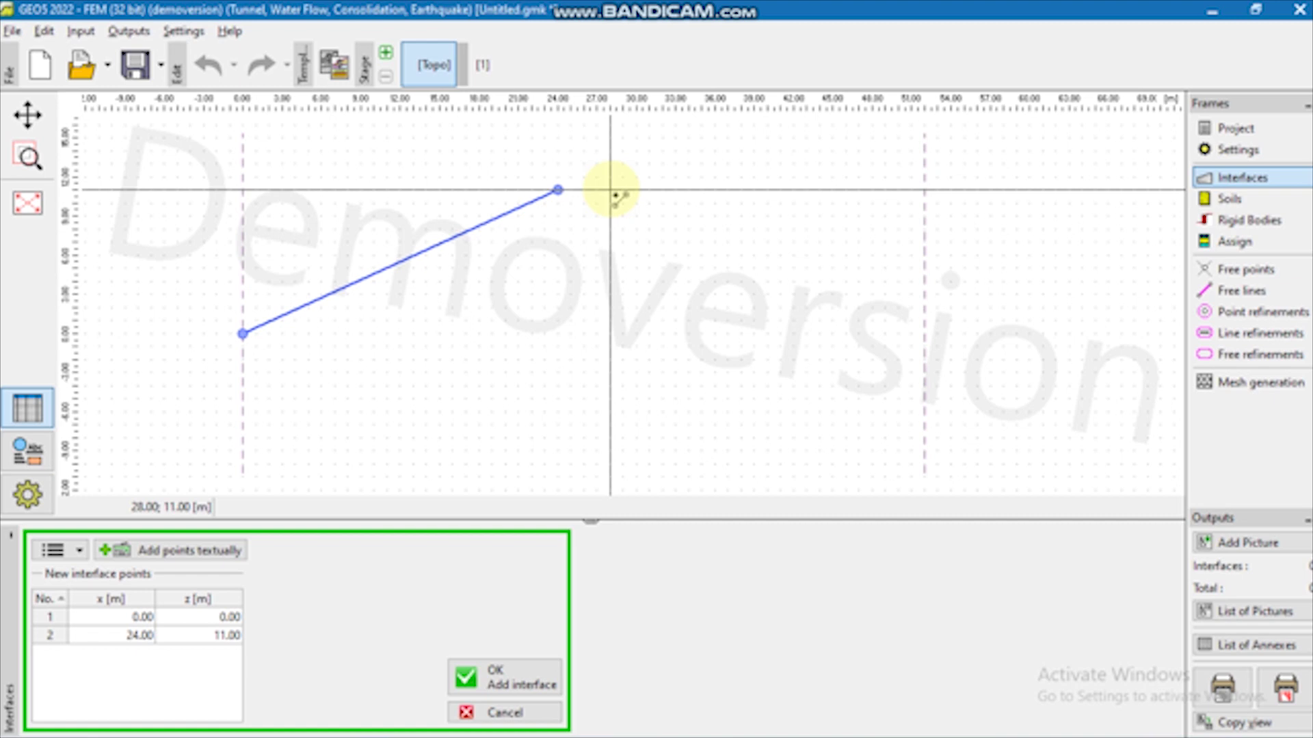
click(612, 190)
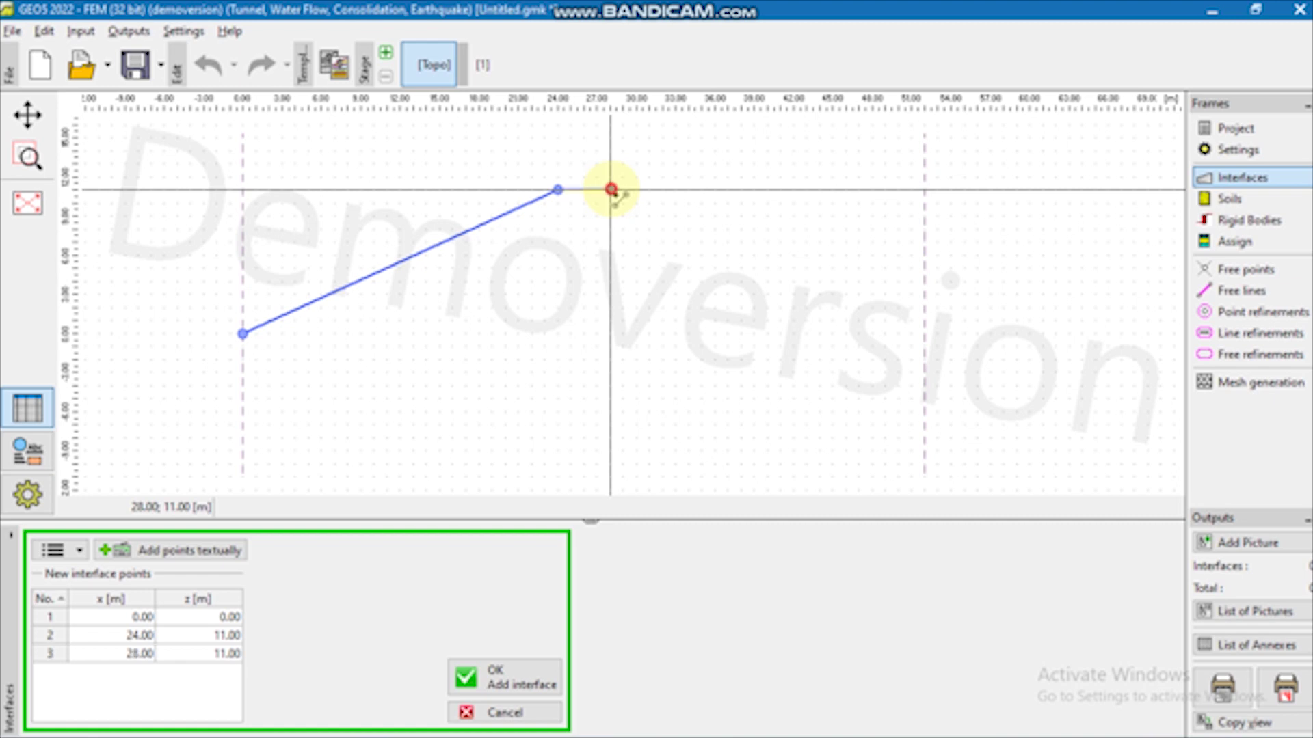
click(919, 335)
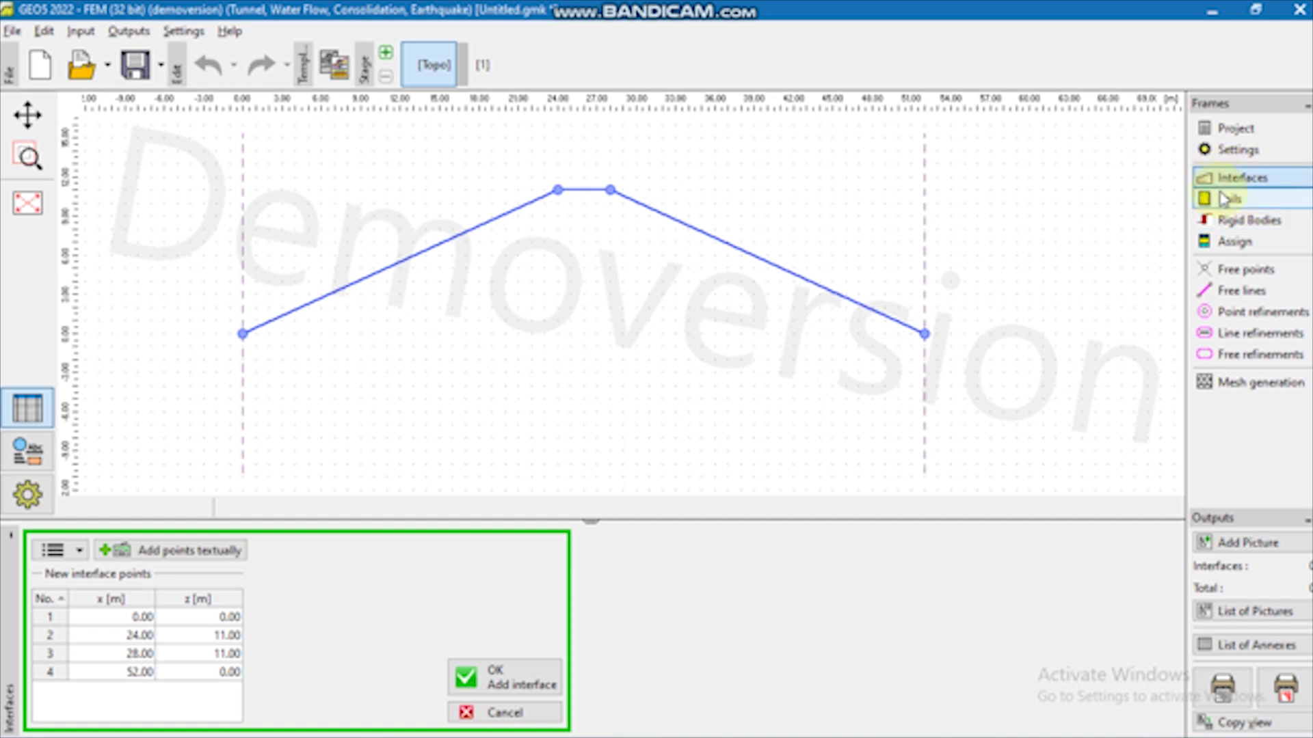
click(490, 679)
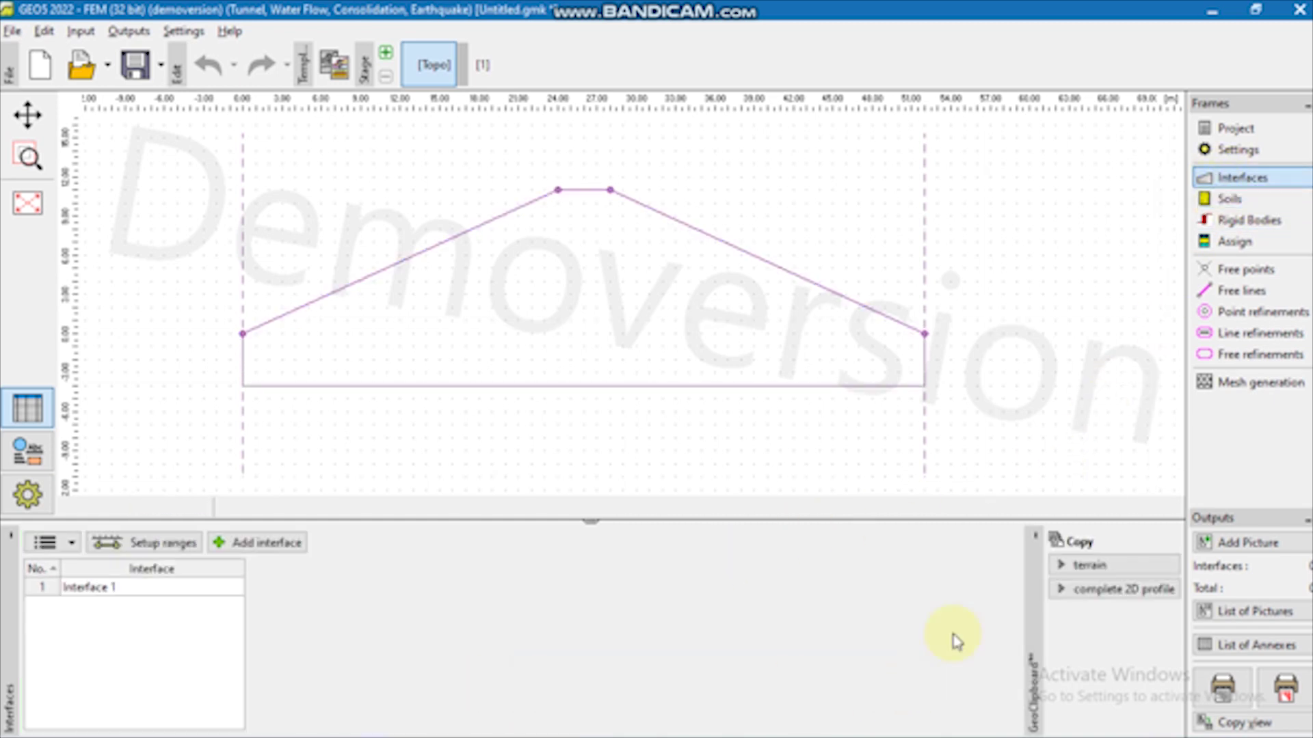
- Start a new soil named "soil 1" with permeability coefficients of 1.06 m/day in the X and Z directions
click(1246, 199)
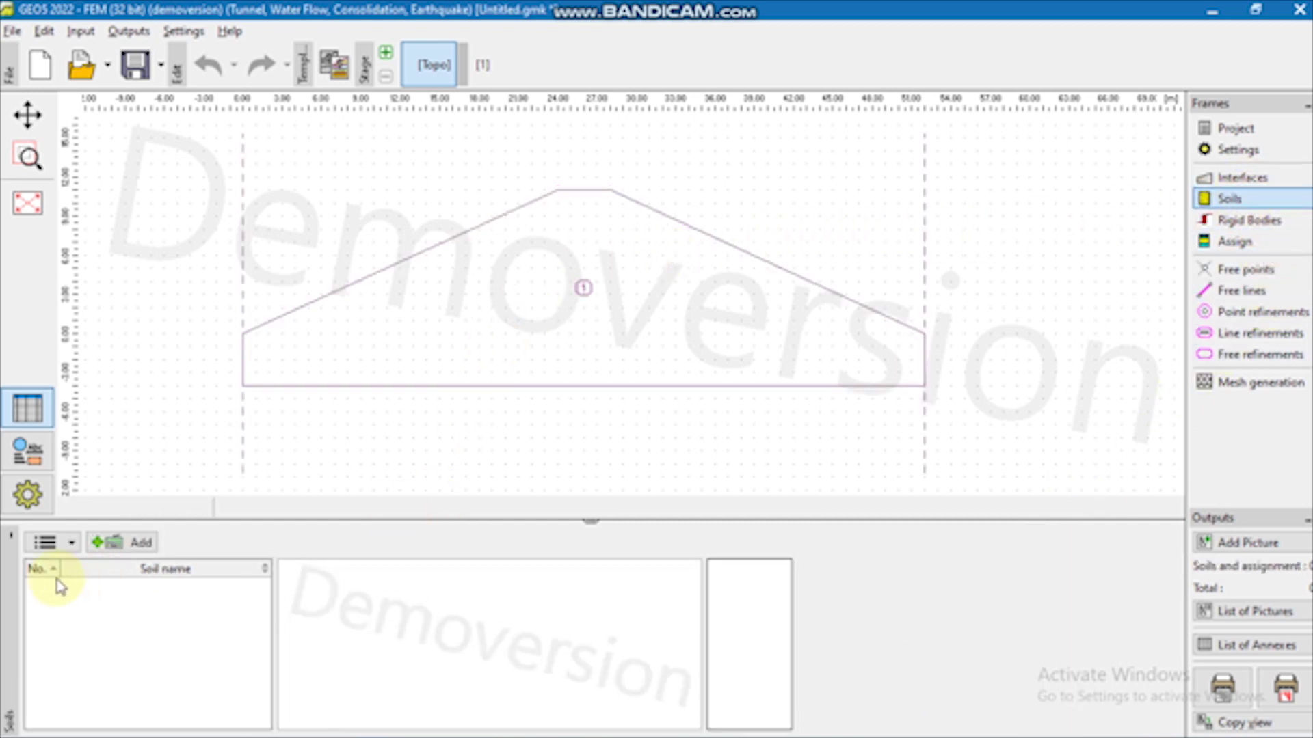
click(114, 547)
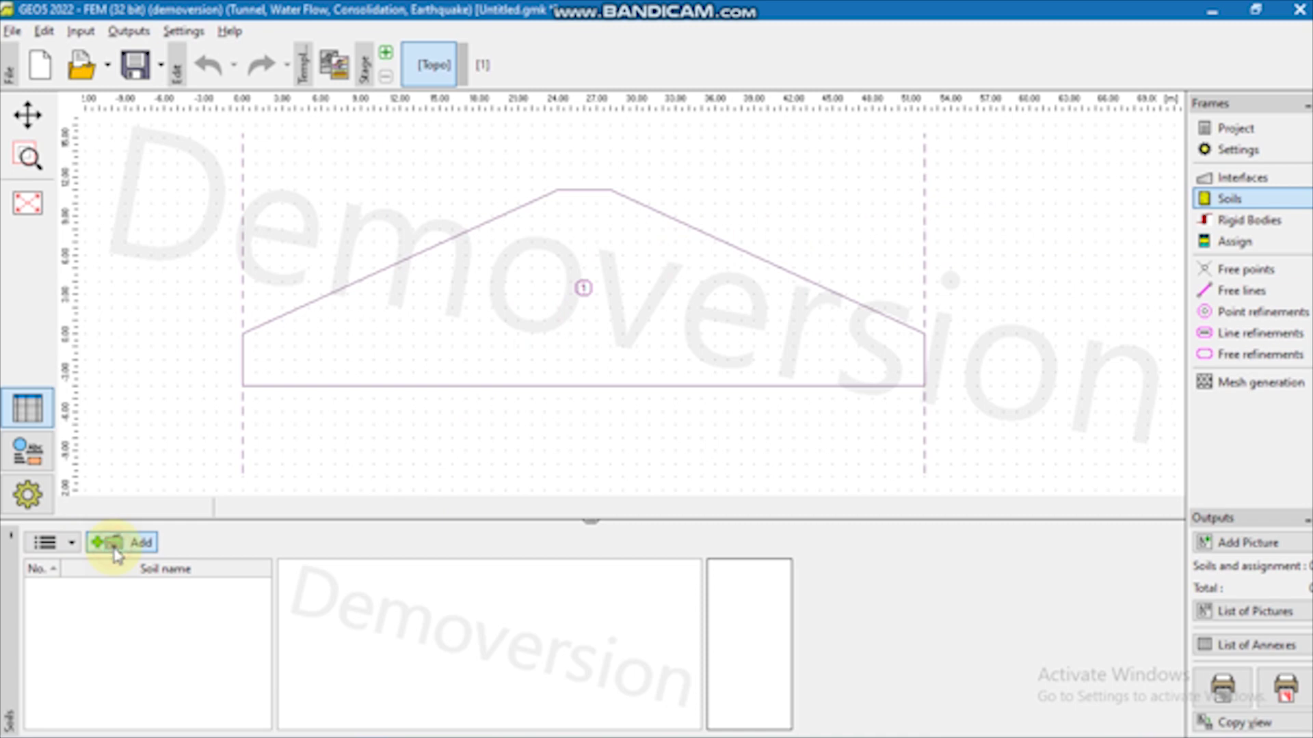
text(soil 1)
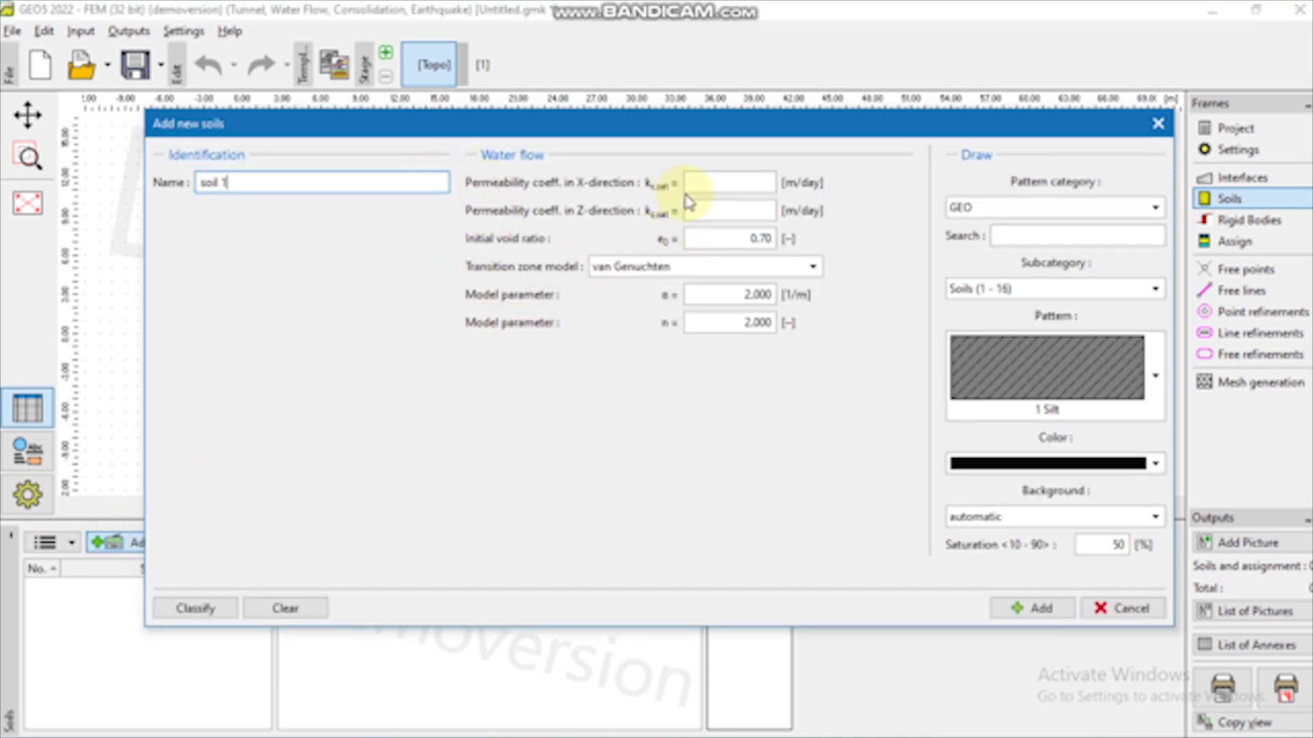
click(721, 183)
text(1.06)
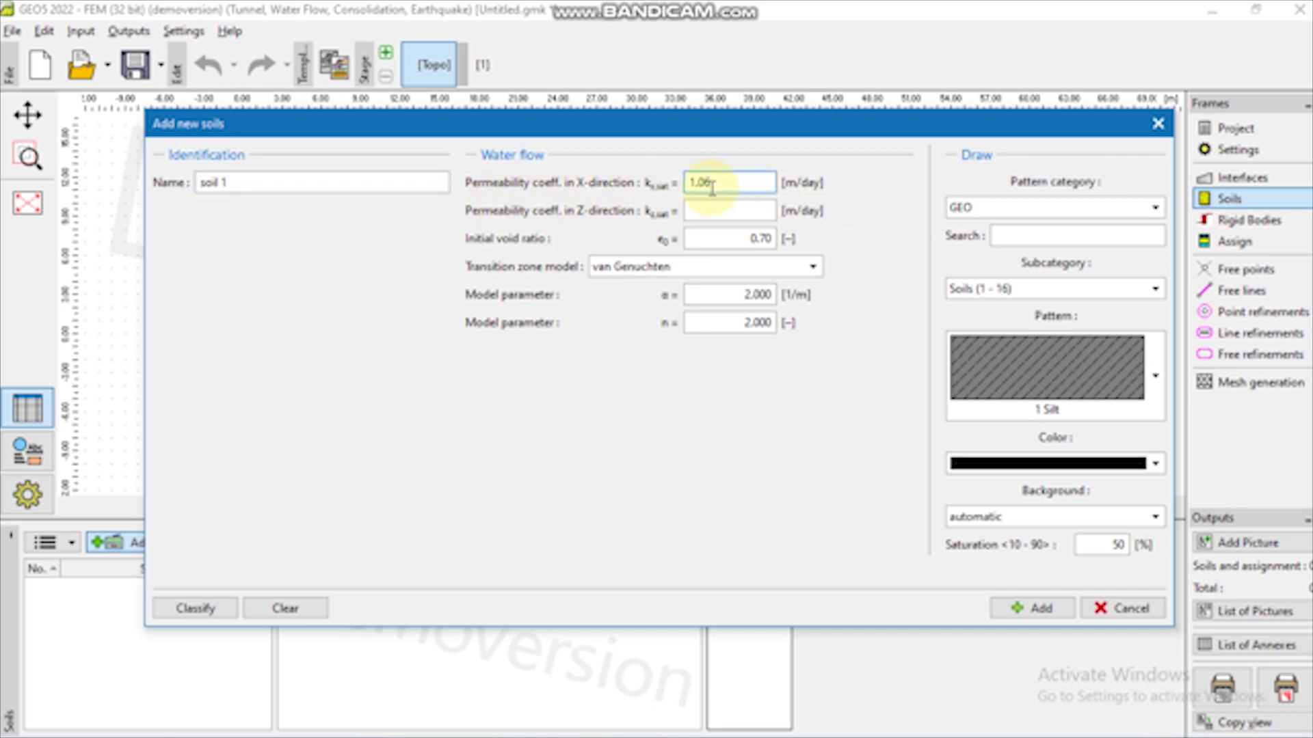
click(712, 210)
text(1.06)
- Use the van Genuchten transition zone model for soil 1 with α = 7.5 1/m and n = 1.89
click(718, 238)
click(692, 263)
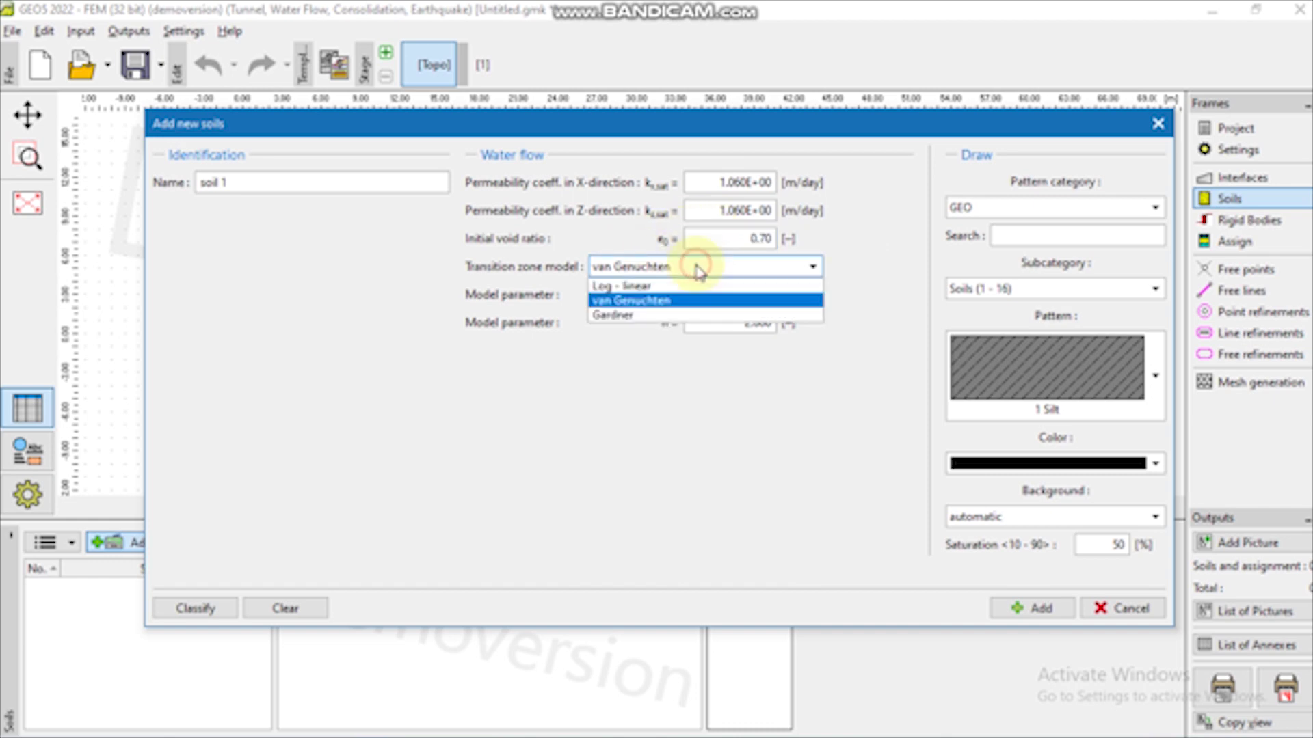
click(632, 298)
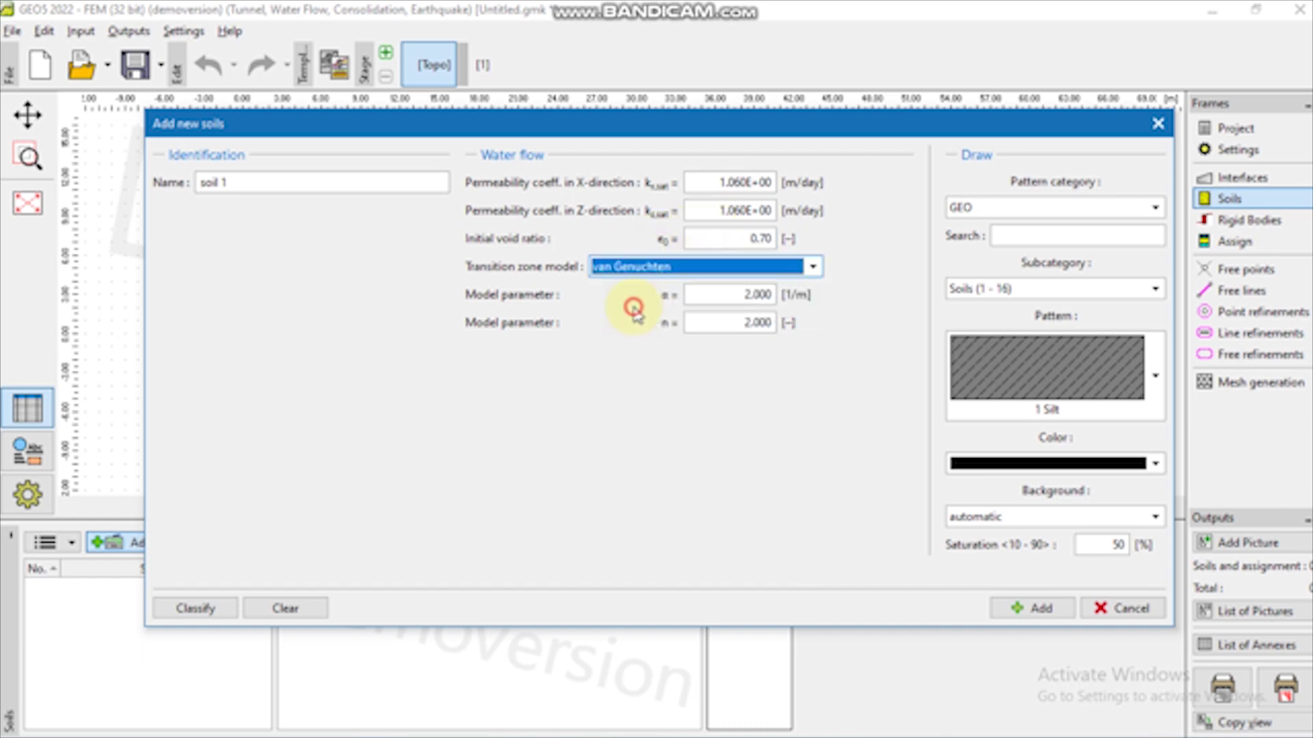
click(732, 300)
text(7.5)
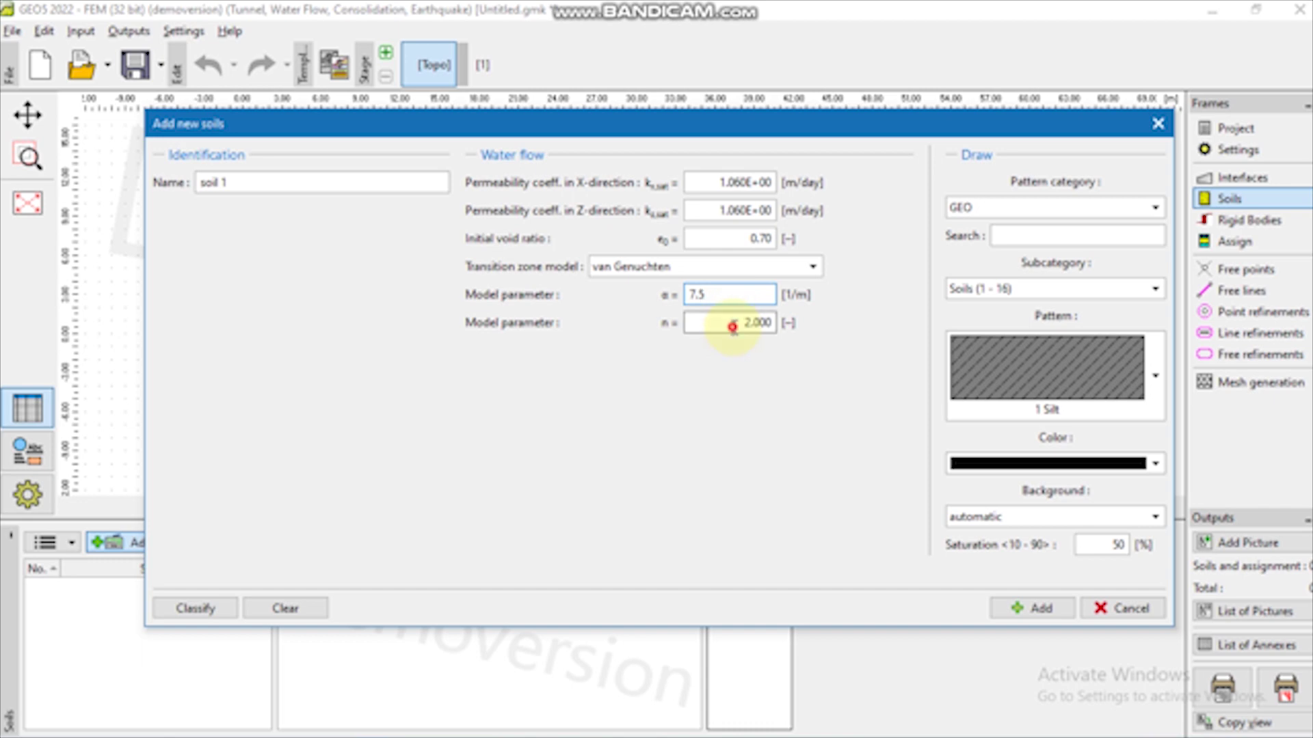
click(732, 327)
text(1.89)
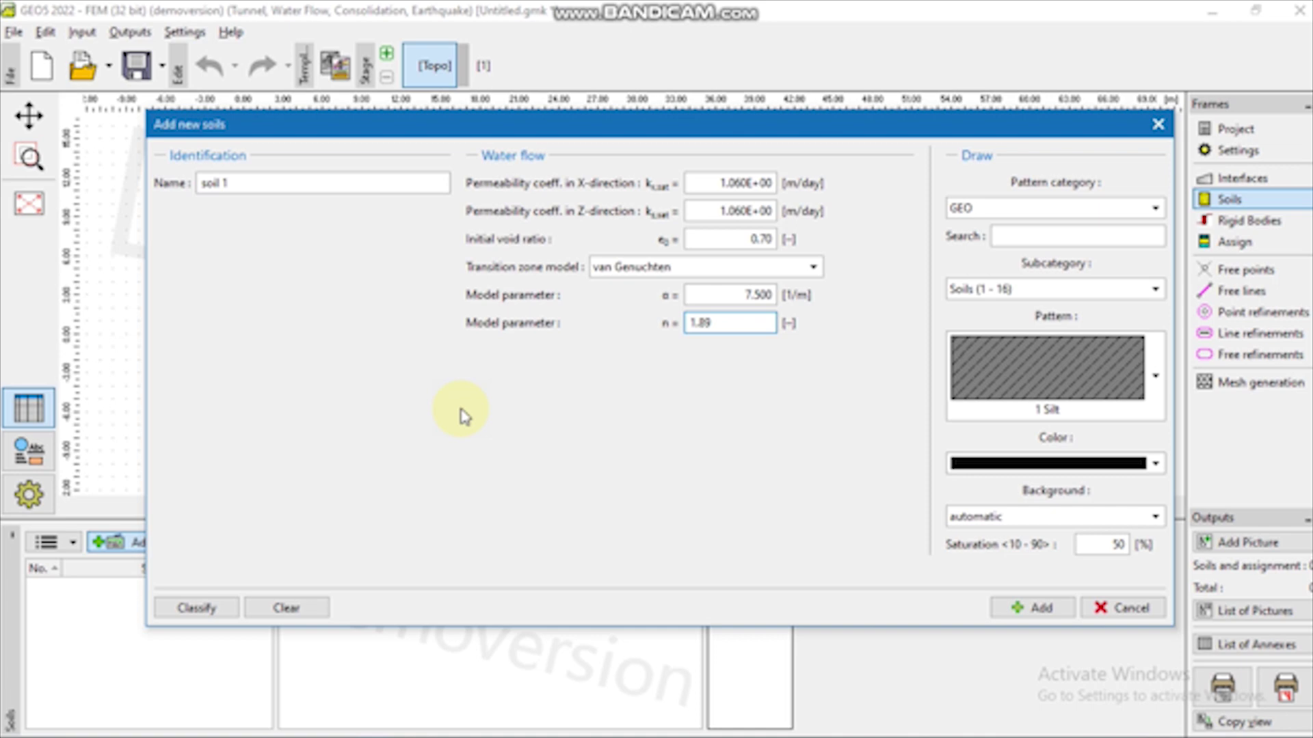
click(755, 358)
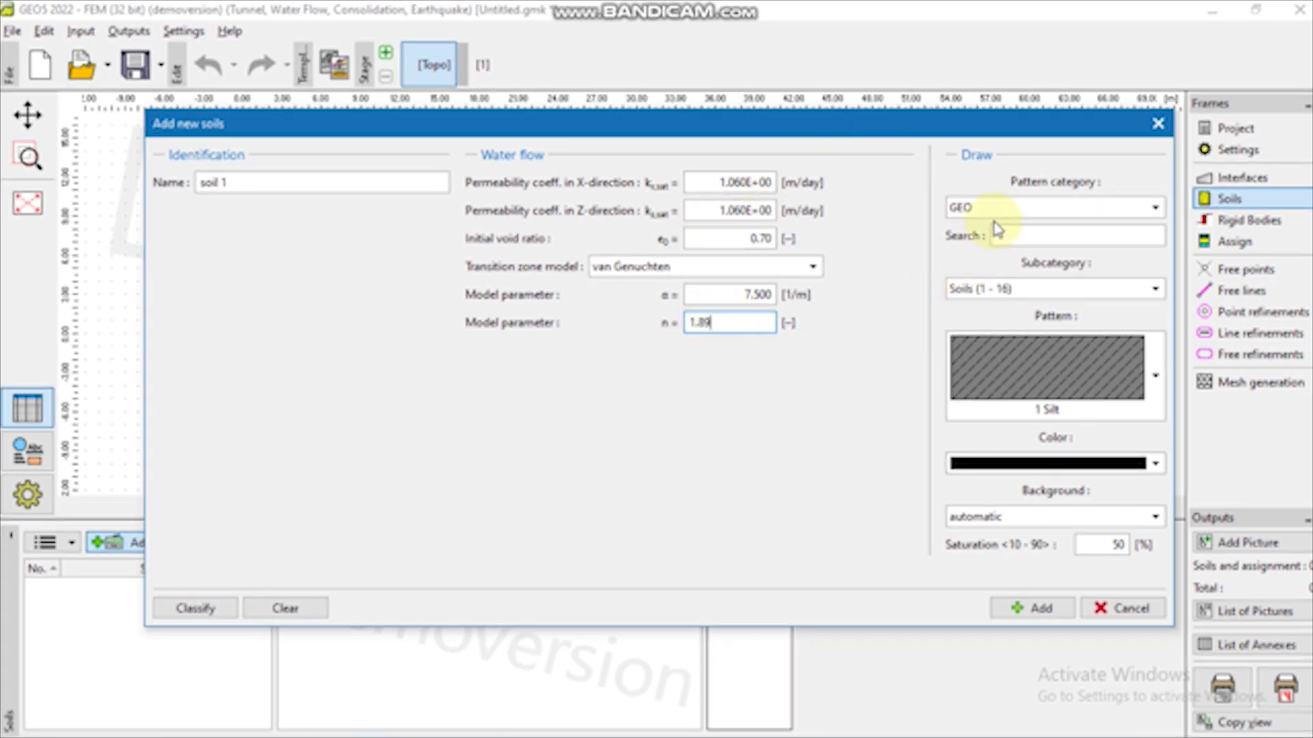
- Colour the soil pattern red, add soil 1 to the soil list, and close the new-soil dialog
click(1088, 463)
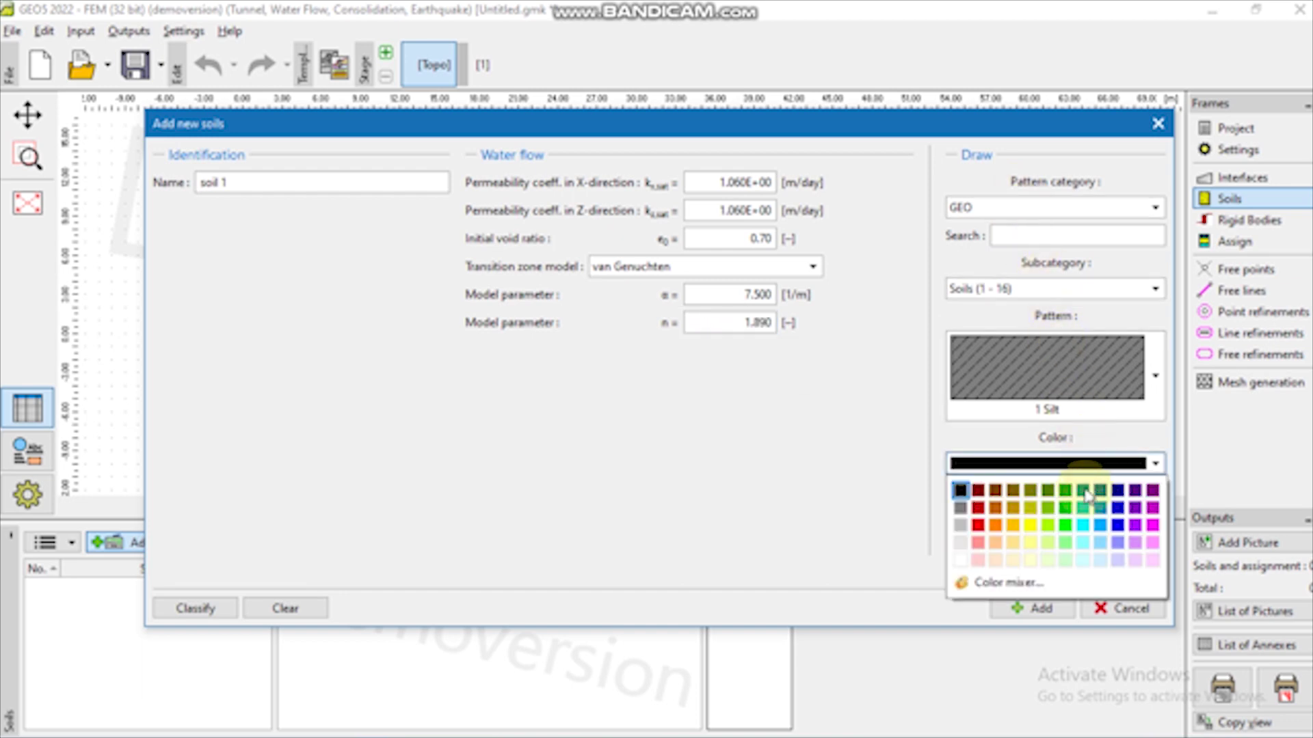
click(978, 524)
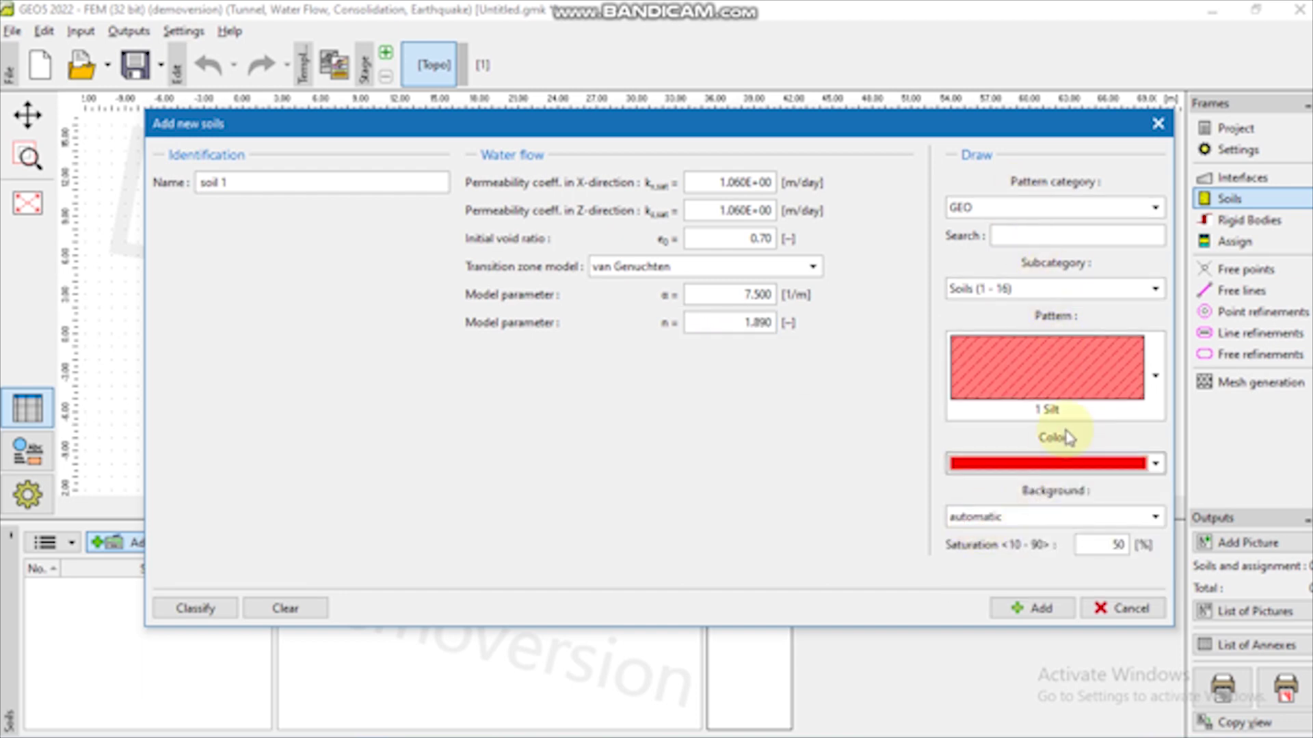
click(1049, 609)
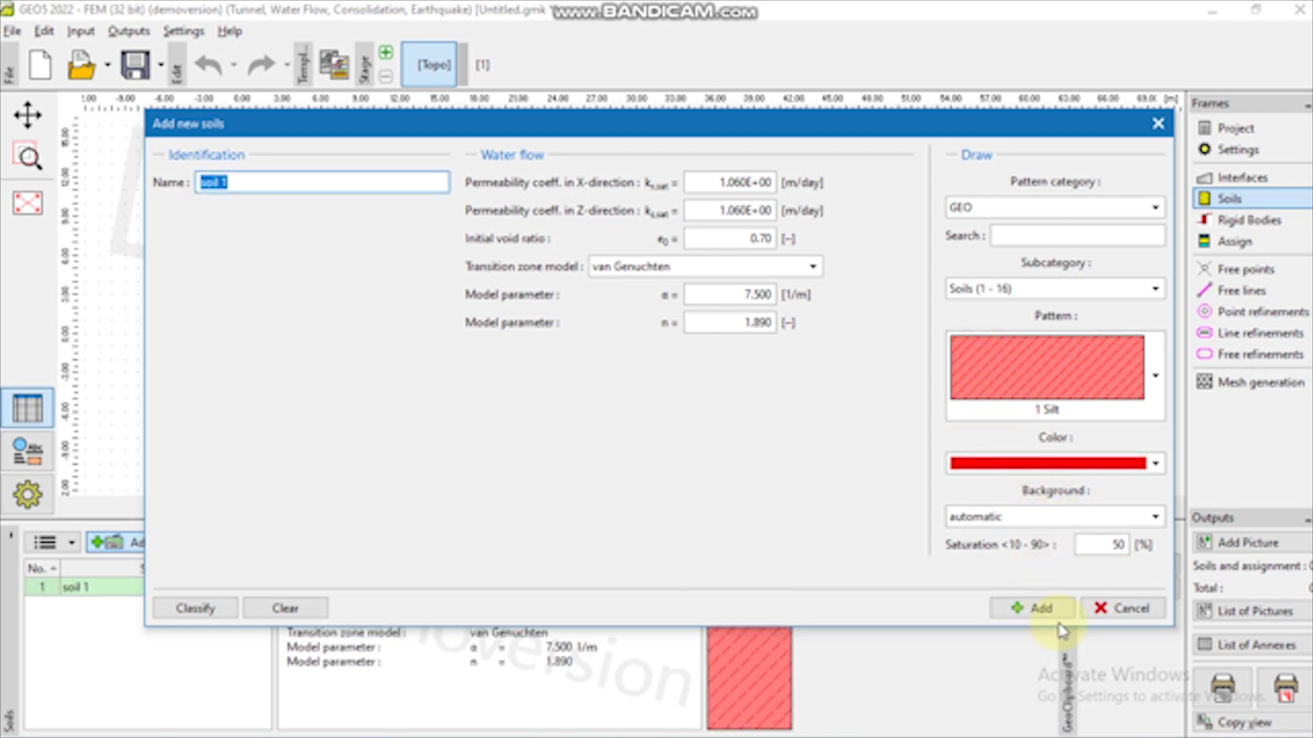
click(1157, 124)
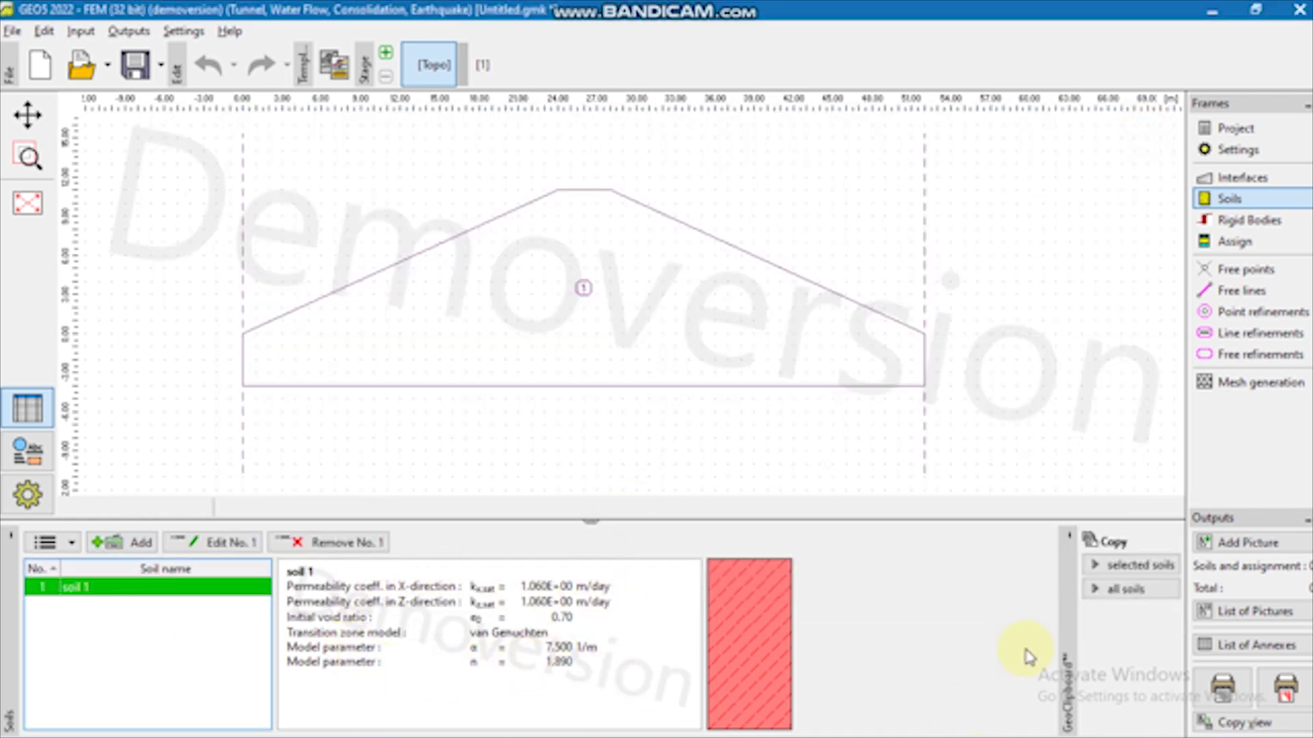
click(757, 643)
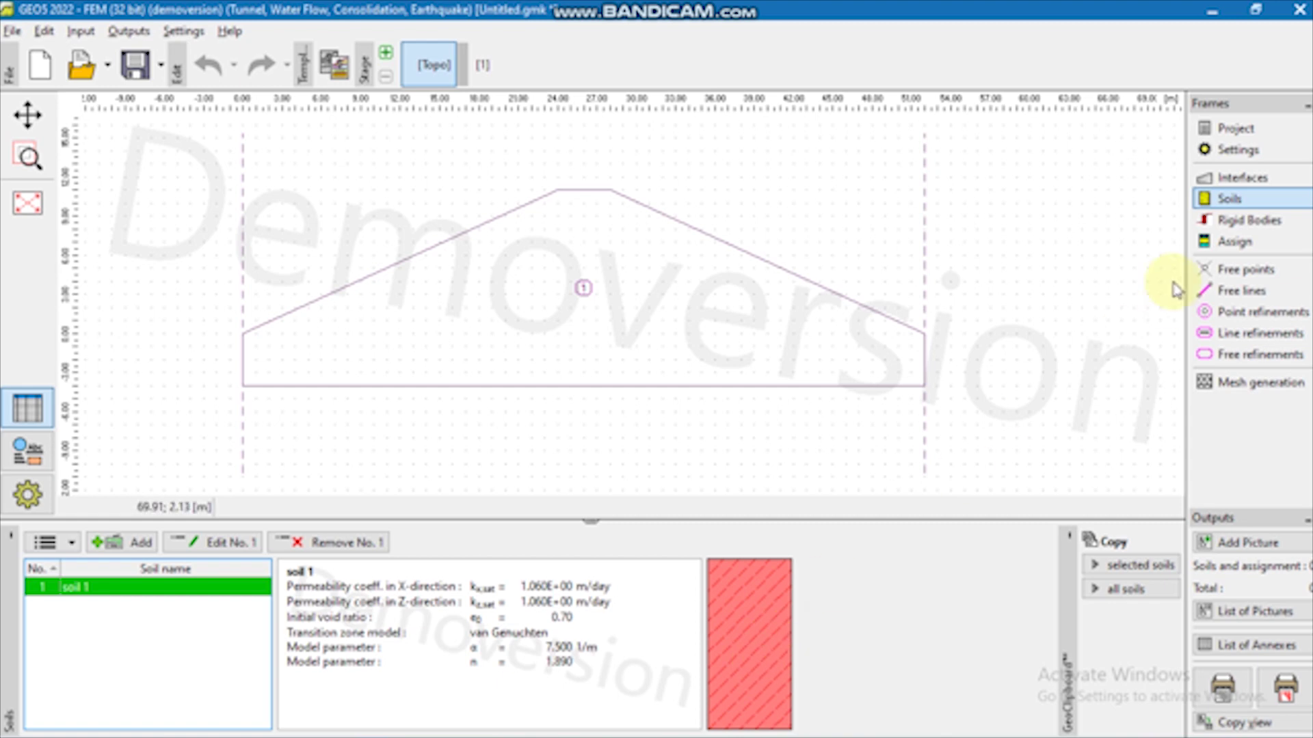
- Check the soil assignment of the embankment area and generate the finite element mesh
click(1234, 220)
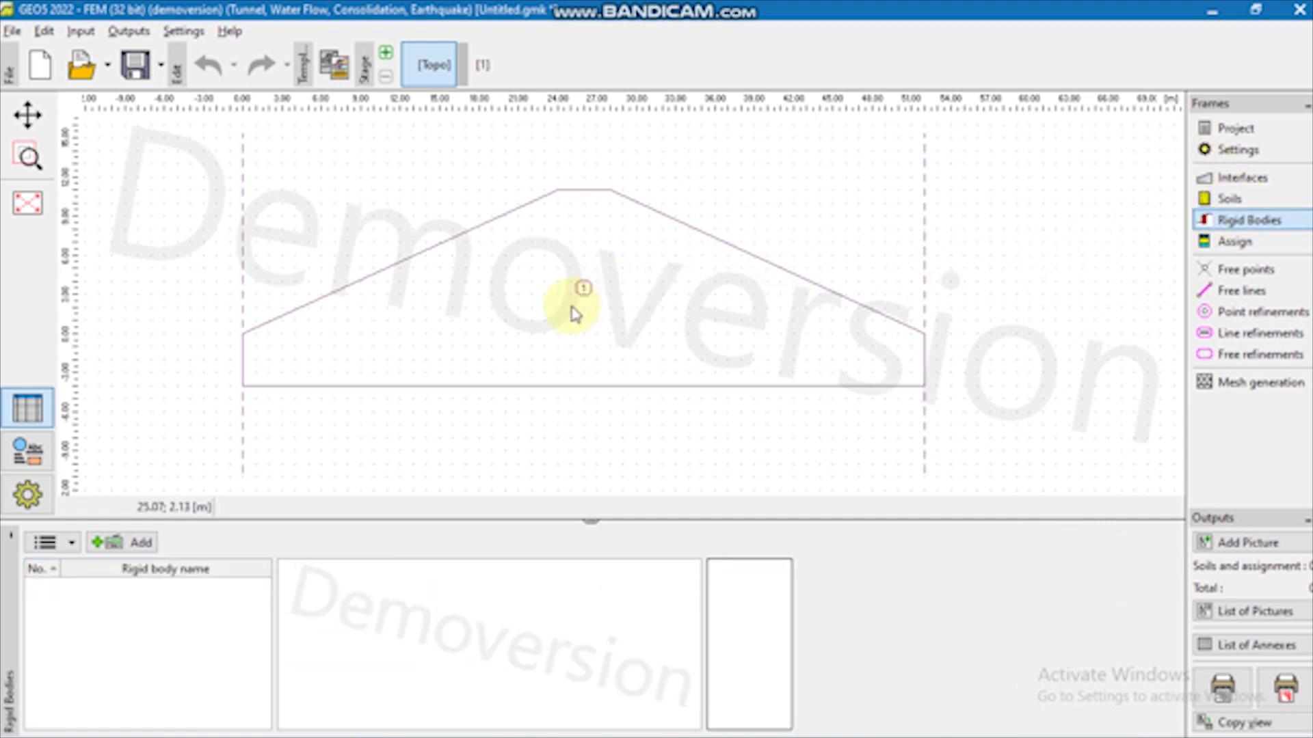
click(1223, 243)
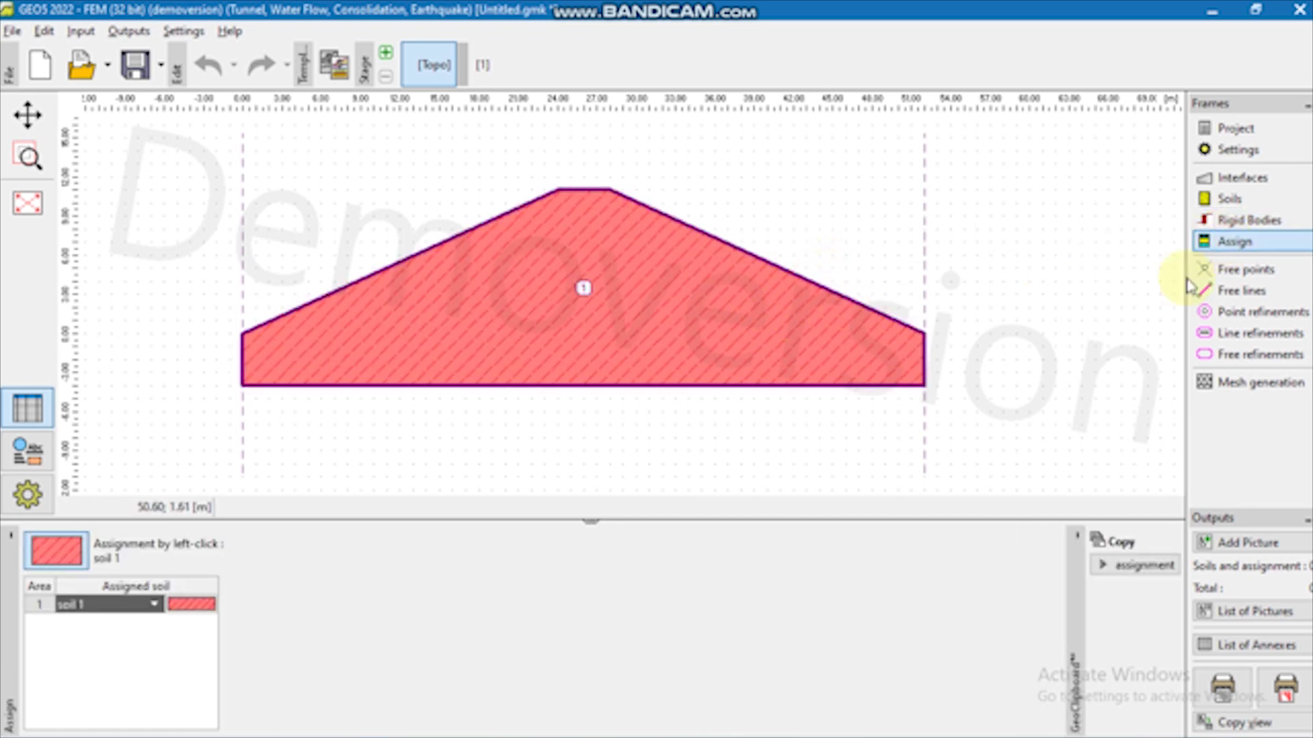
click(1231, 389)
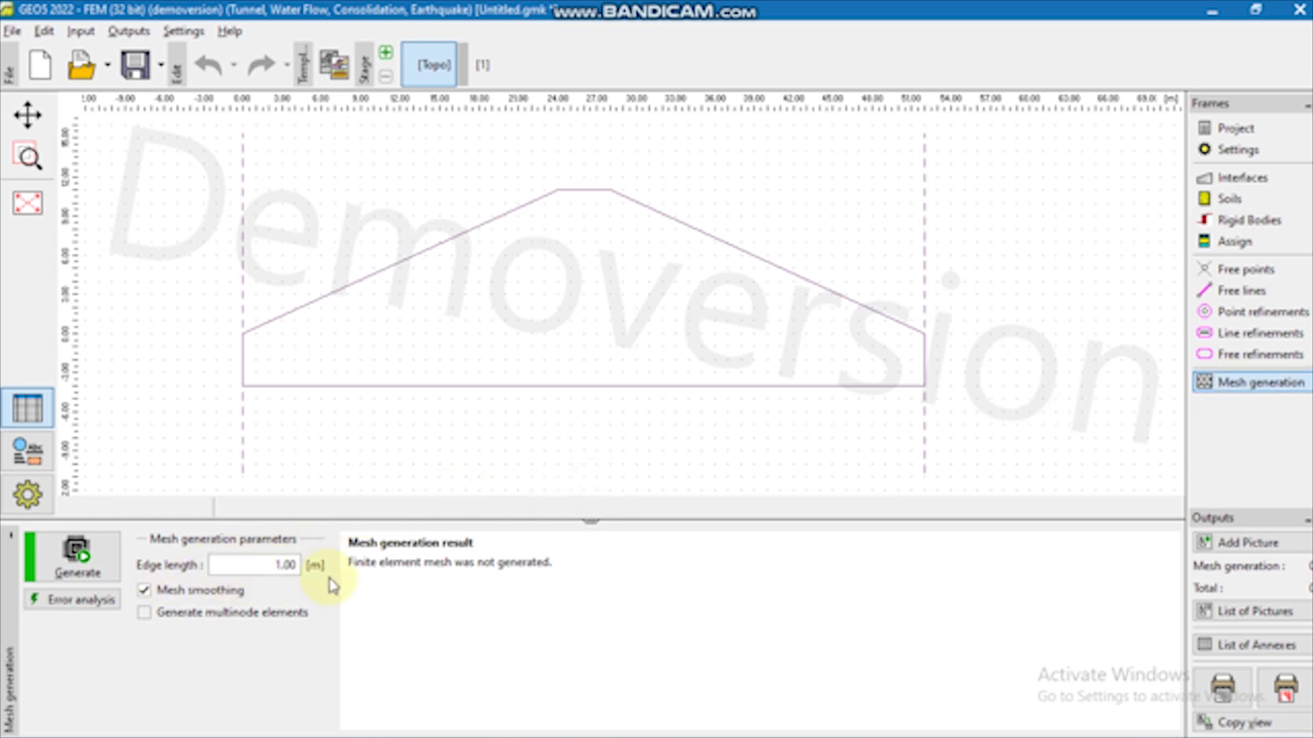
click(61, 560)
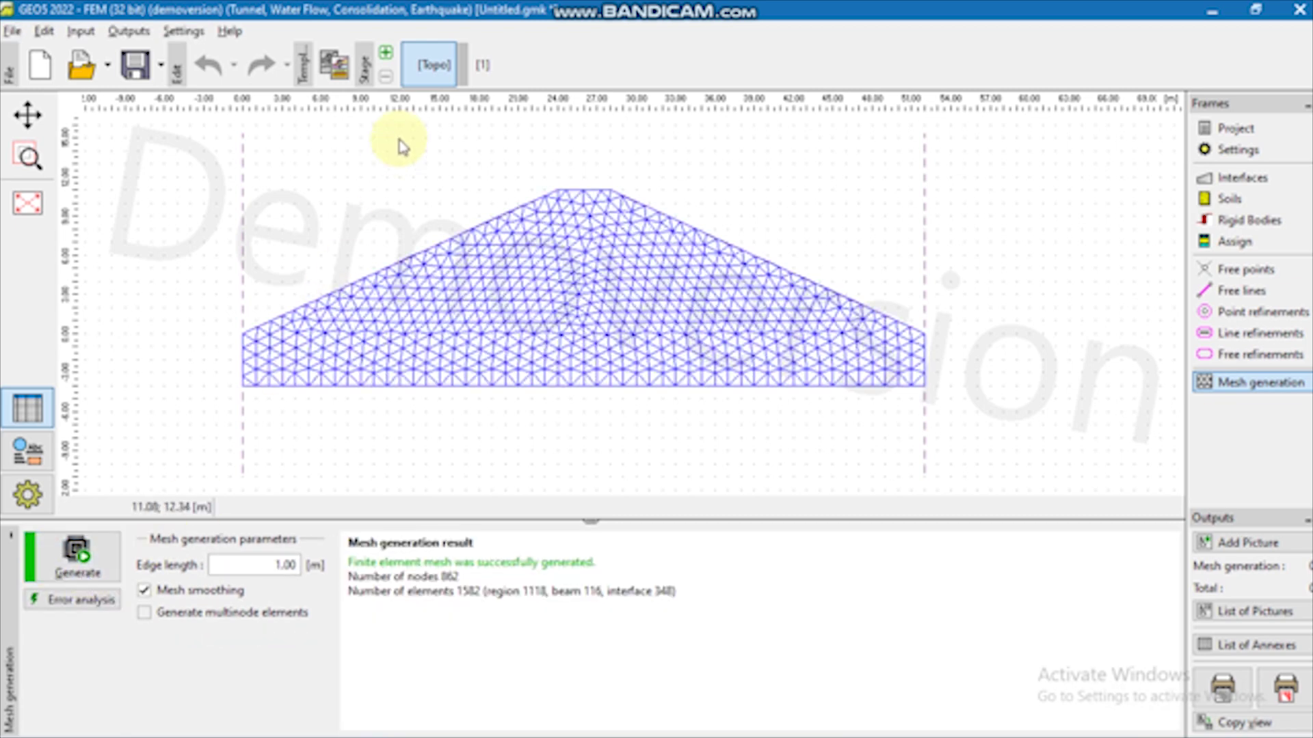
- Review the region activity and soil assignment of construction stage 1
click(482, 67)
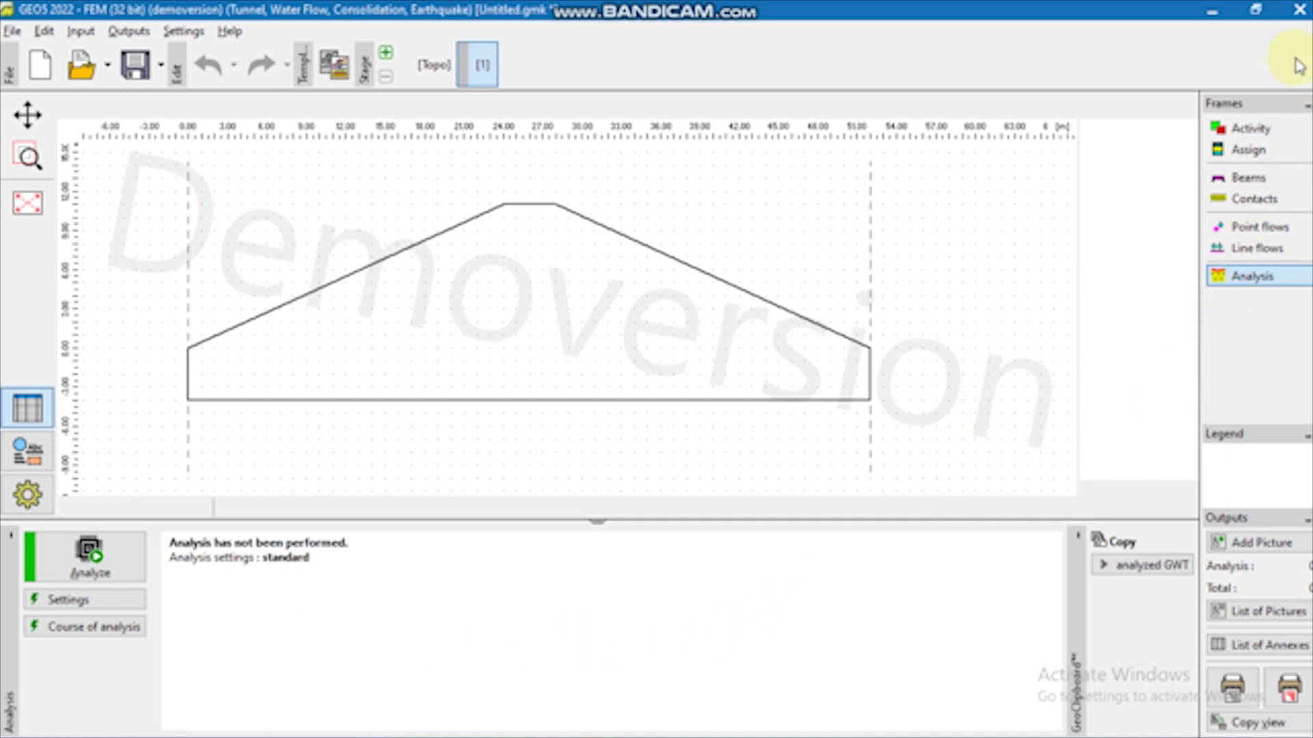
click(1248, 127)
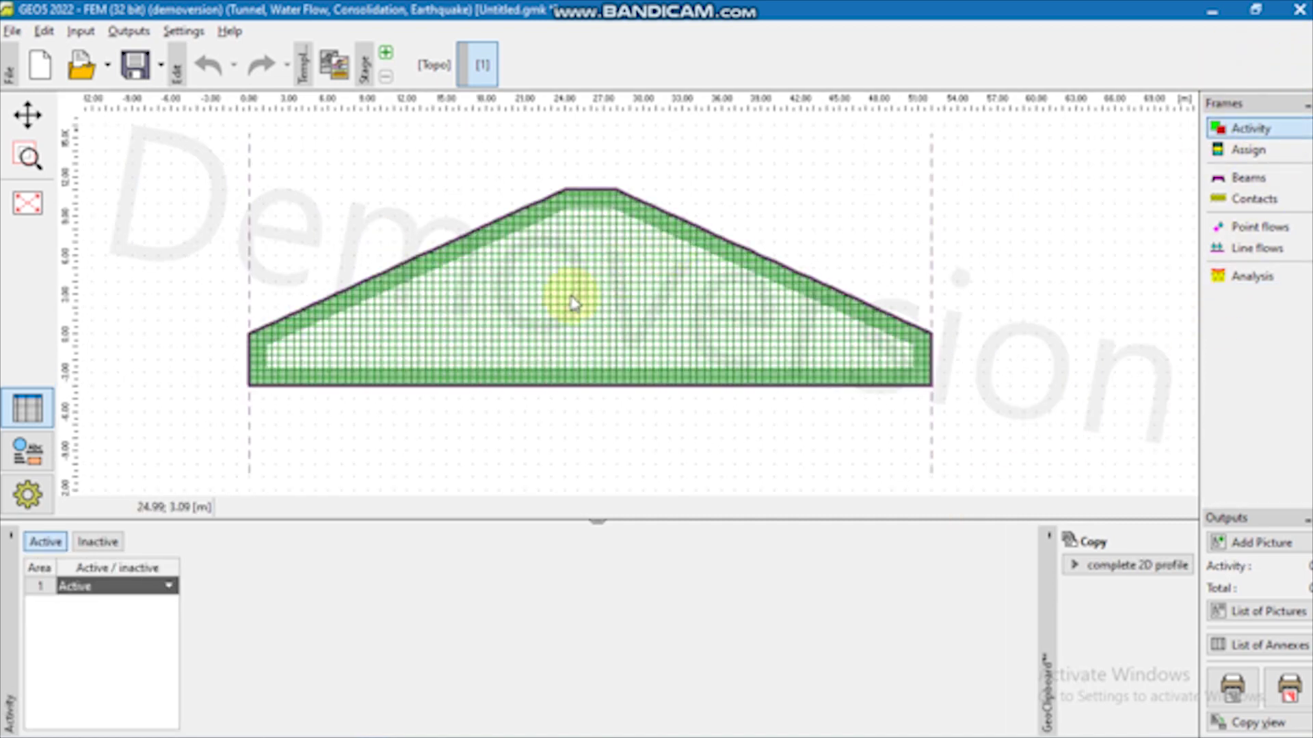
click(1235, 156)
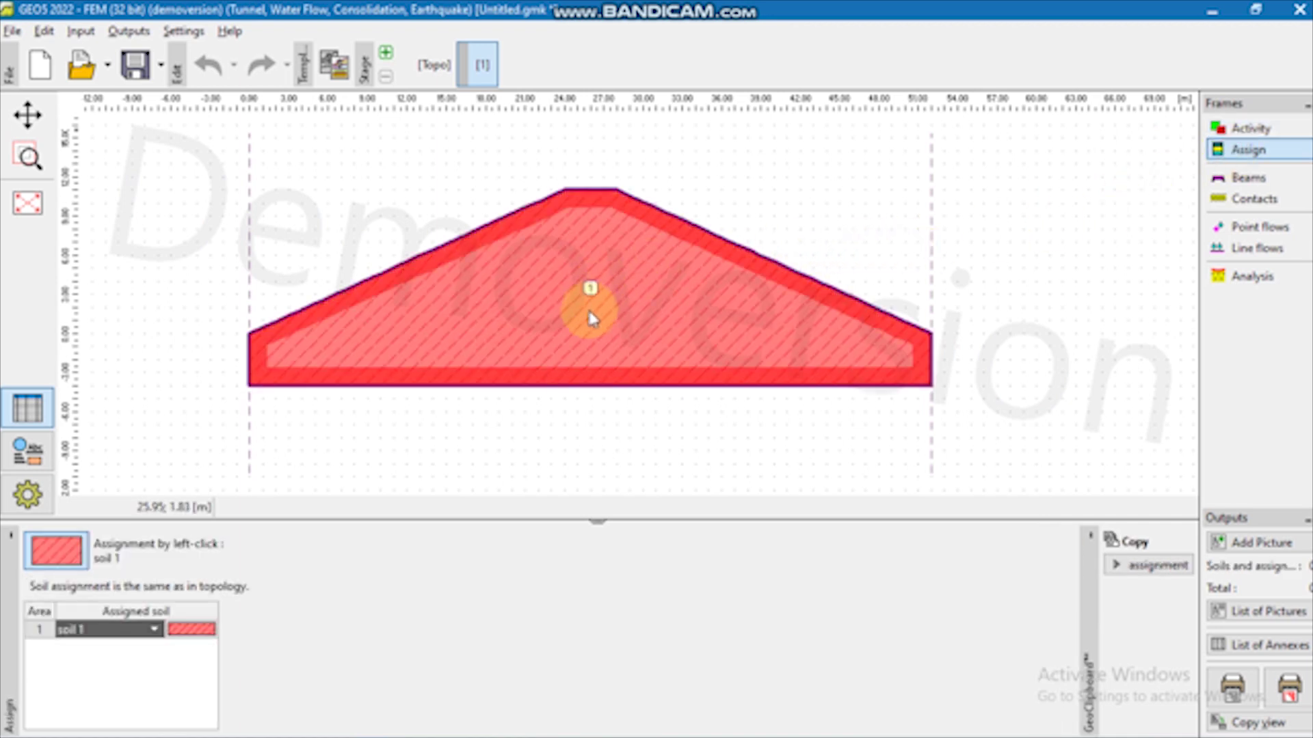
- Define the line flow on the embankment's left vertical edge as pore pressure with a GWT coordinate of 2 m
click(1277, 253)
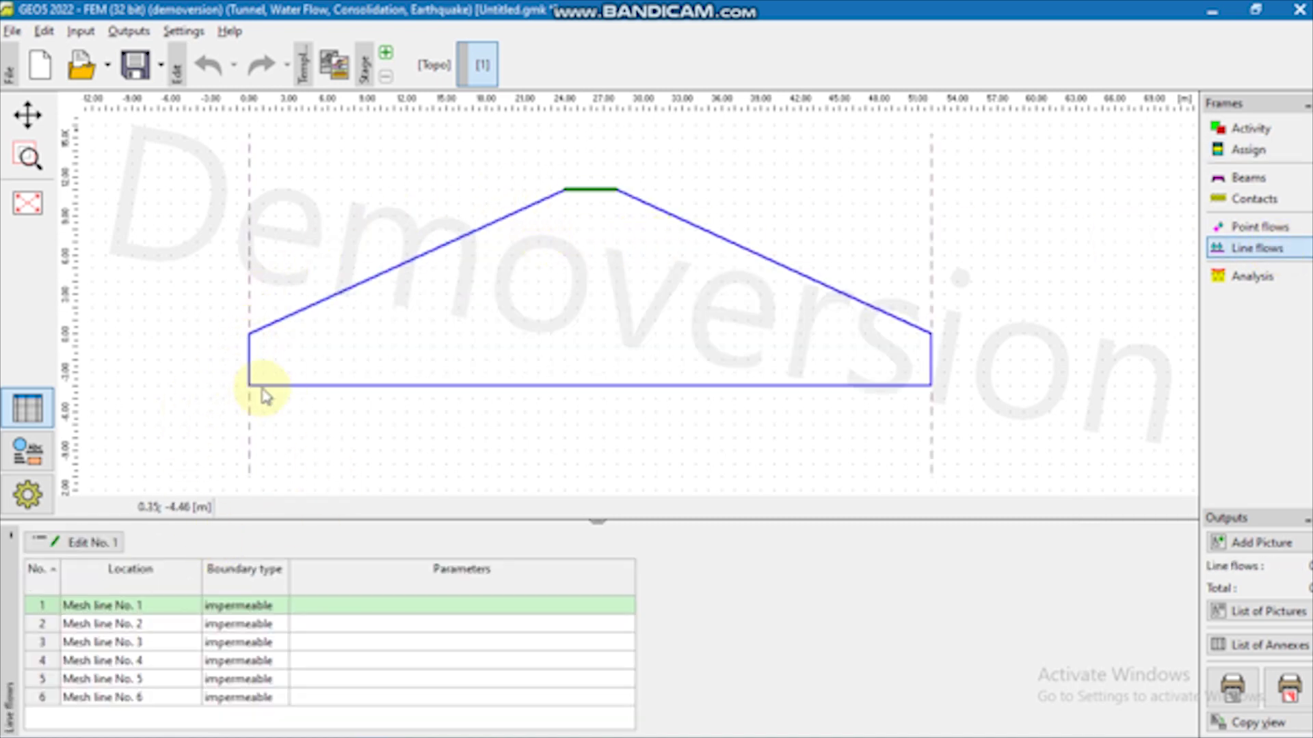
click(249, 362)
click(250, 367)
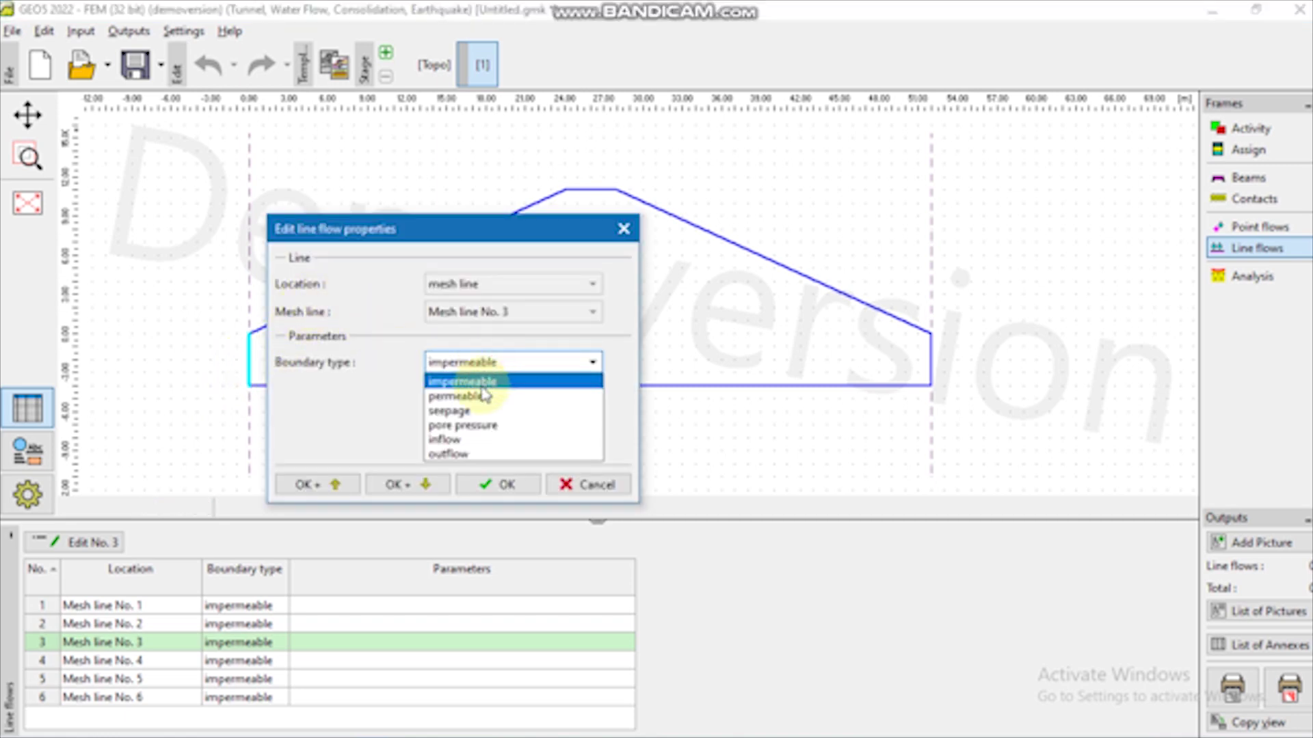
click(479, 426)
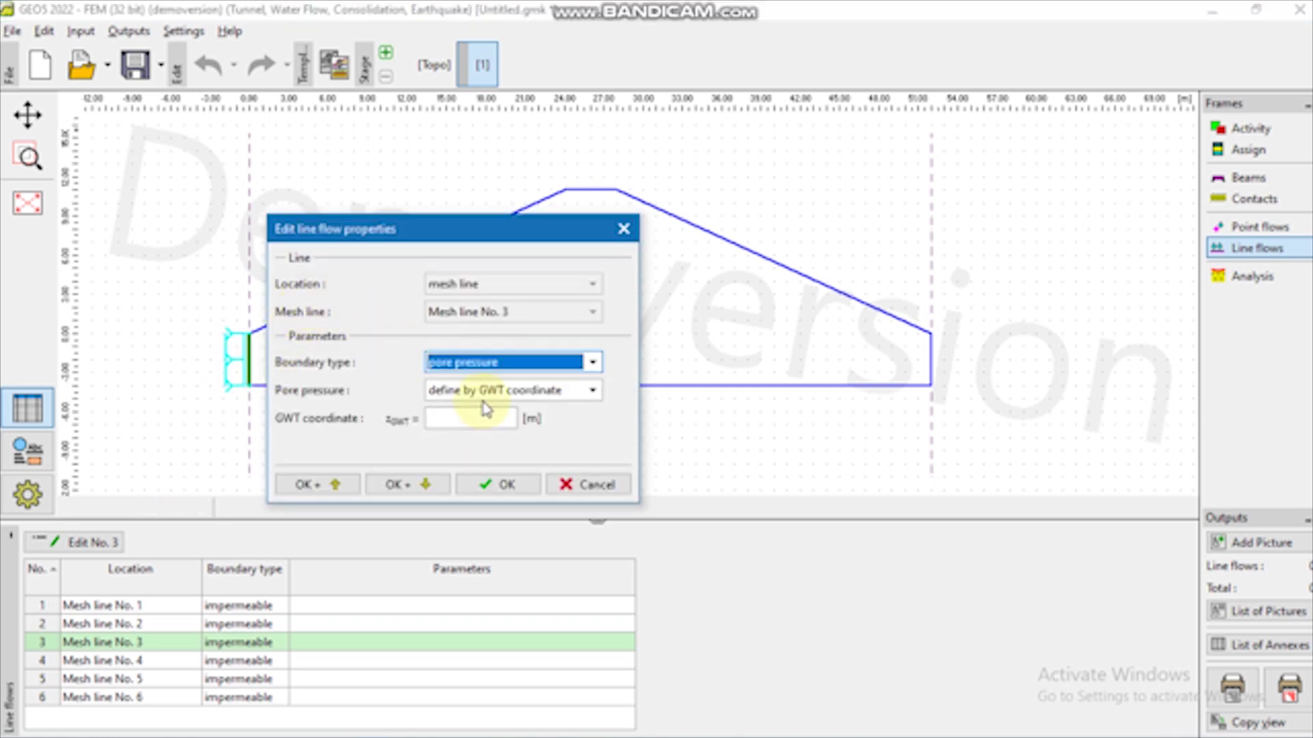
click(434, 418)
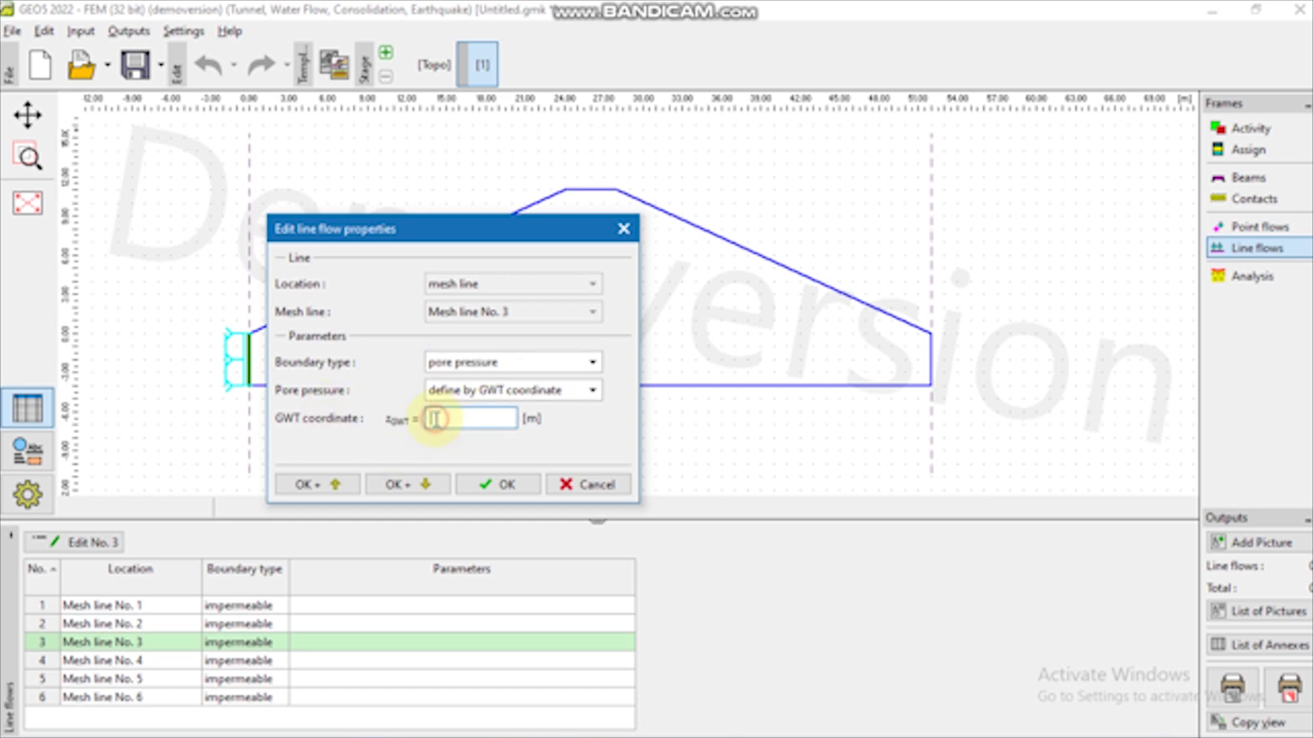
text(2)
click(499, 484)
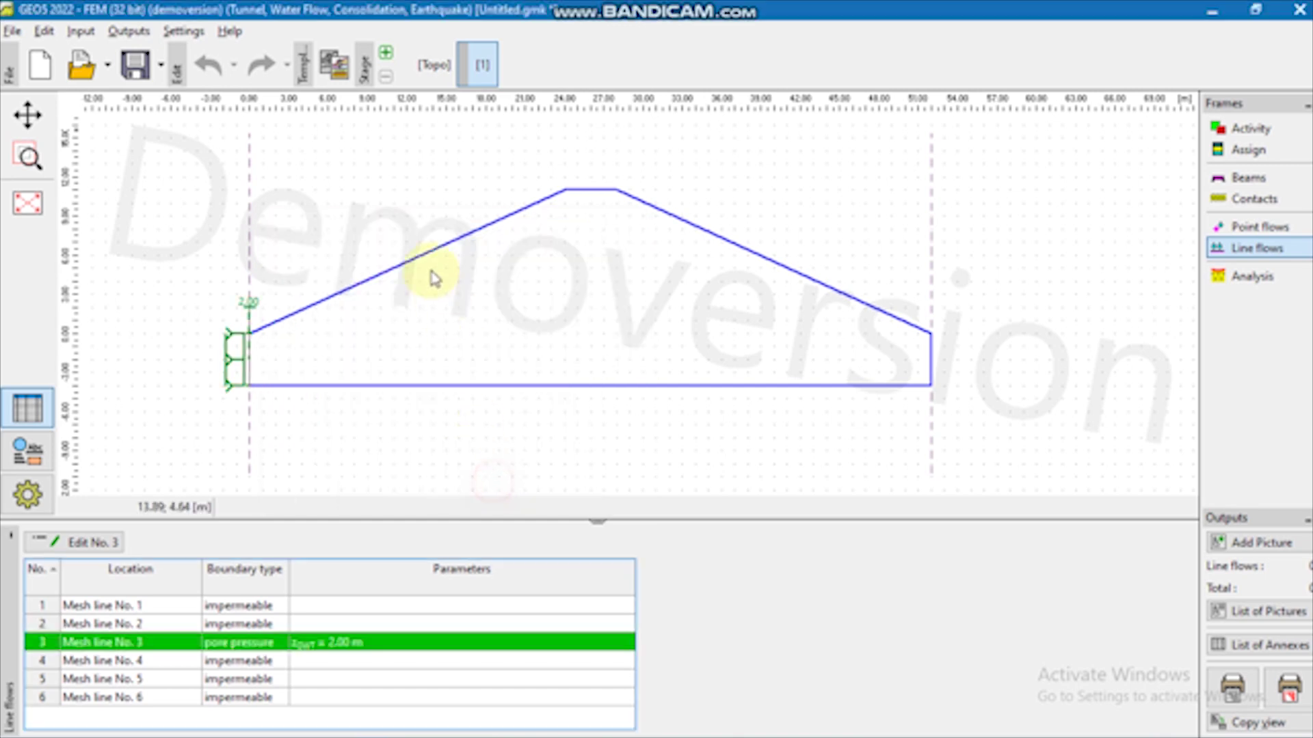
- Set the left slope's line flow to pore pressure with a GWT coordinate of 2 m
click(424, 257)
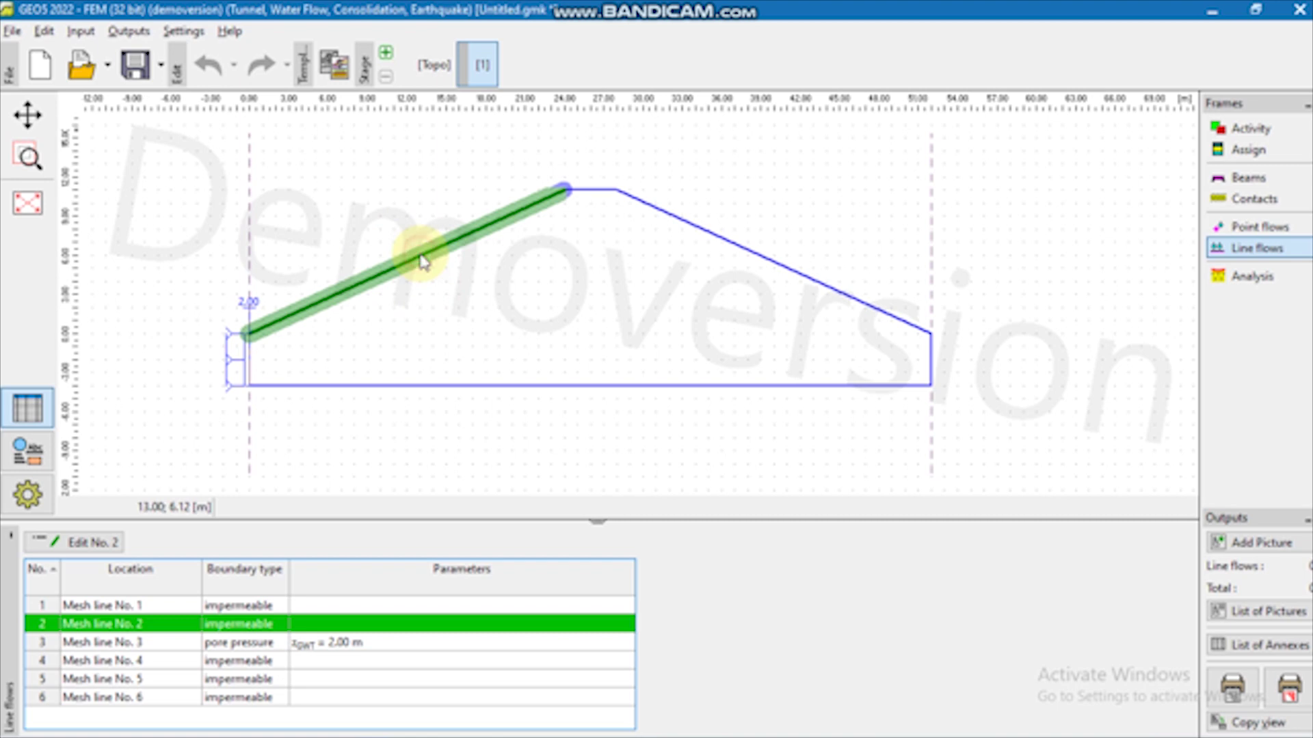
click(791, 257)
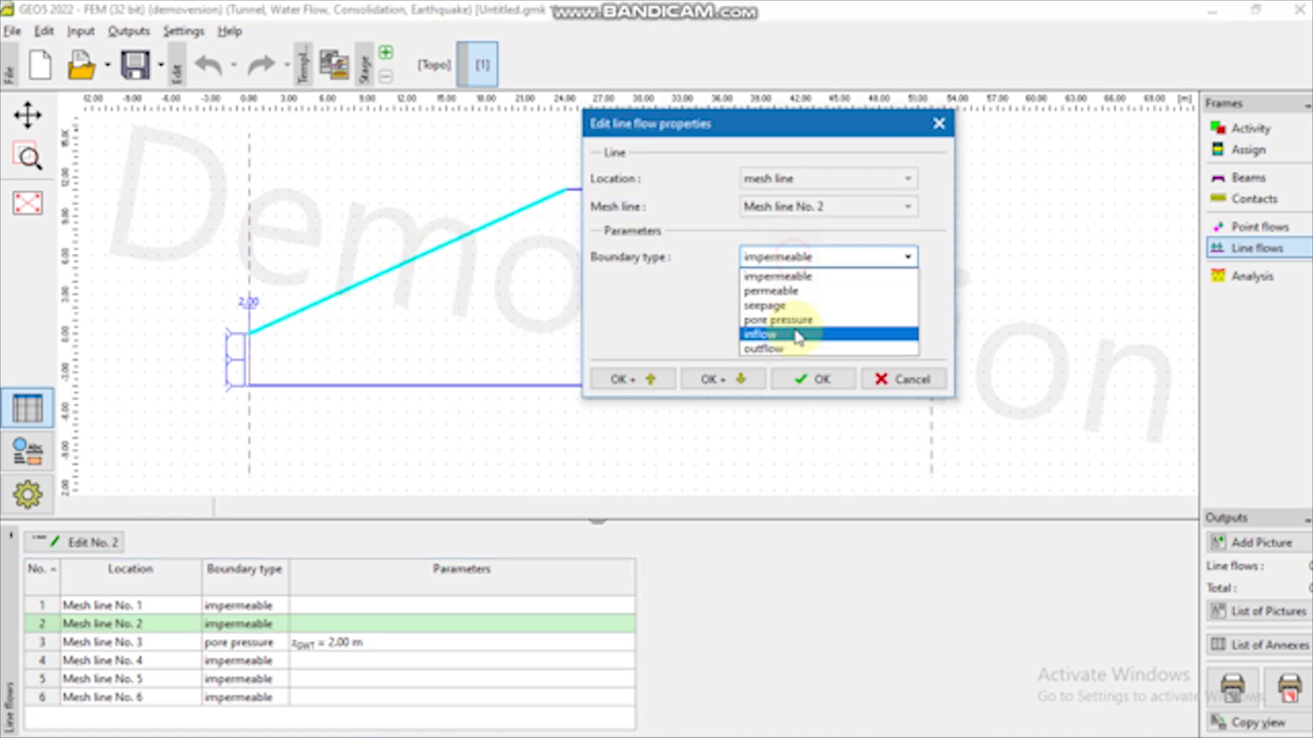
click(787, 322)
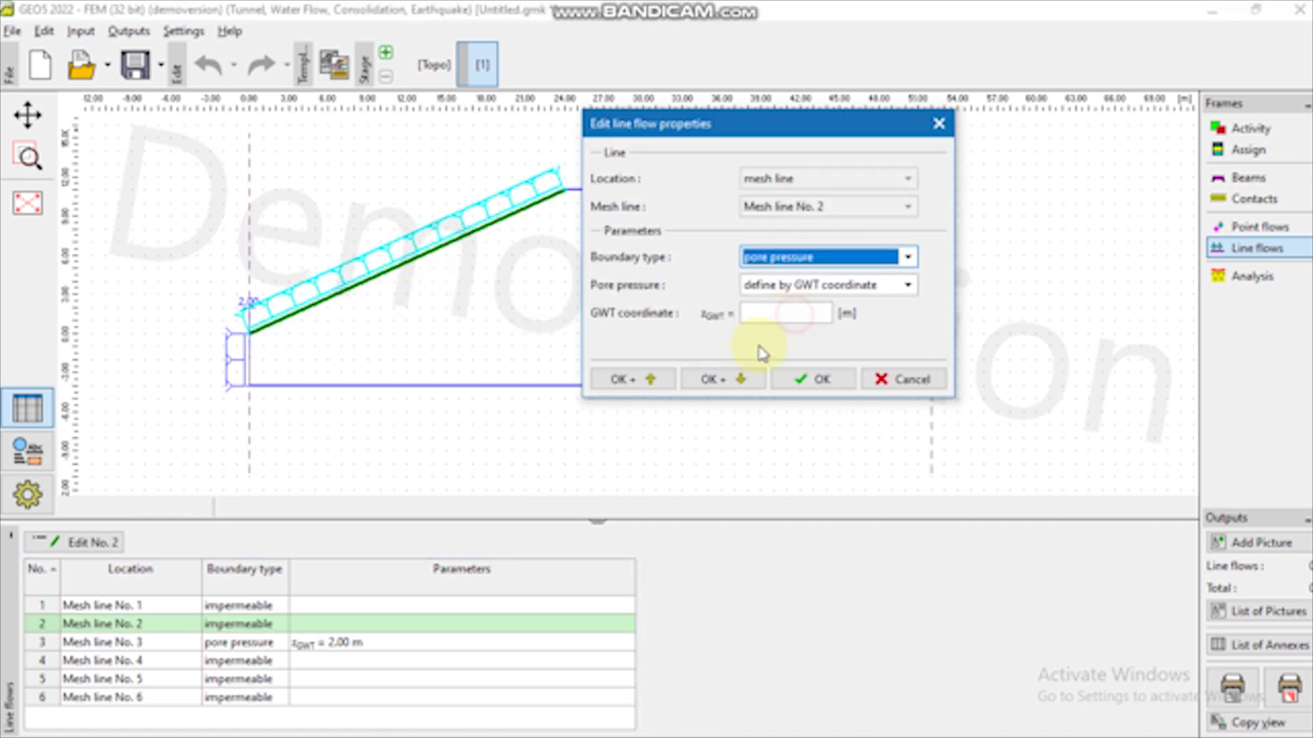
click(793, 314)
click(824, 381)
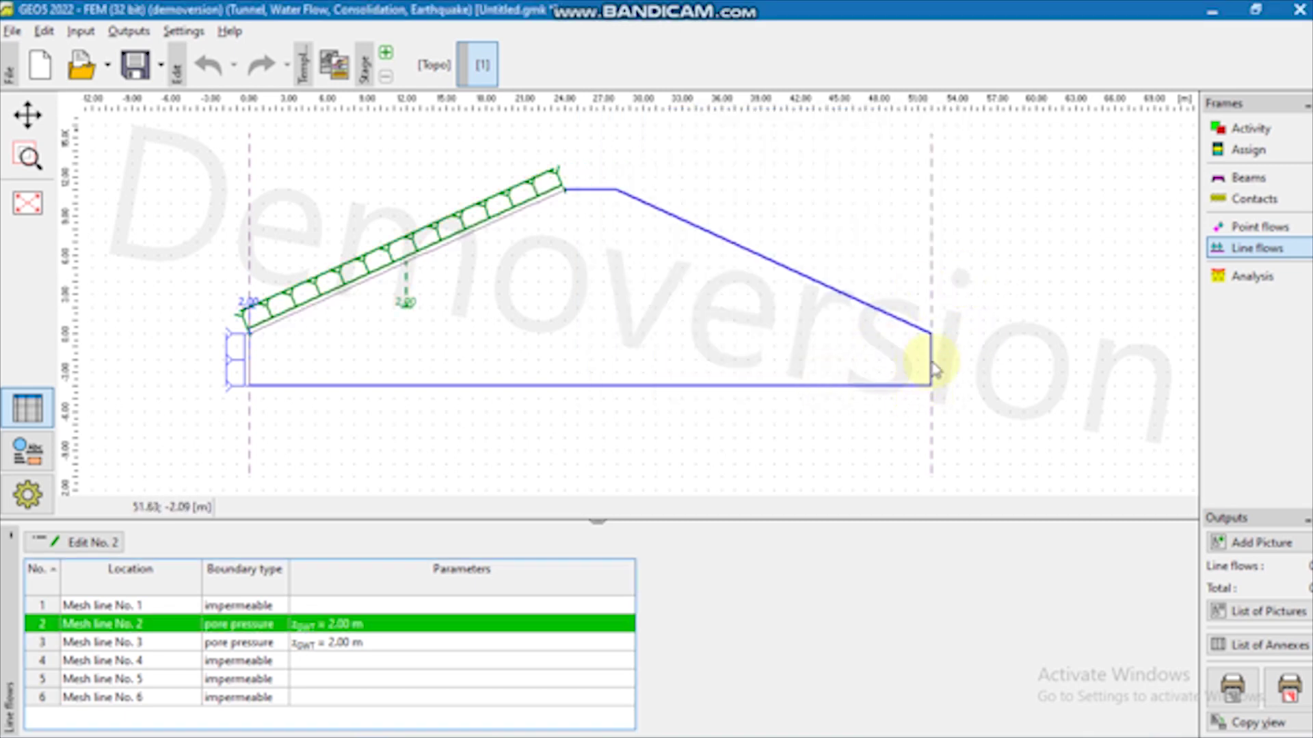
- Set the right vertical edge's line flow to pore pressure with a GWT coordinate of -1 m
click(928, 366)
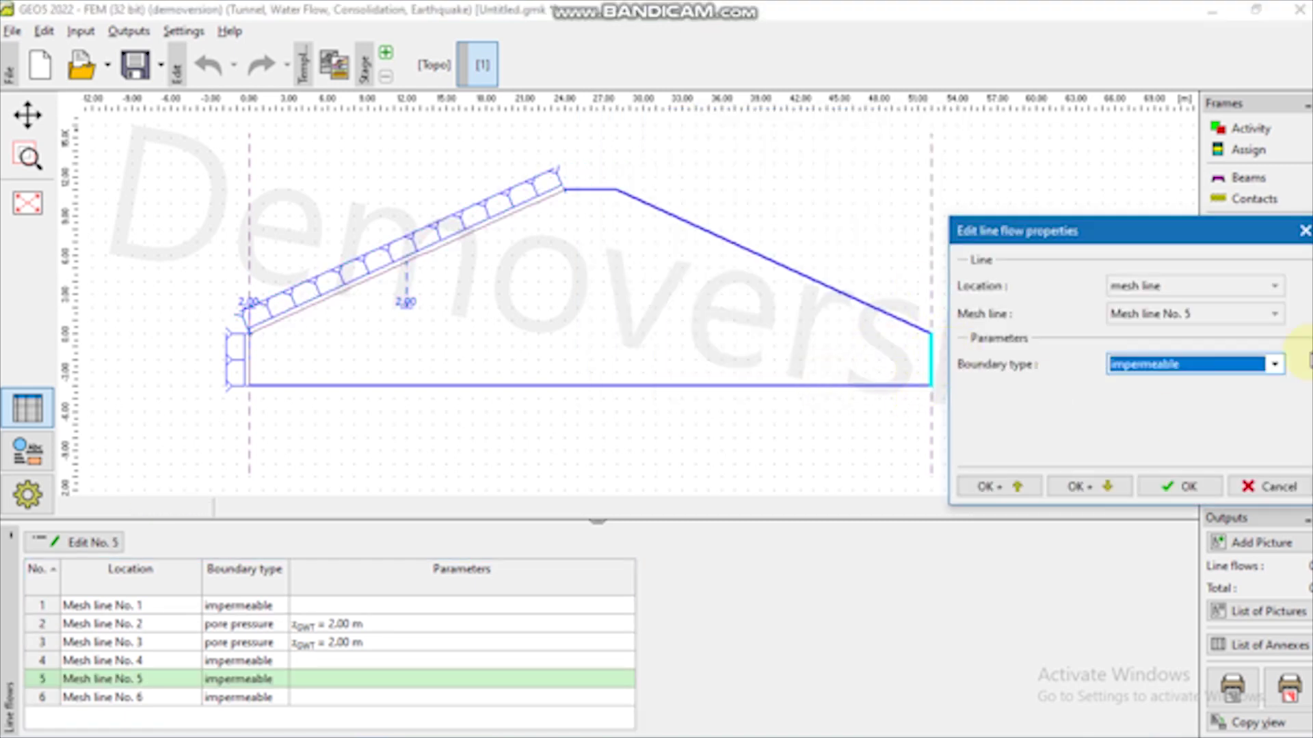
click(1214, 364)
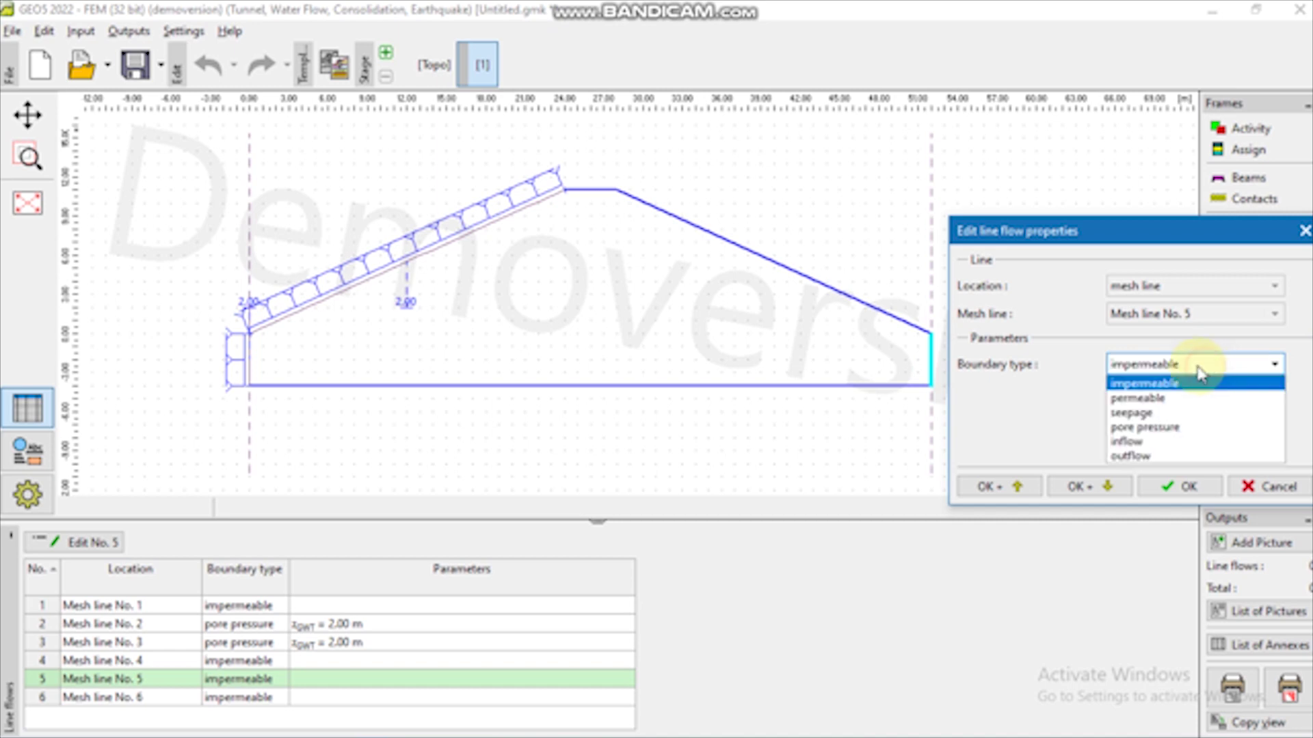
click(1163, 428)
click(1159, 421)
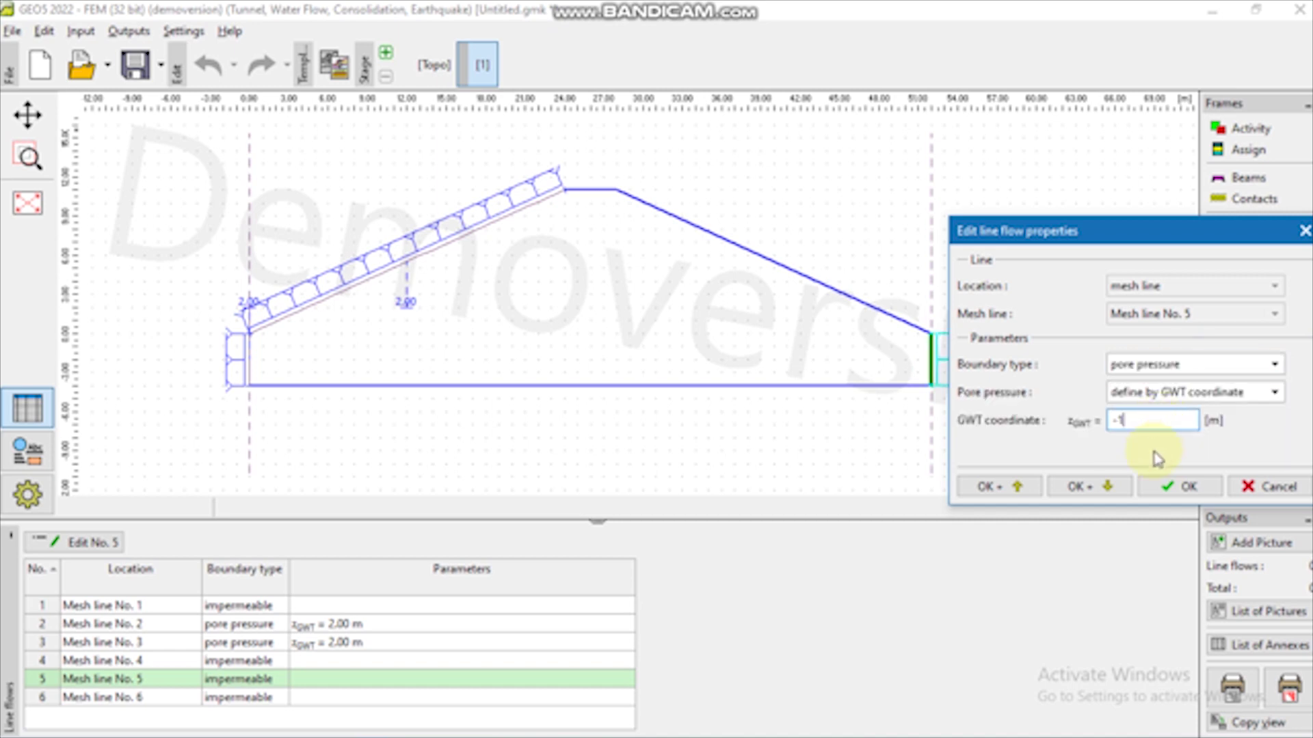
click(1178, 487)
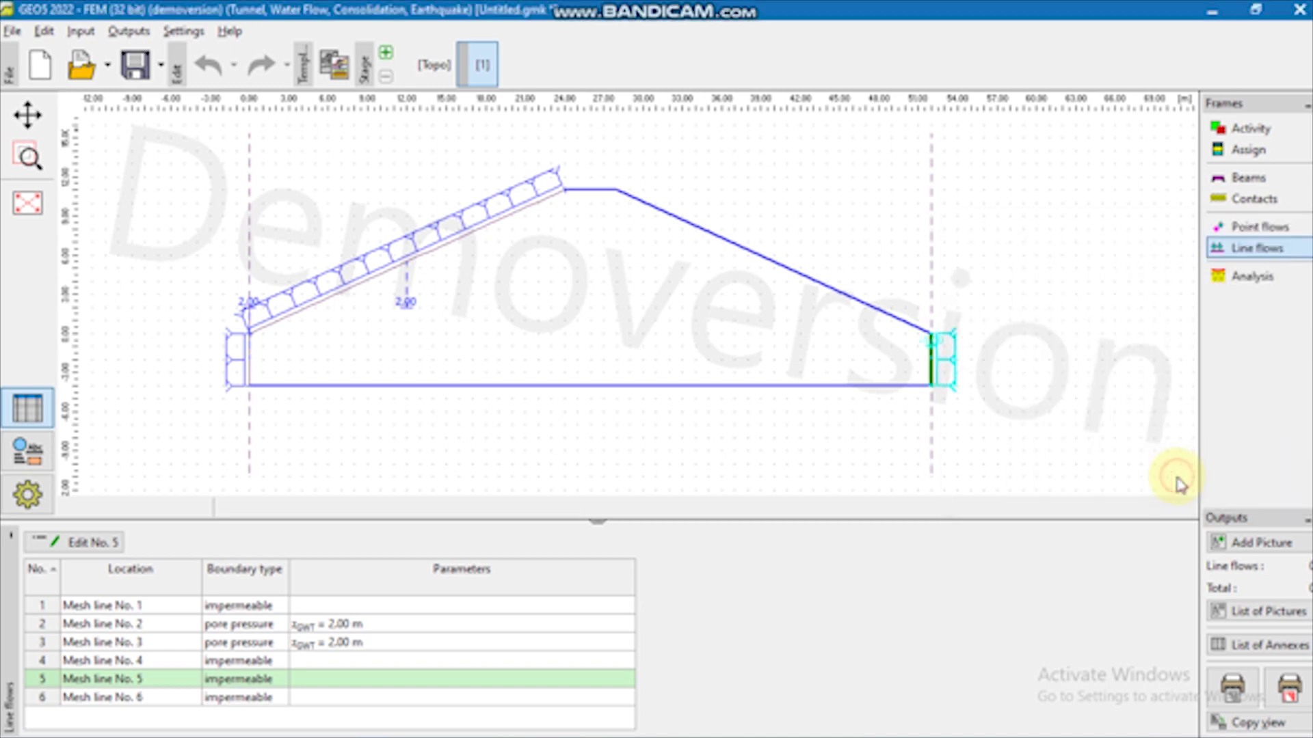
- Set the boundary type of the embankment's right slope to seepage
click(899, 328)
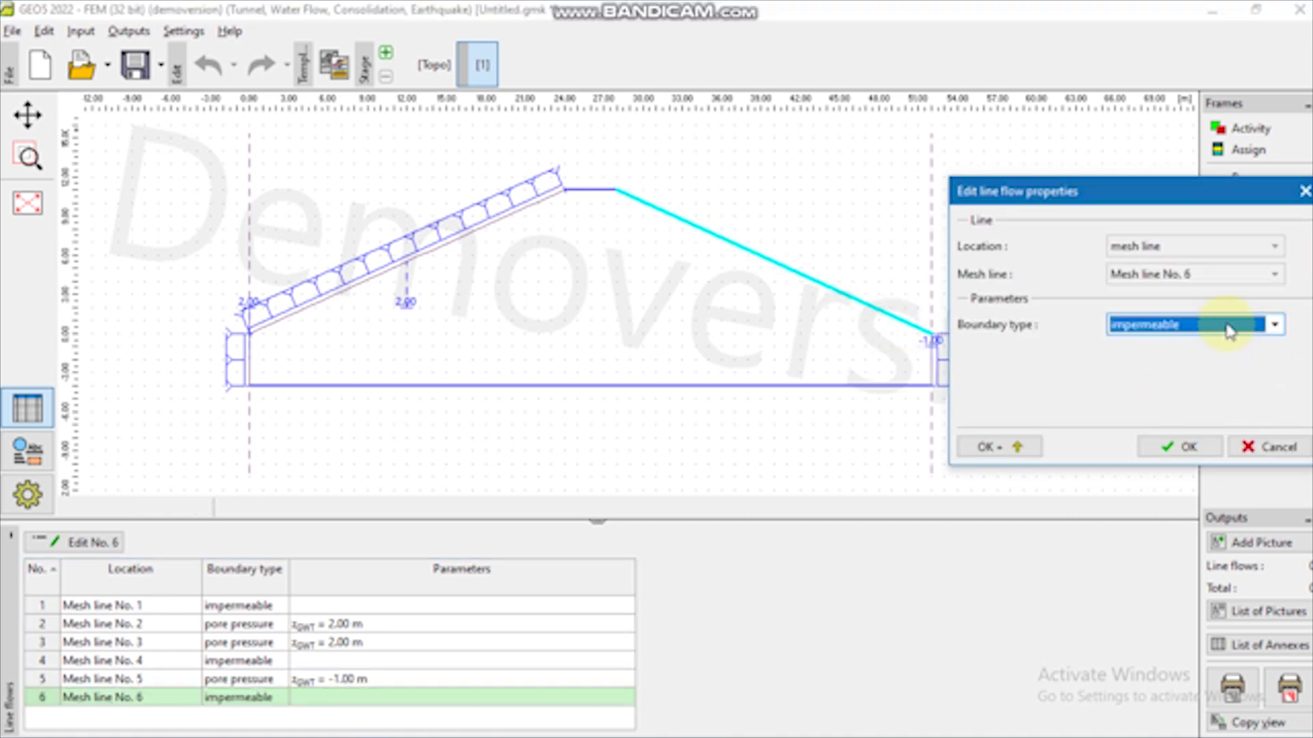
click(1233, 325)
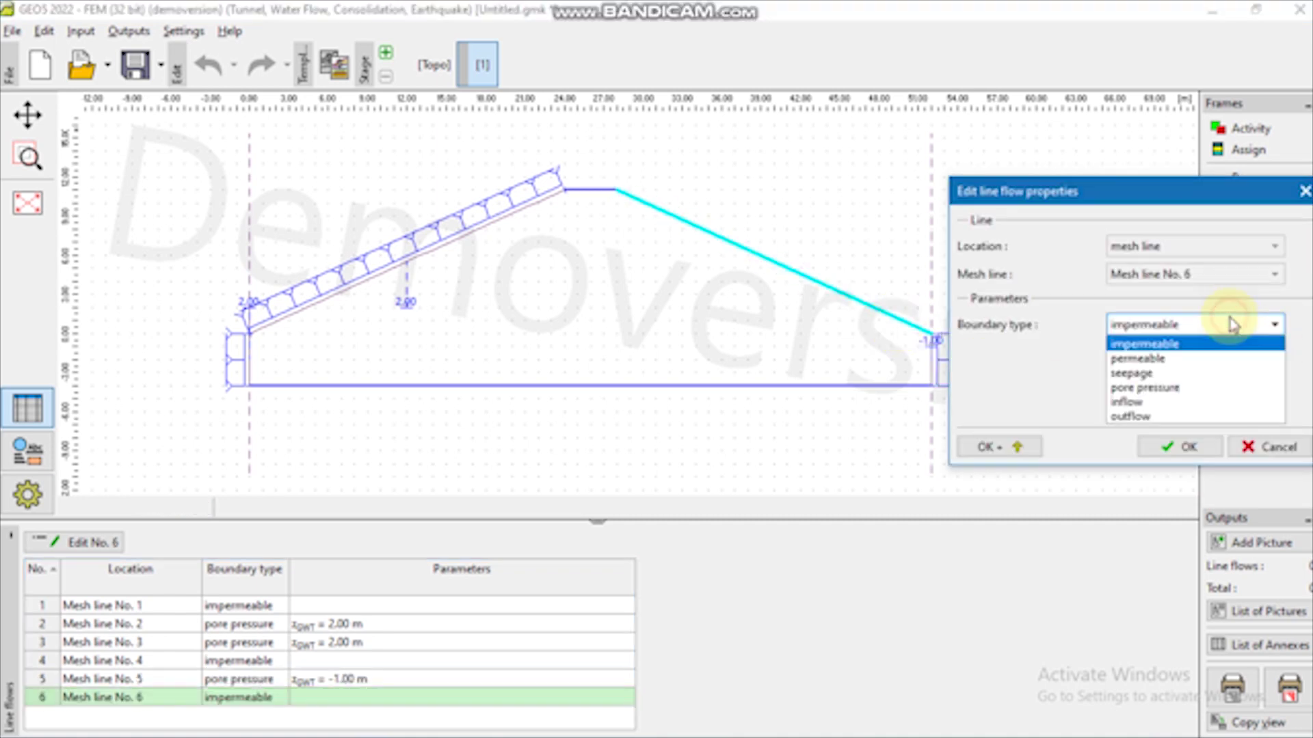
click(1198, 380)
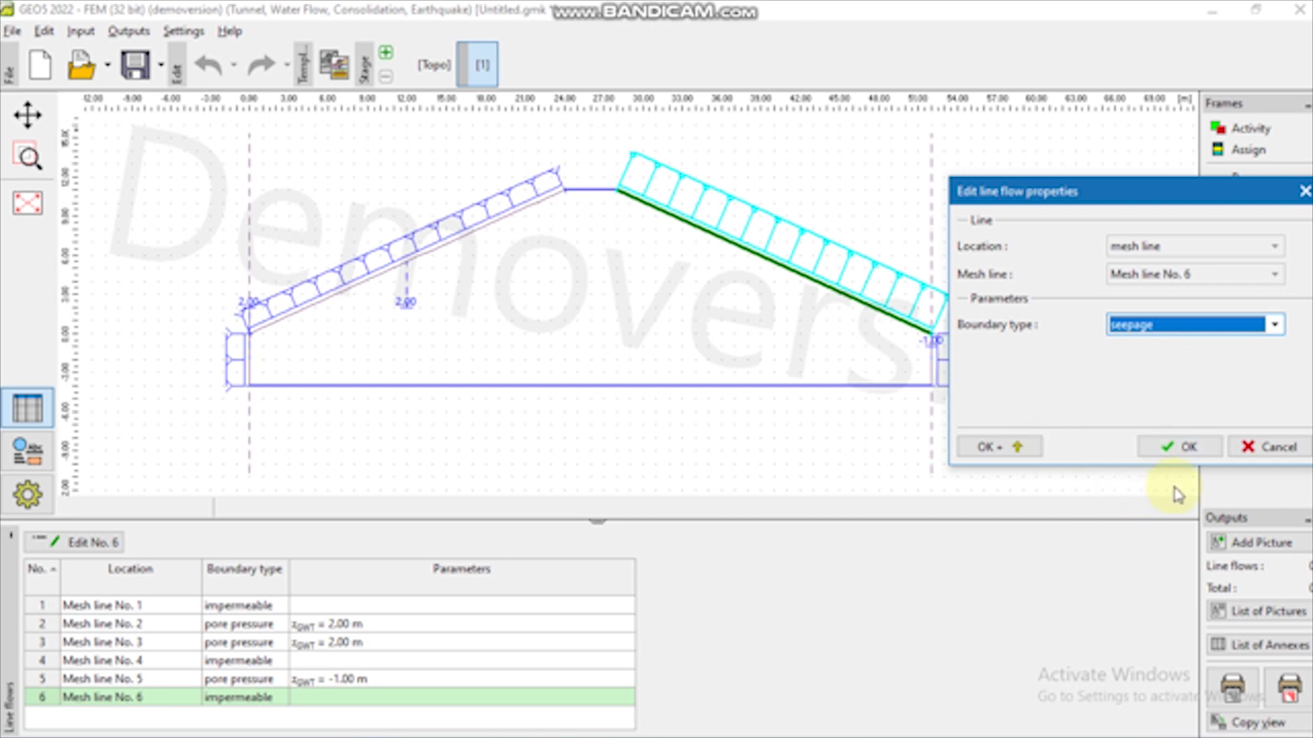
click(1181, 446)
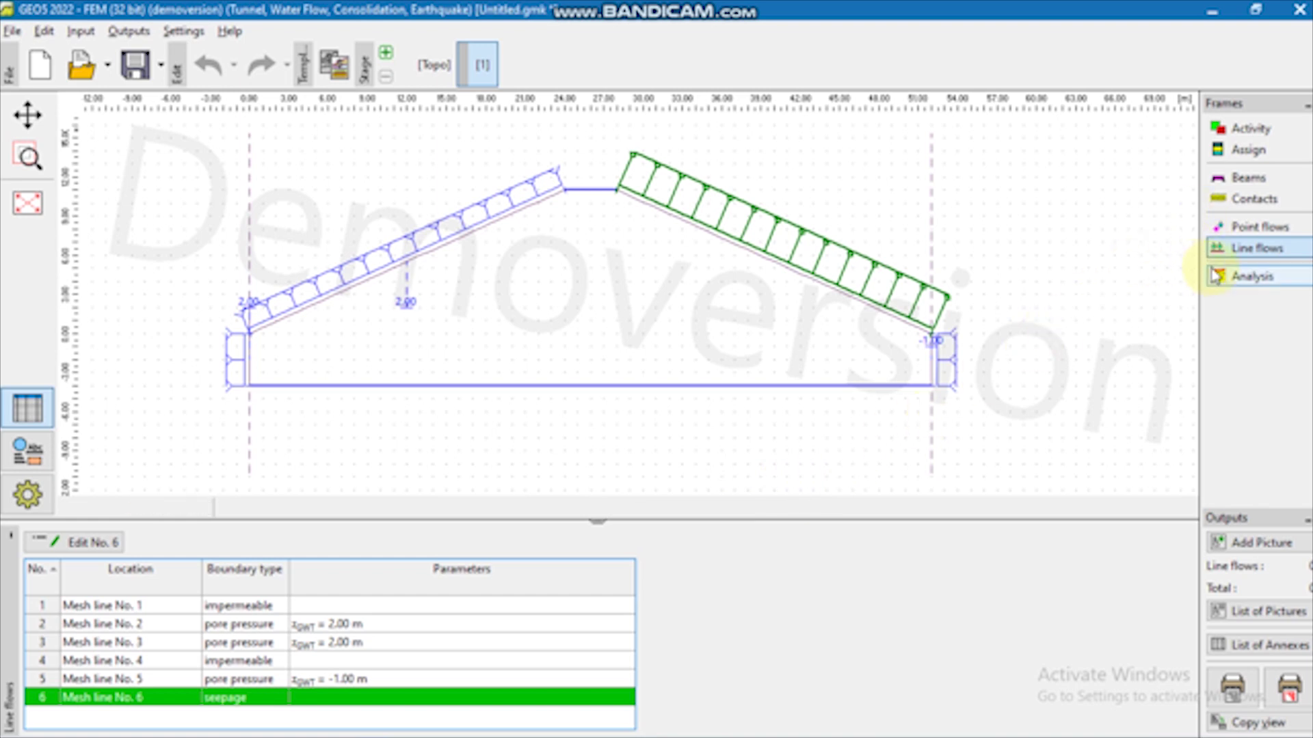
- Run the steady state water flow analysis for construction stage 1
click(1237, 282)
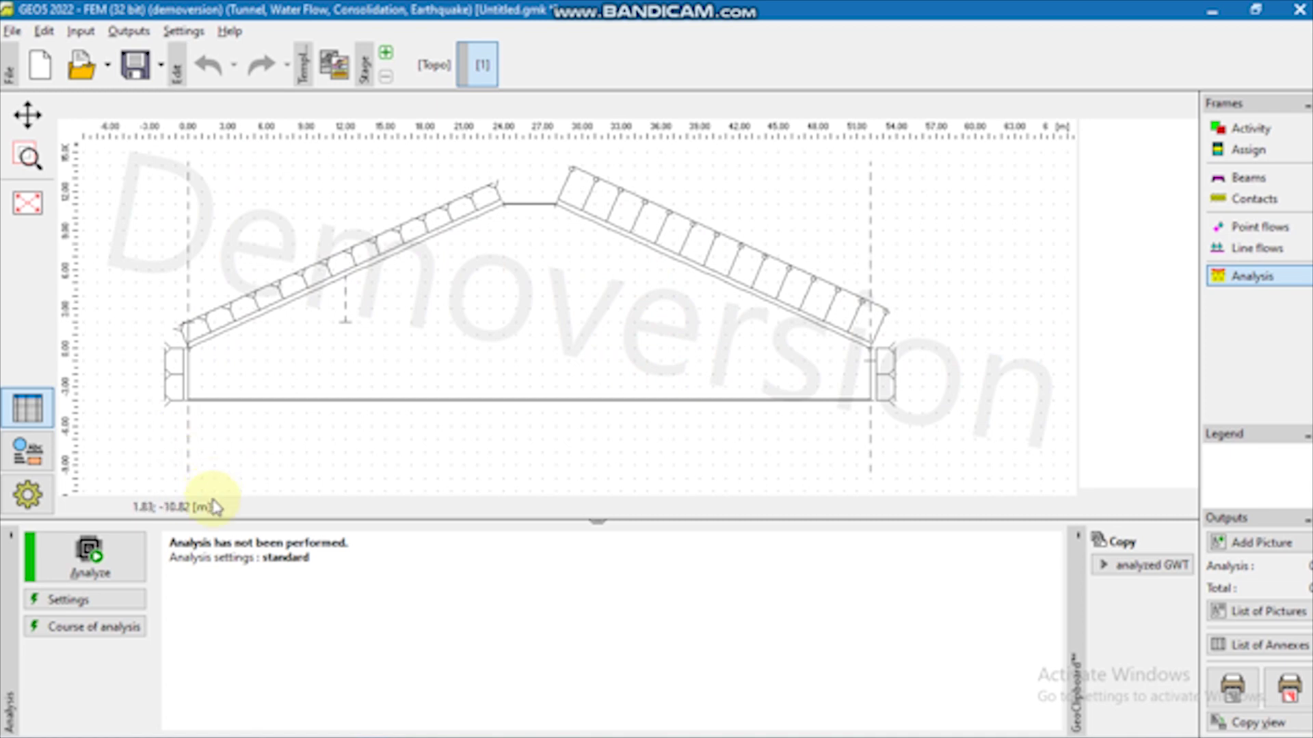
click(91, 569)
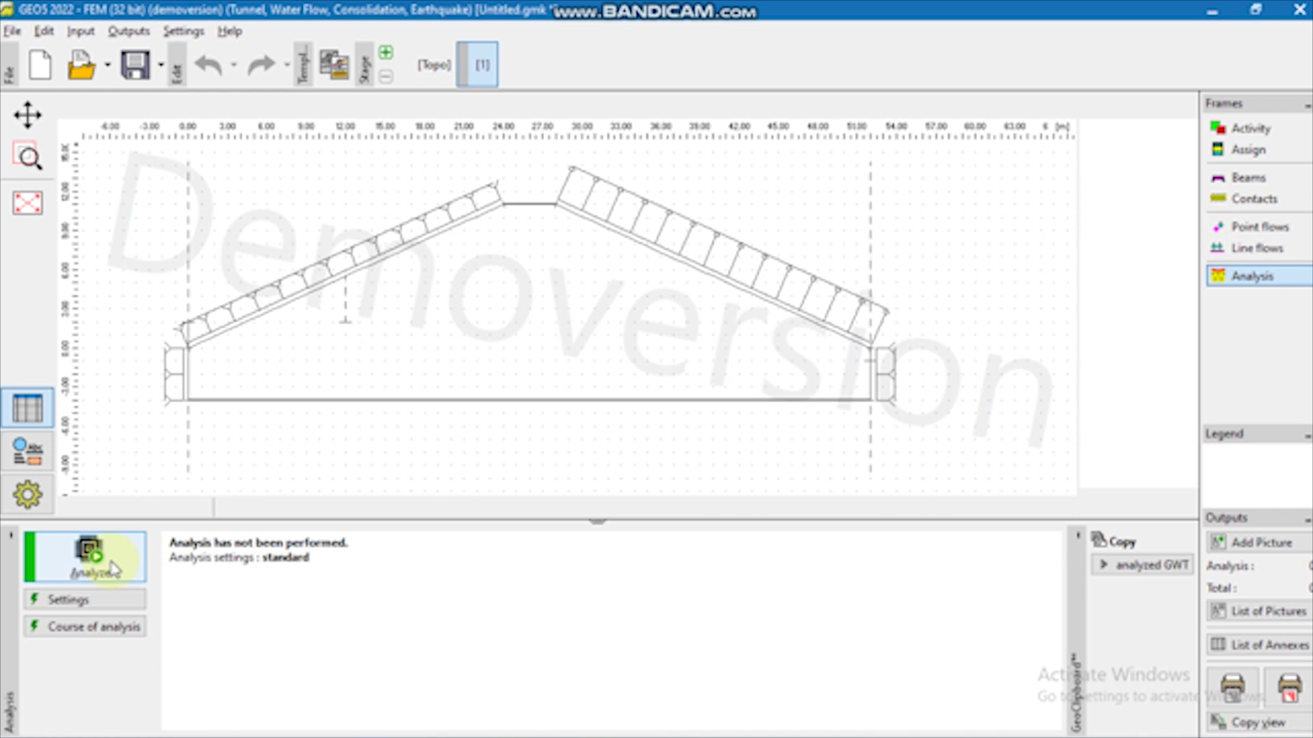
click(111, 569)
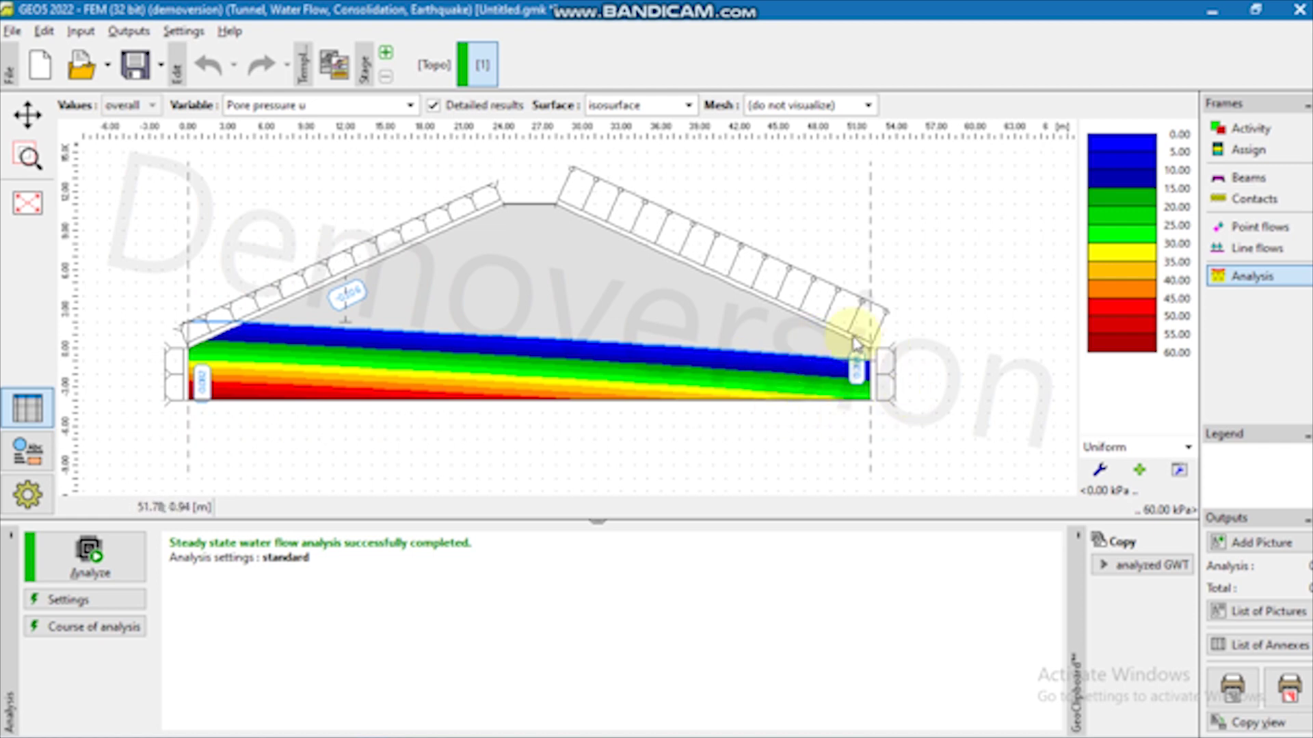
- Examine the distributions of pore pressure, water flow velocity in X and Z, suction and relative permeability across the embankment
scroll(570, 359, up, 1)
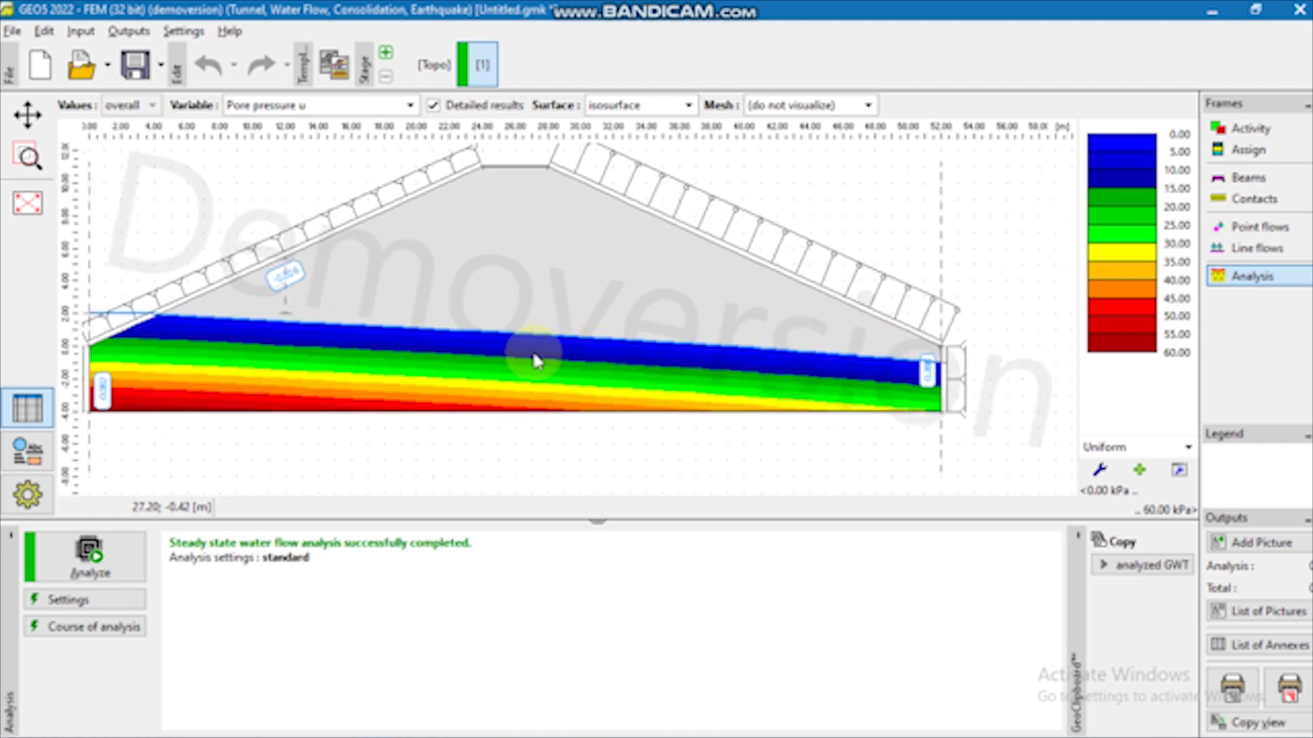
drag(528, 351, 601, 363)
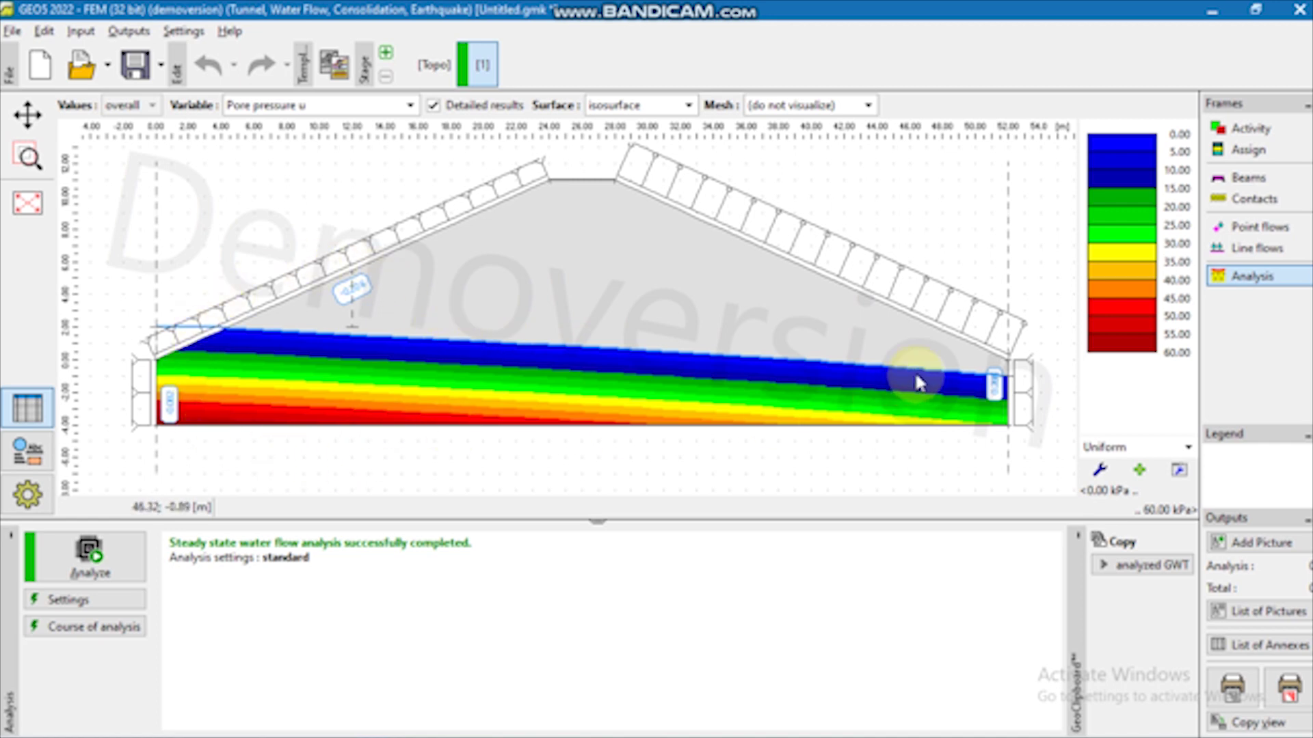
click(410, 106)
click(390, 138)
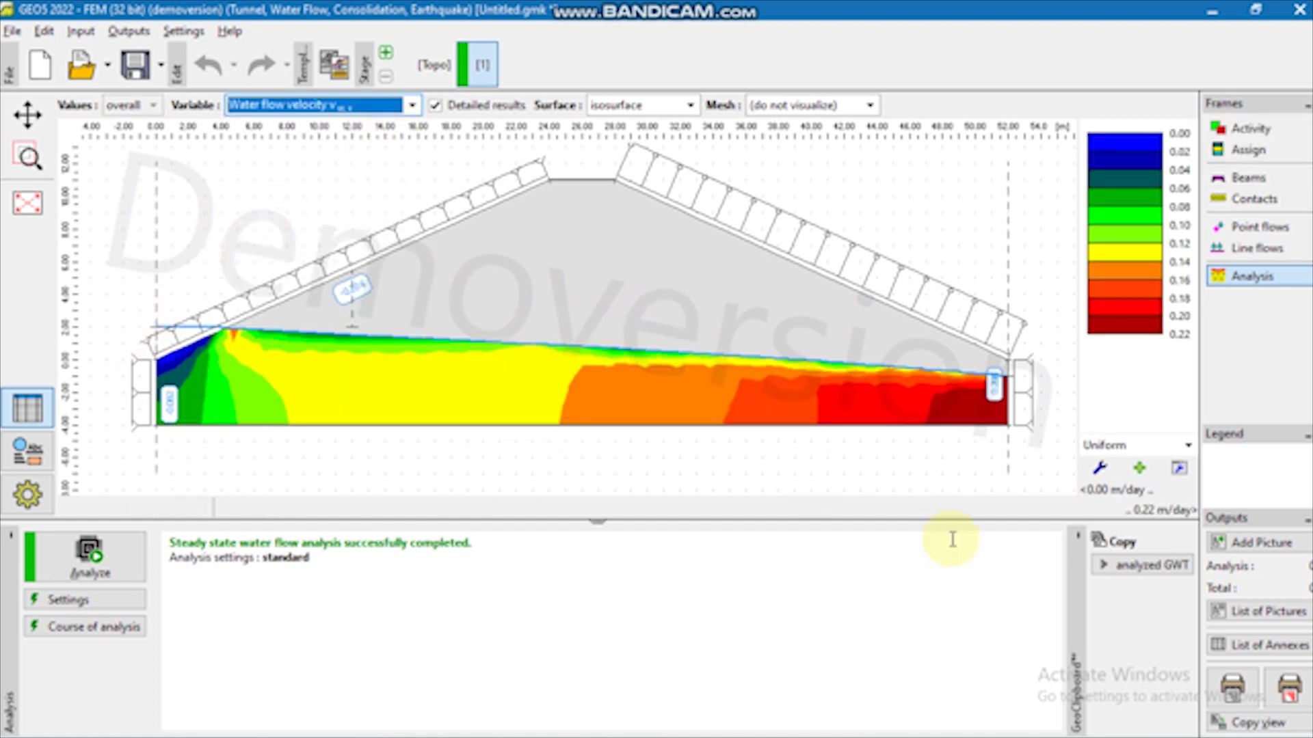
click(411, 105)
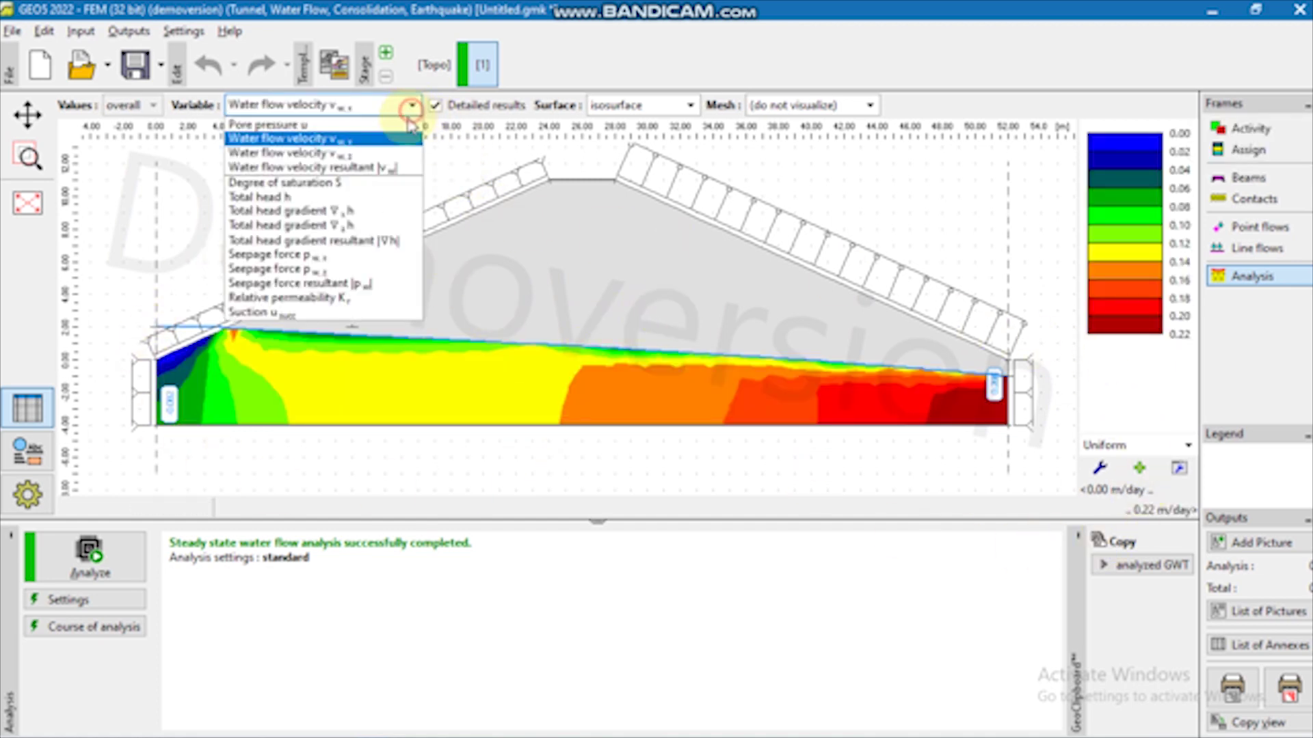
click(348, 155)
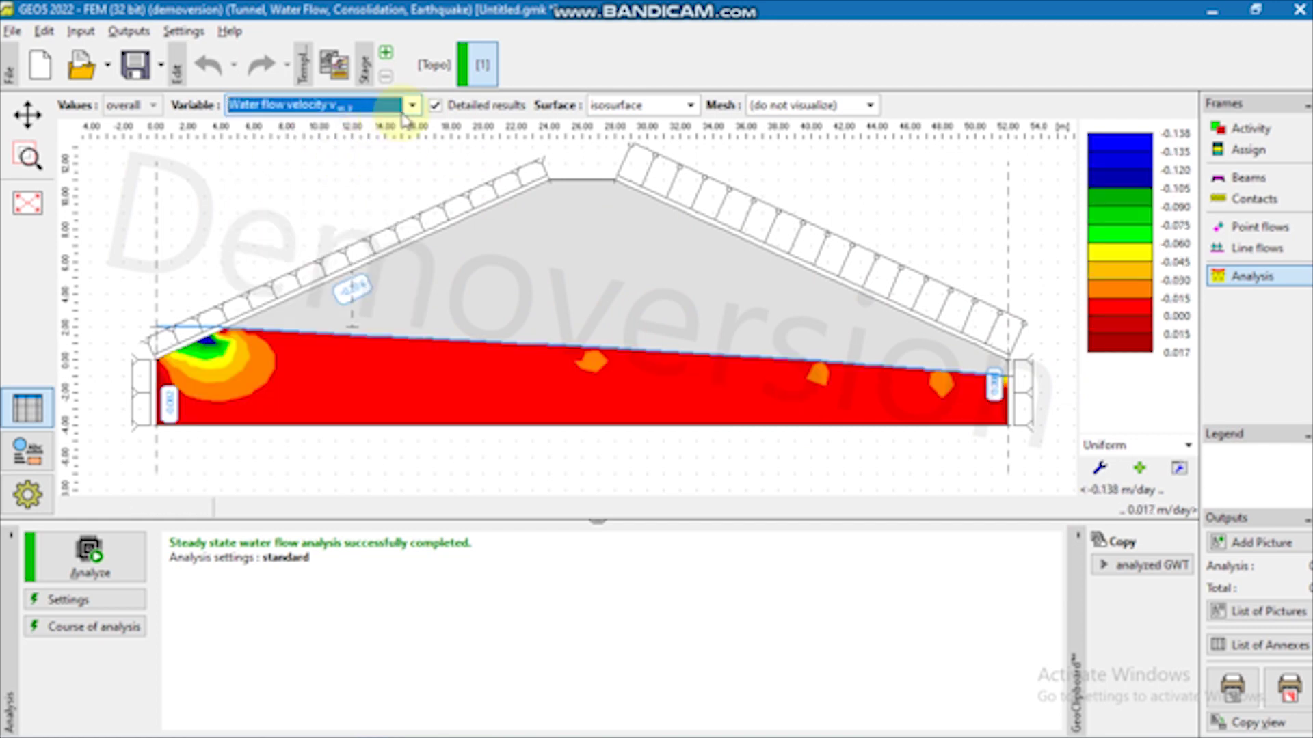
click(410, 107)
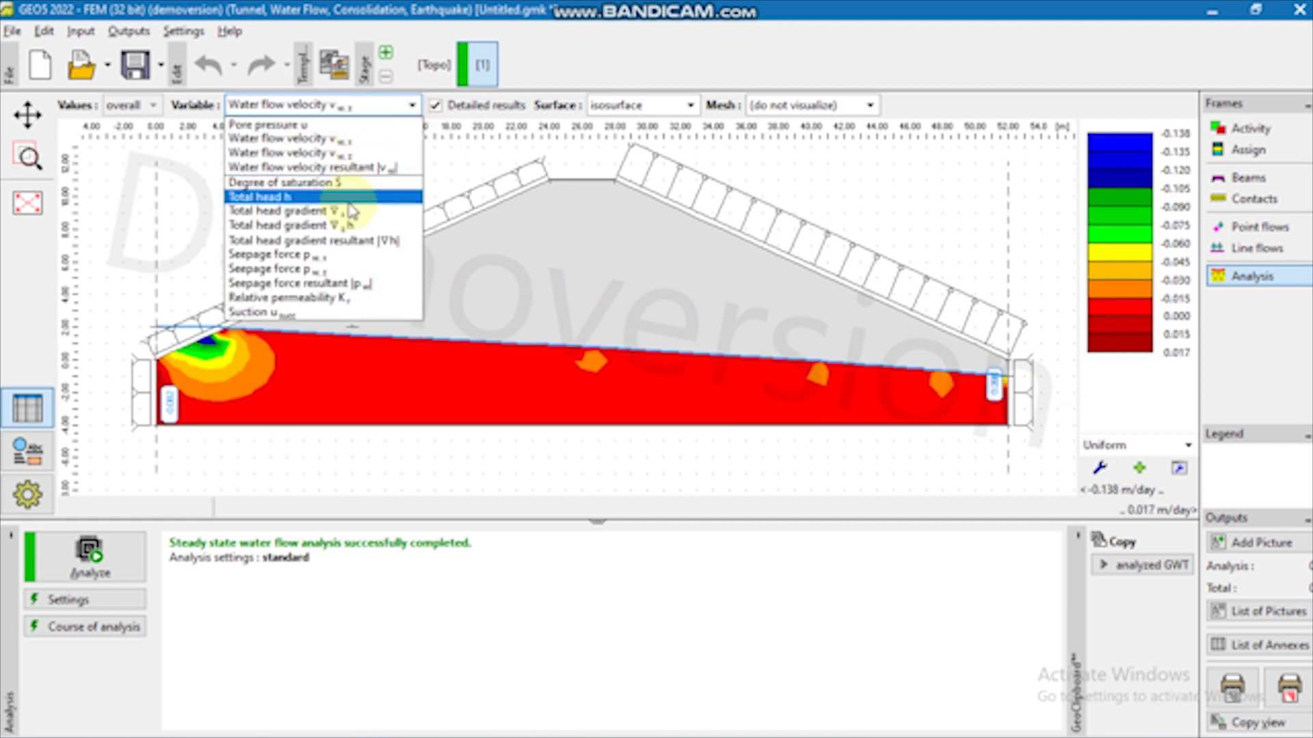
click(335, 314)
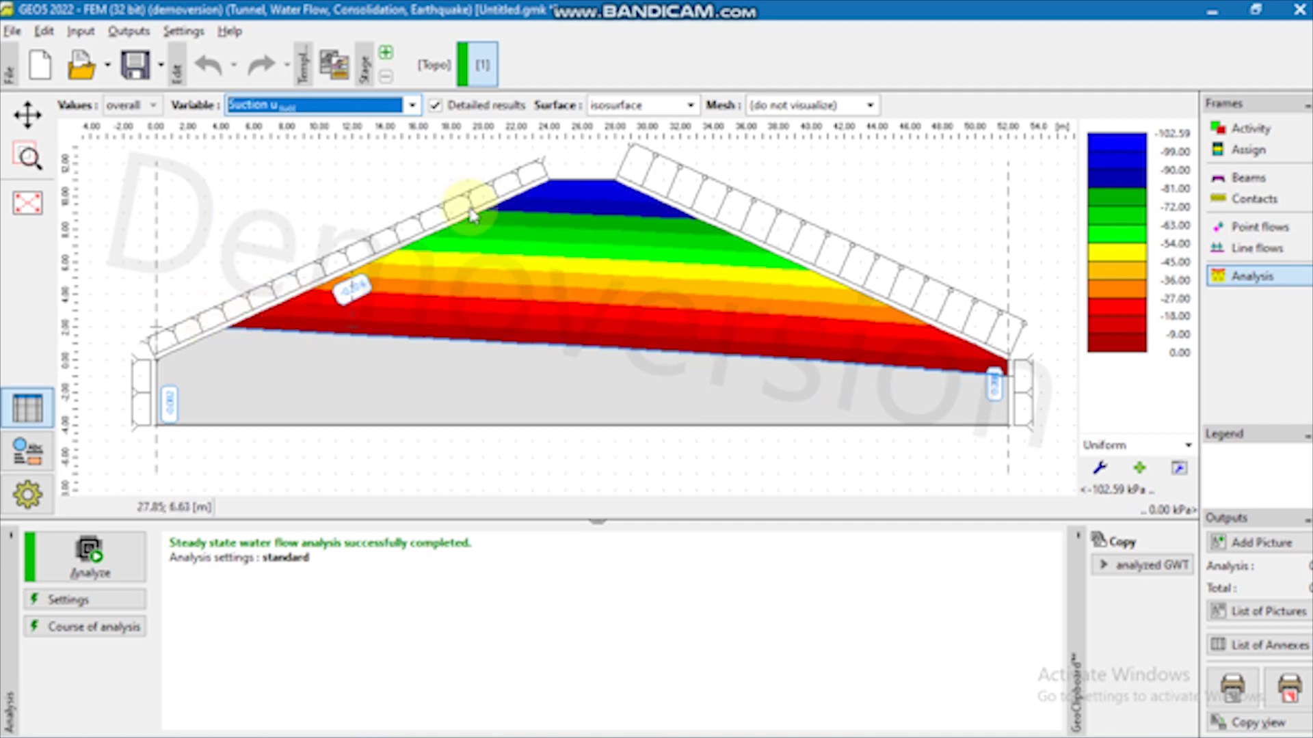
click(413, 108)
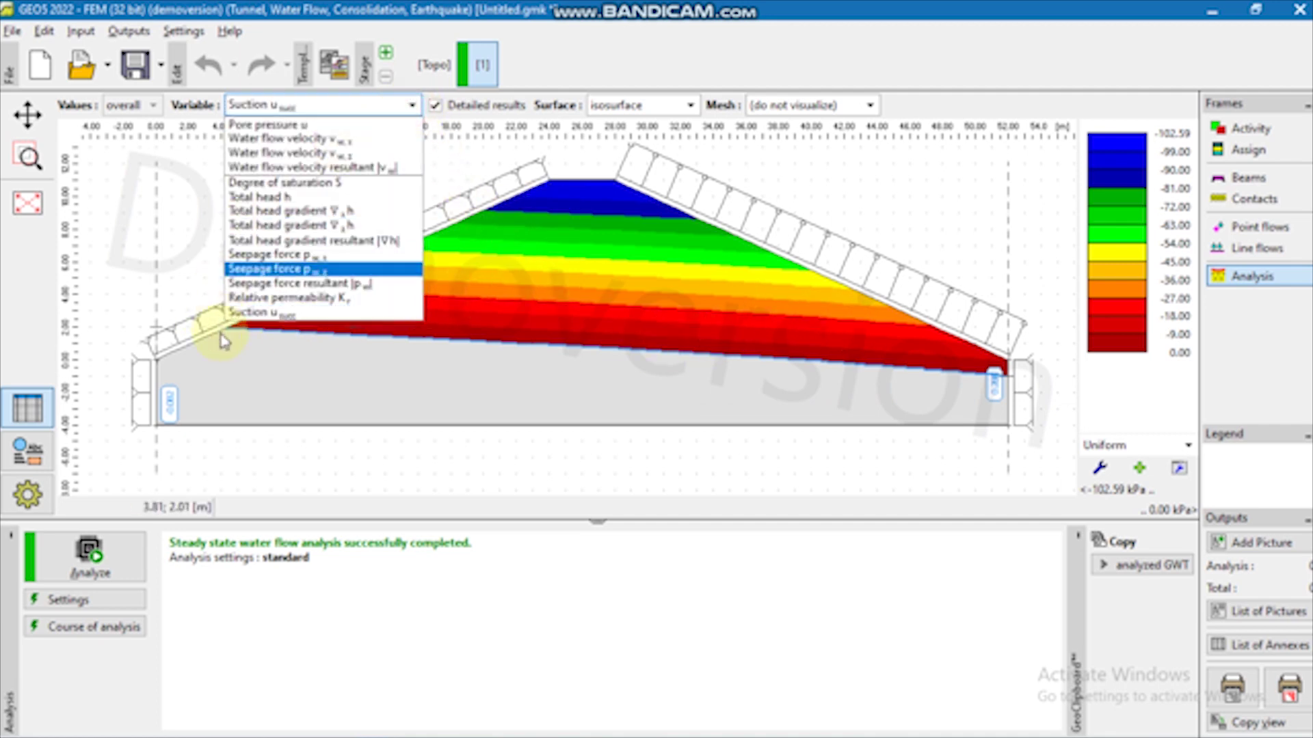
click(253, 299)
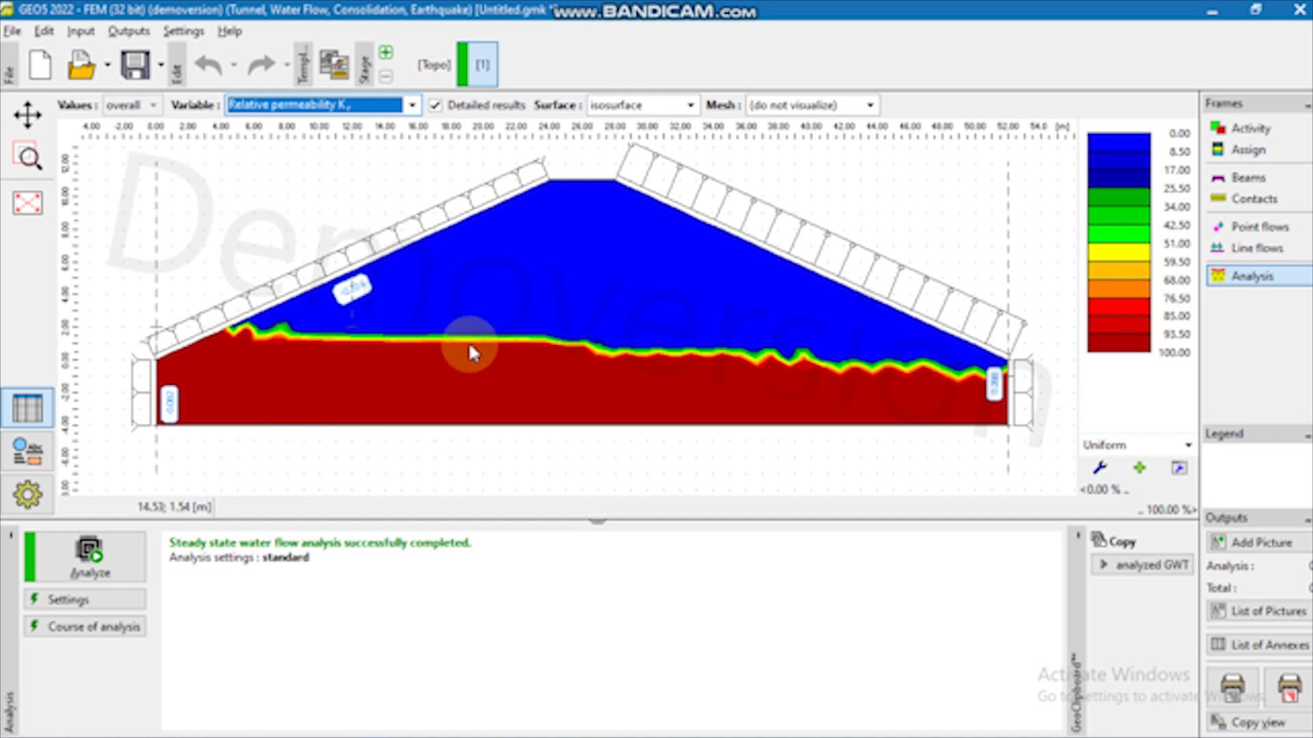
- Add construction stage 2 and change the left vertical edge's pore pressure line flow to a GWT coordinate of 9 m
click(386, 55)
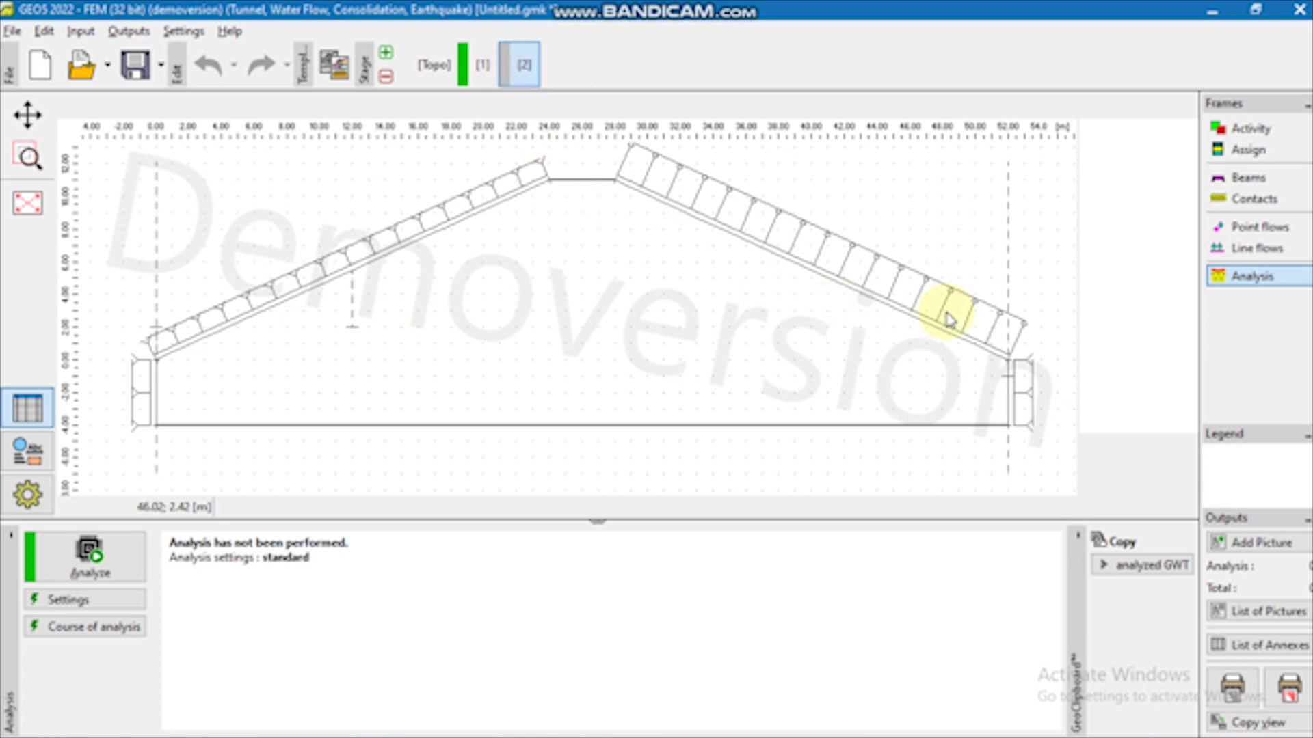
click(1251, 250)
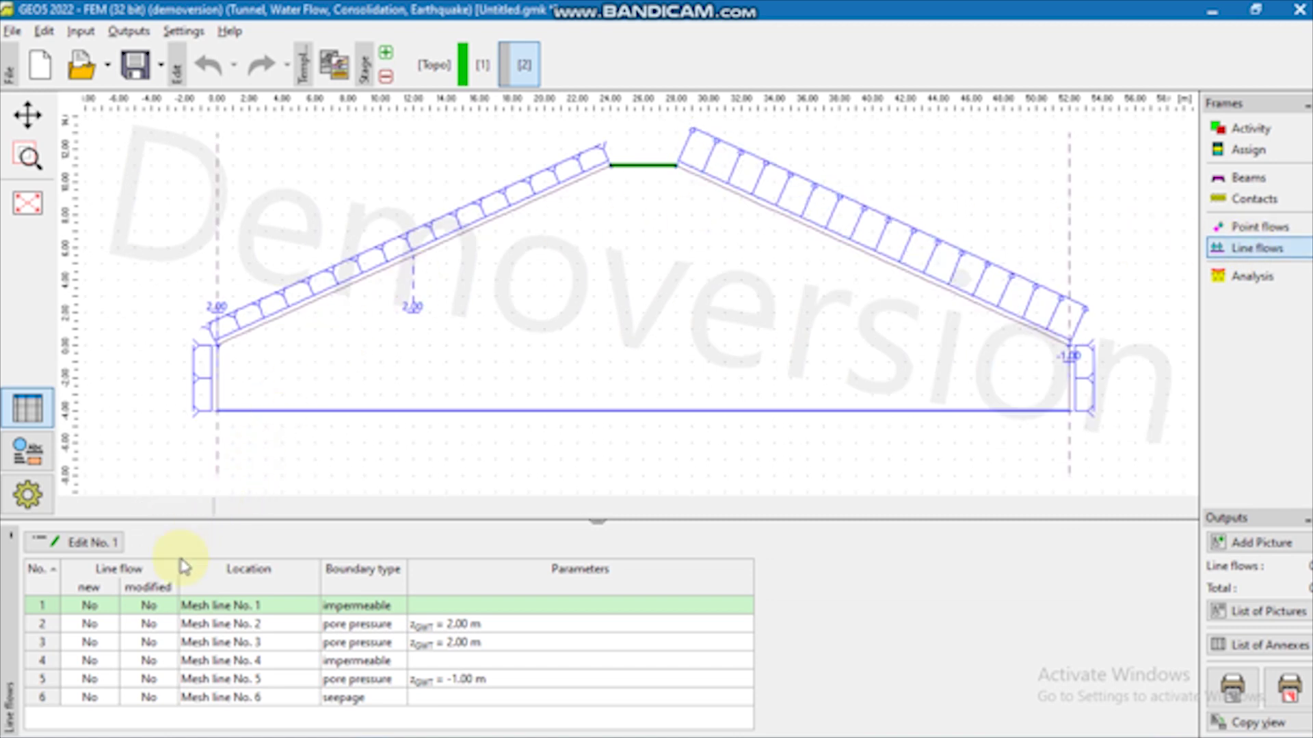
click(197, 401)
click(198, 405)
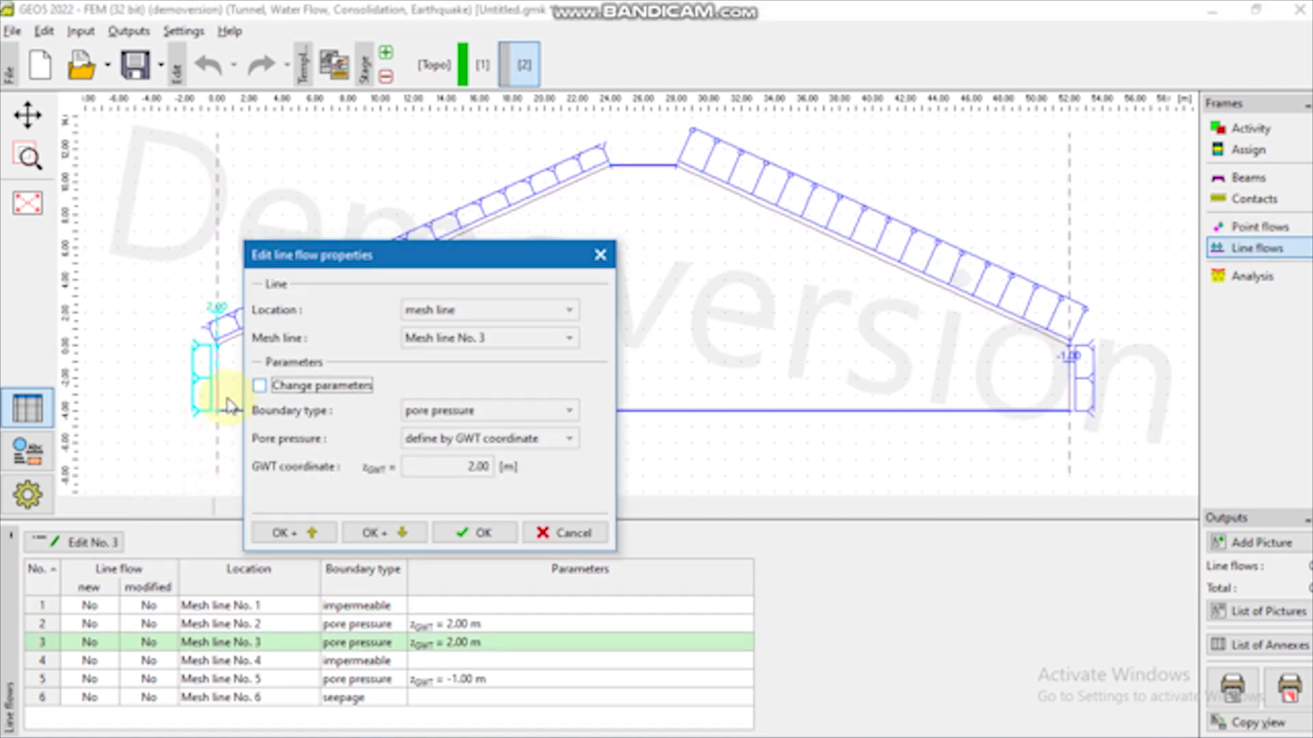
click(262, 387)
click(472, 467)
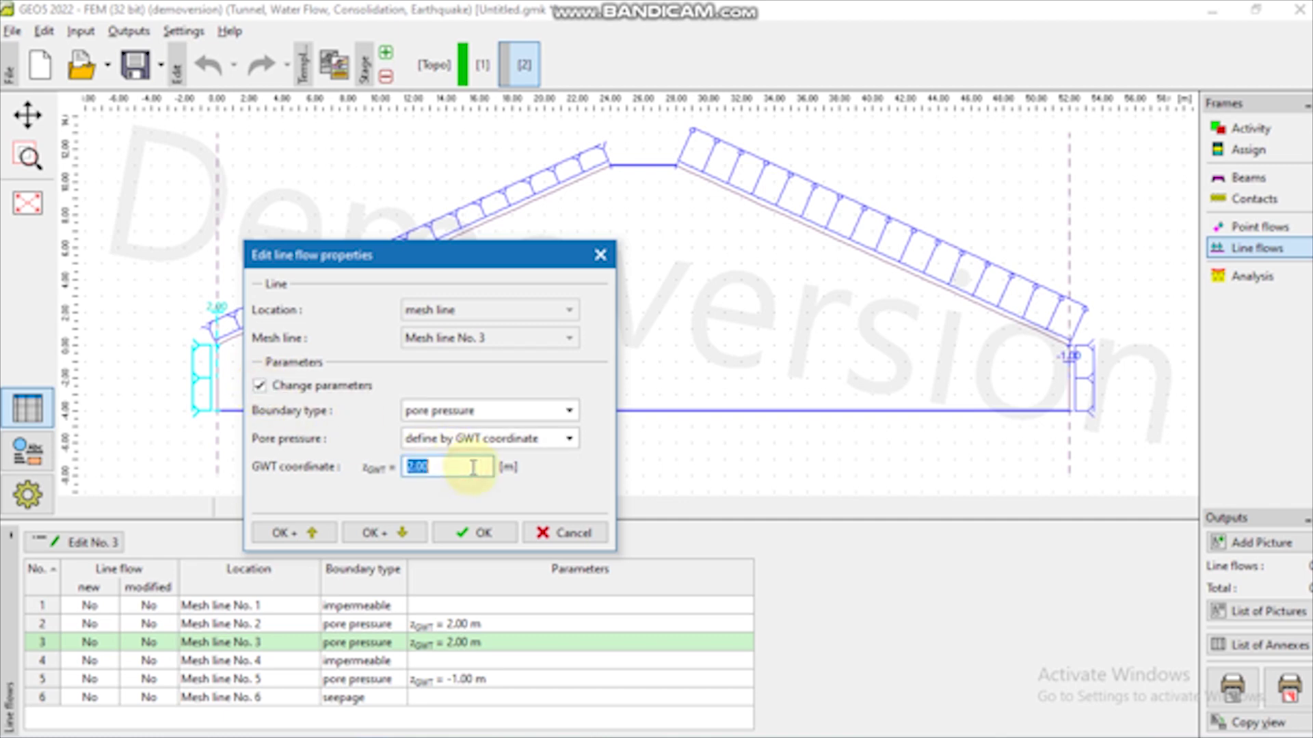
click(495, 532)
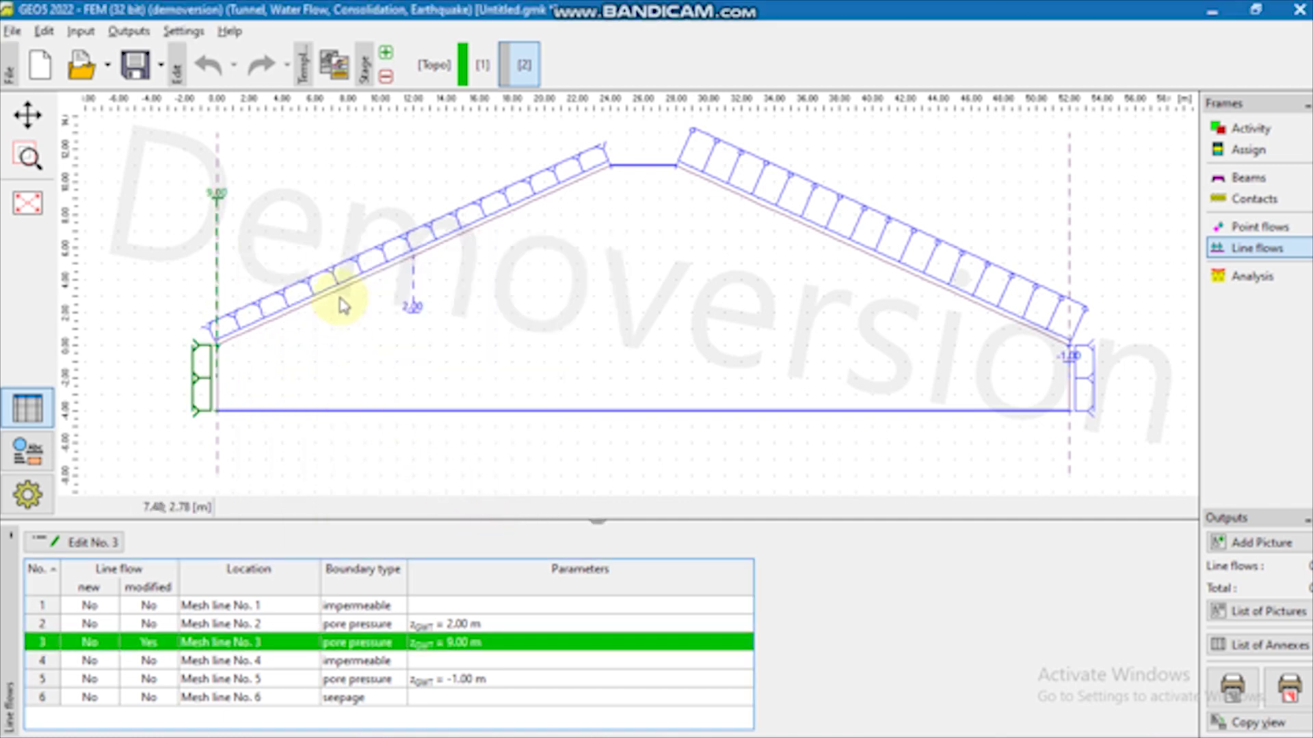
- Set the embankment's left slope line flow to a GWT coordinate of 9 m and run the stage 2 steady state analysis
click(359, 263)
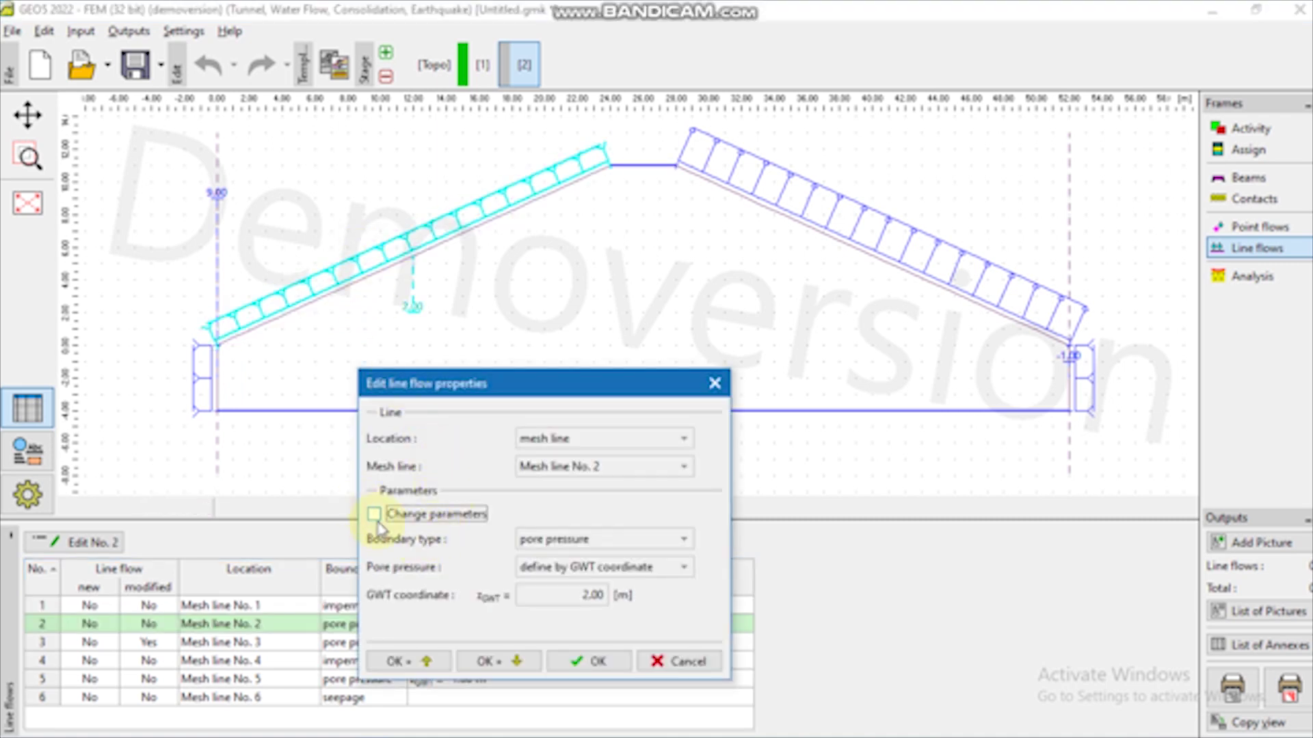
click(375, 514)
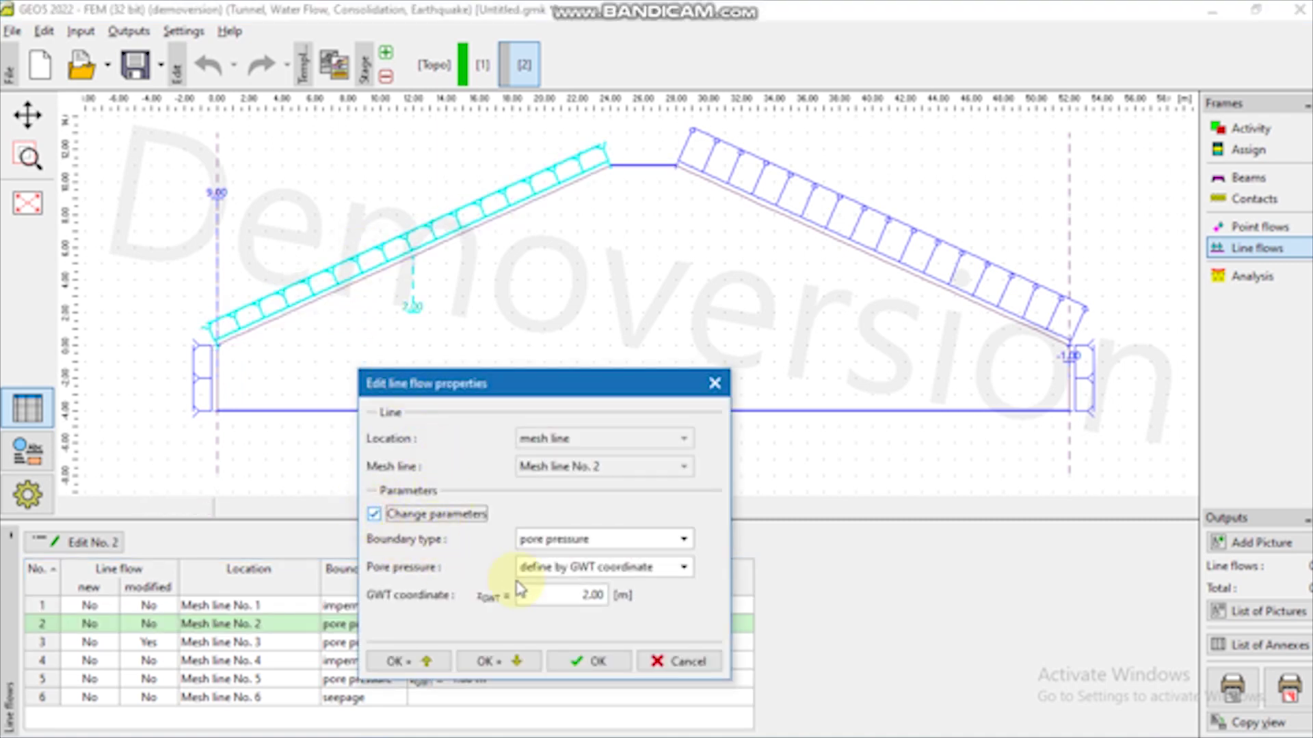
click(582, 592)
text(9)
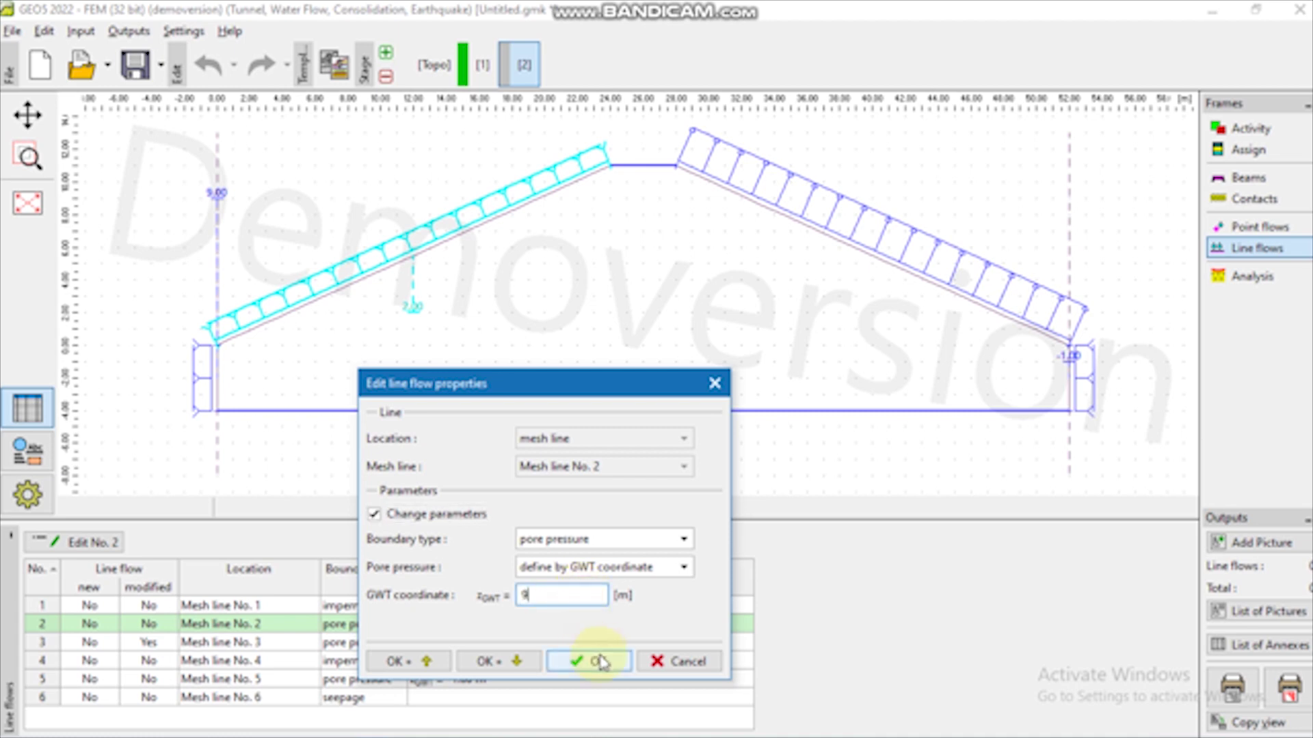
click(595, 661)
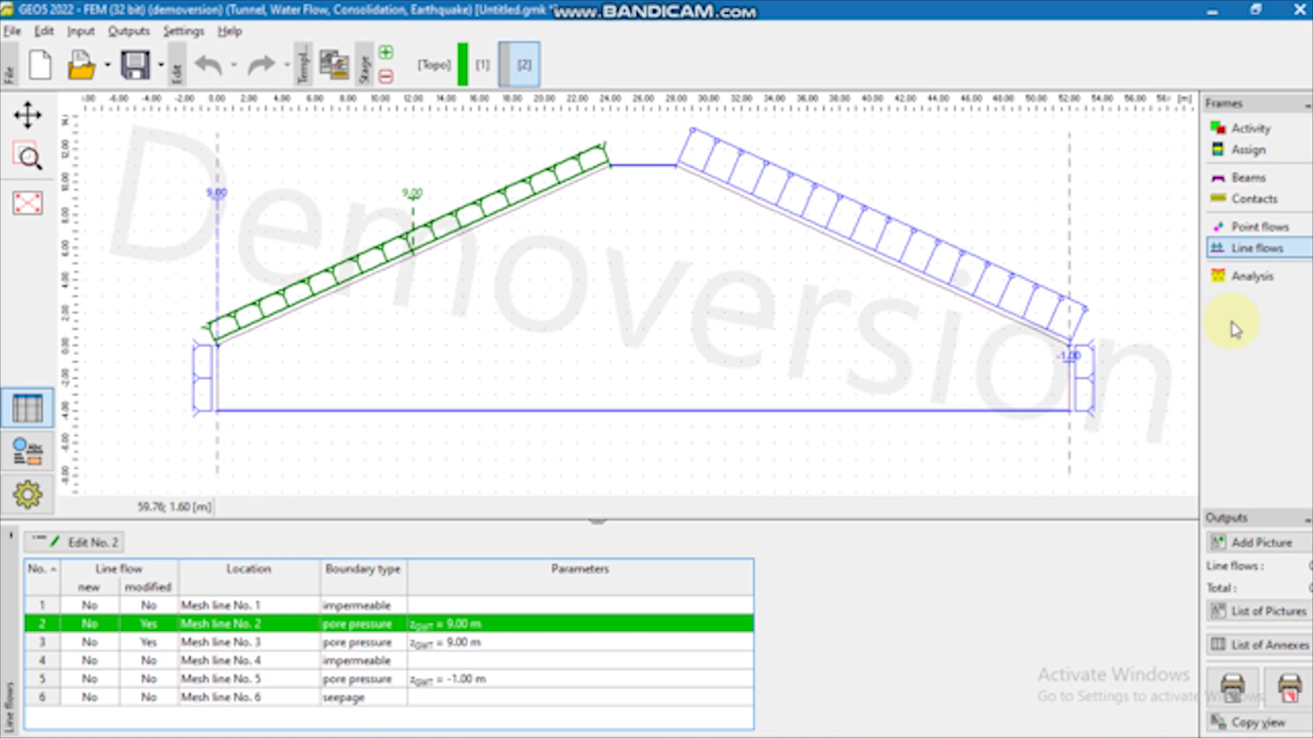
click(1252, 280)
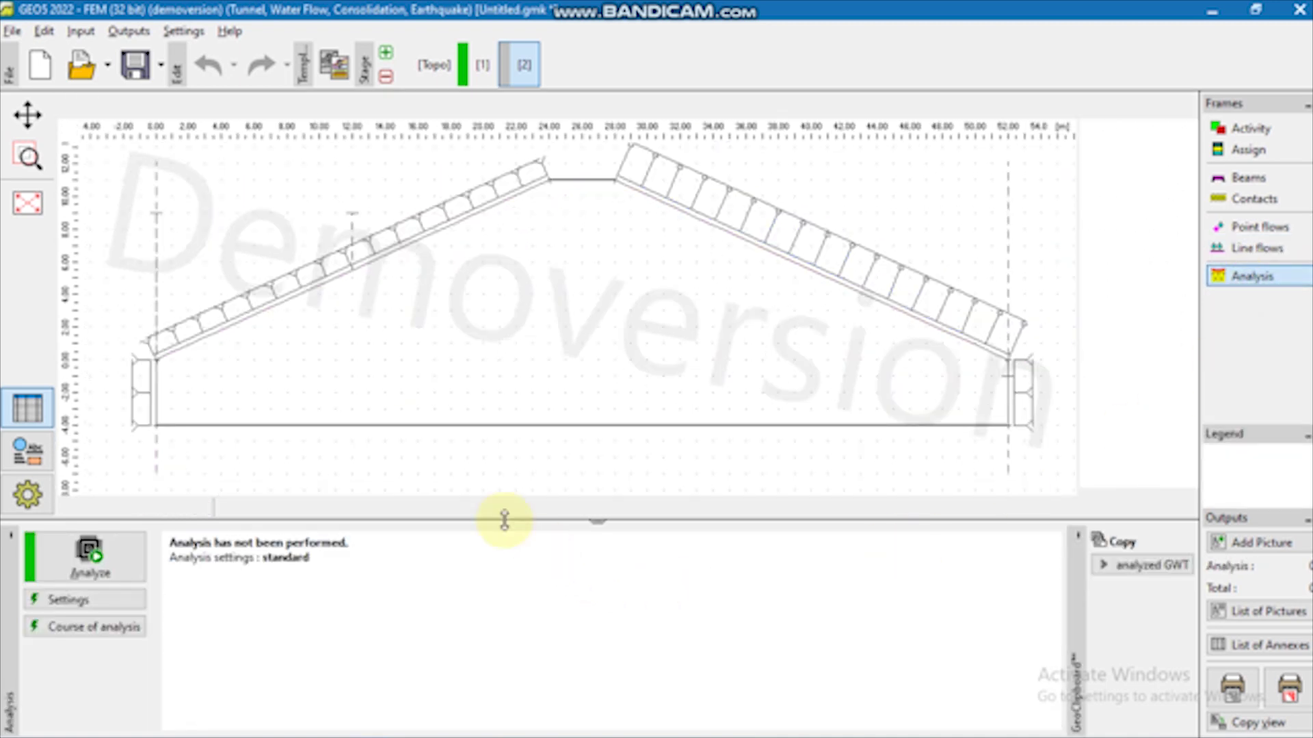
click(61, 568)
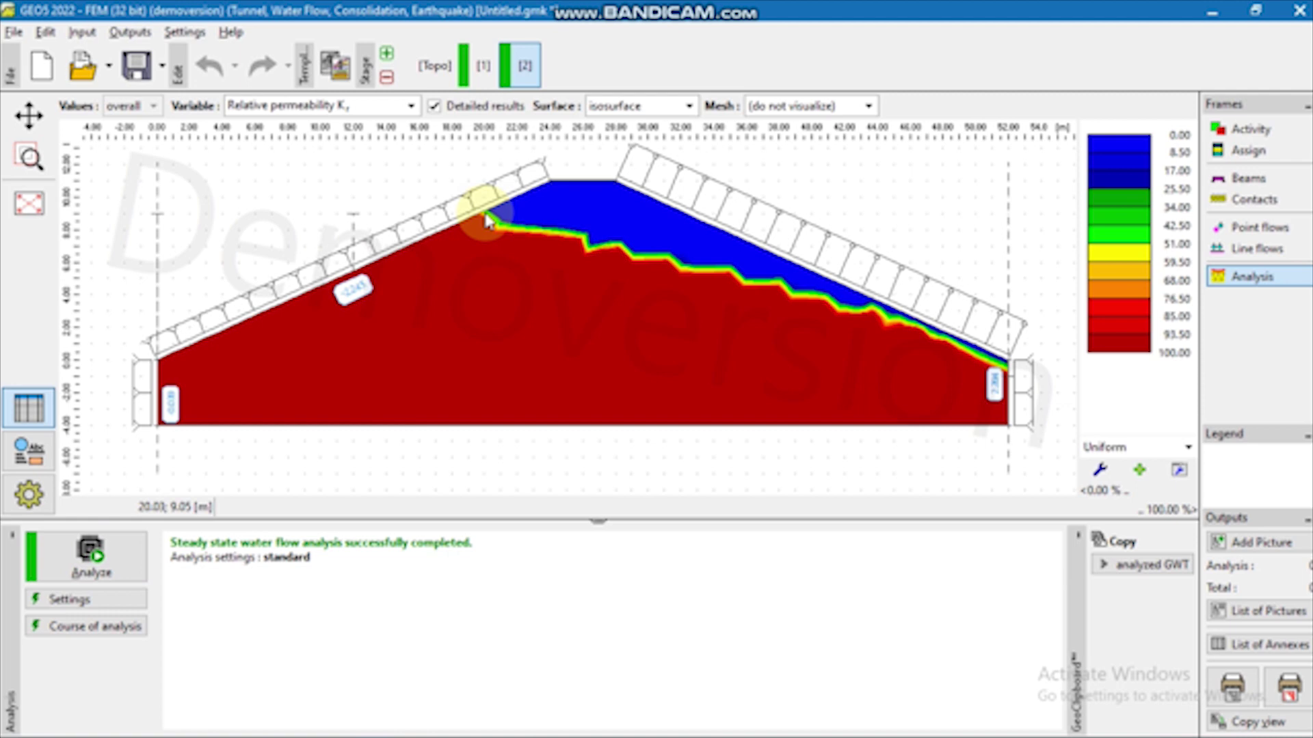
- Examine the stage 2 distributions of water flow velocity in X and Z, degree of saturation, suction, relative permeability and pore pressure
click(254, 106)
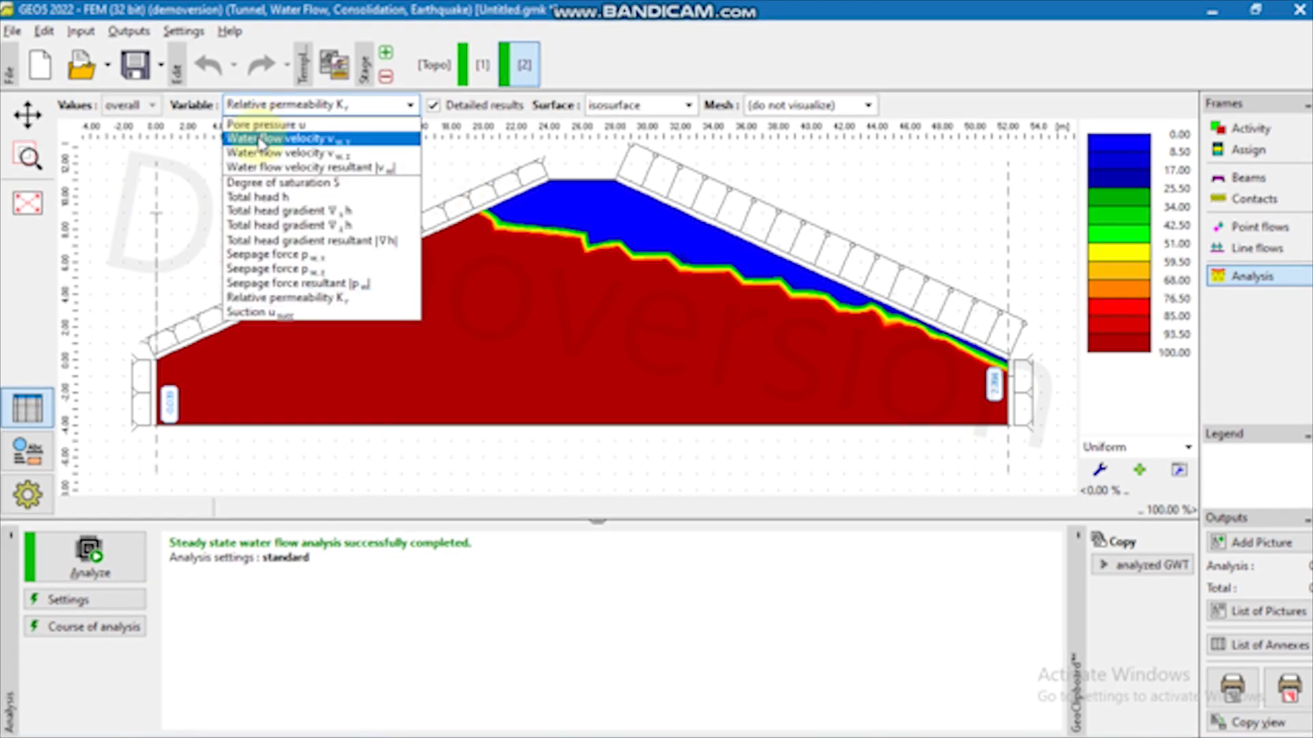
click(259, 139)
click(277, 106)
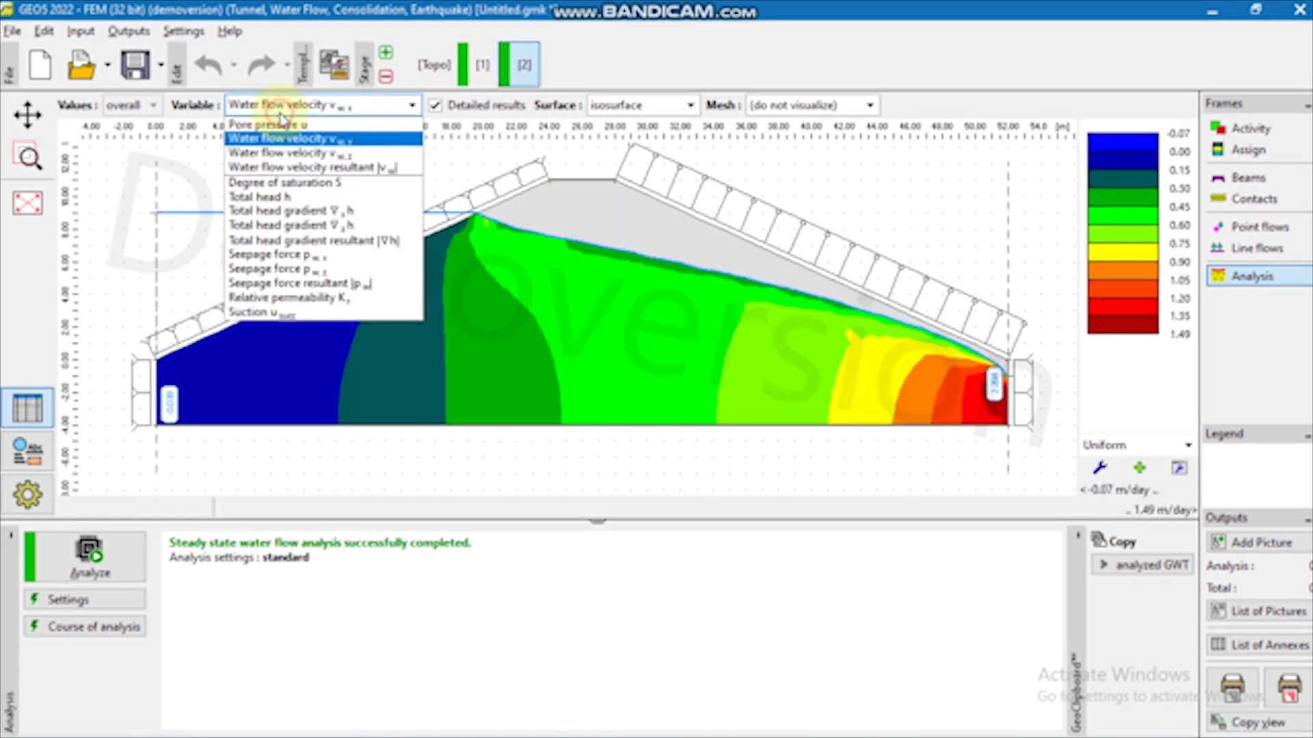
click(285, 154)
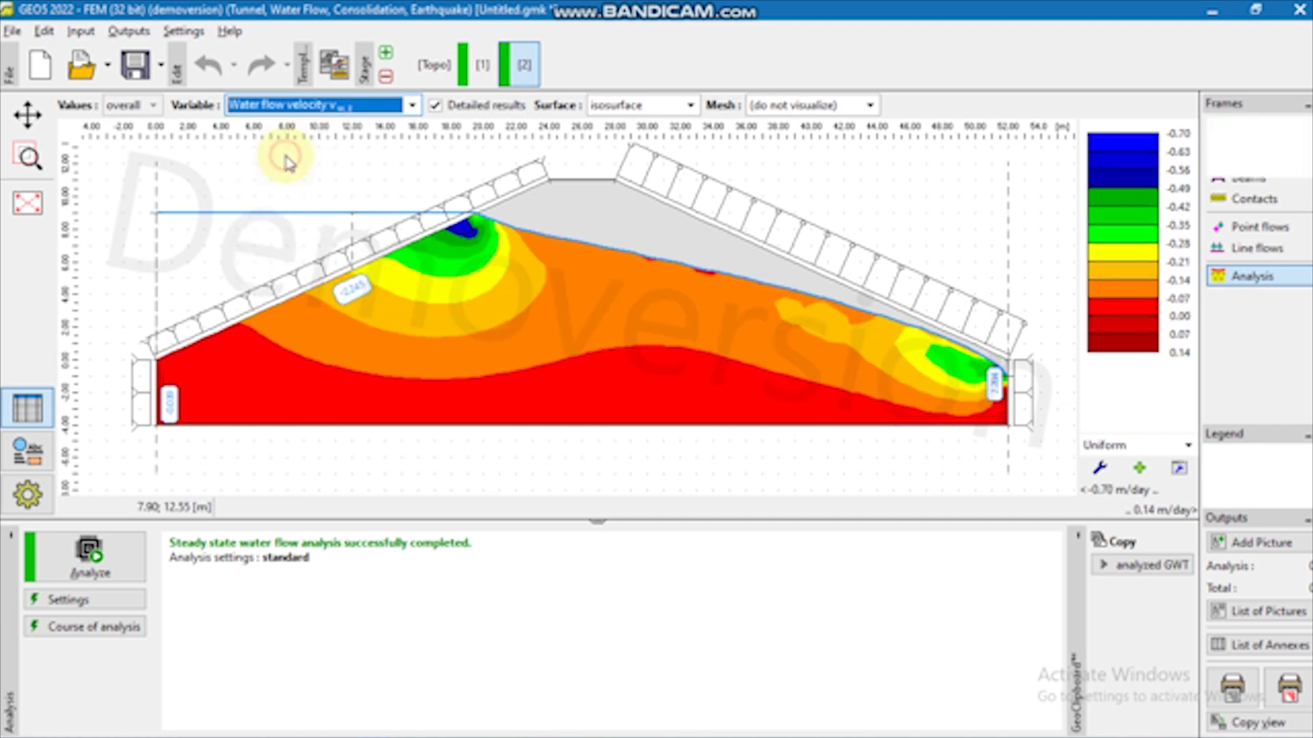
click(297, 108)
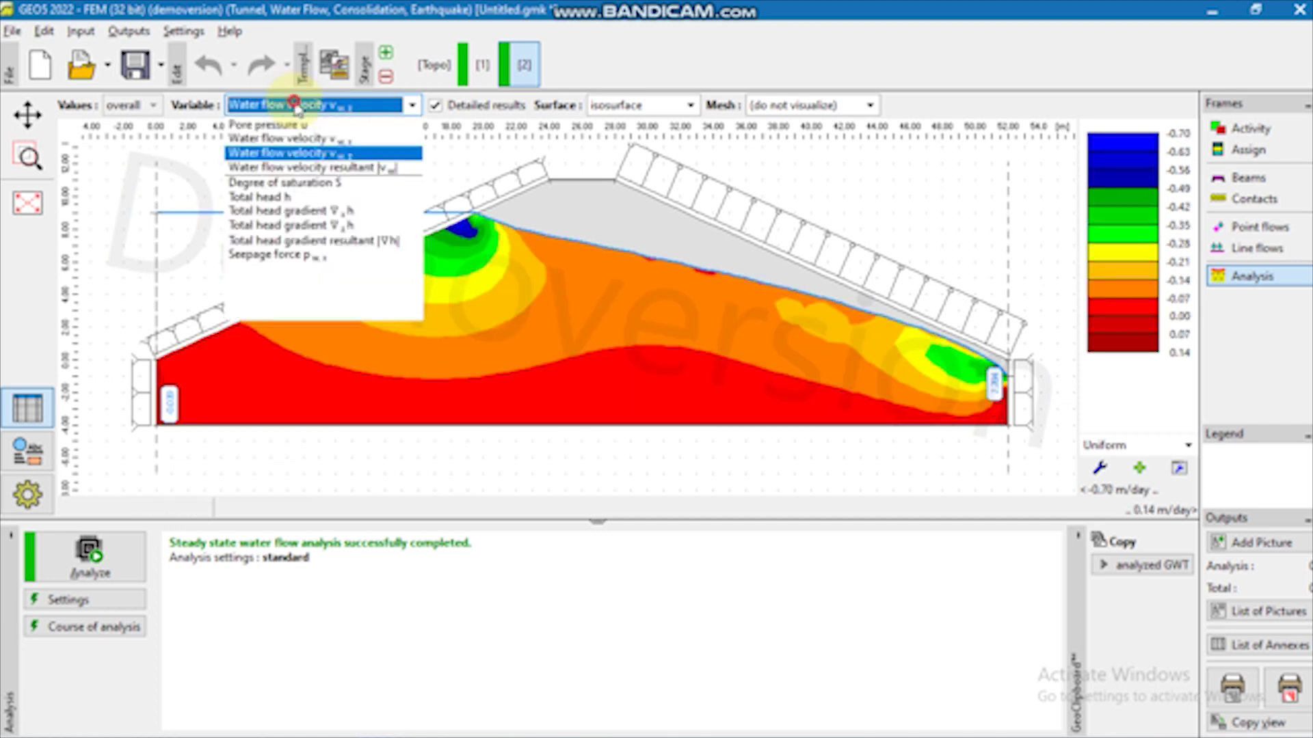
click(312, 184)
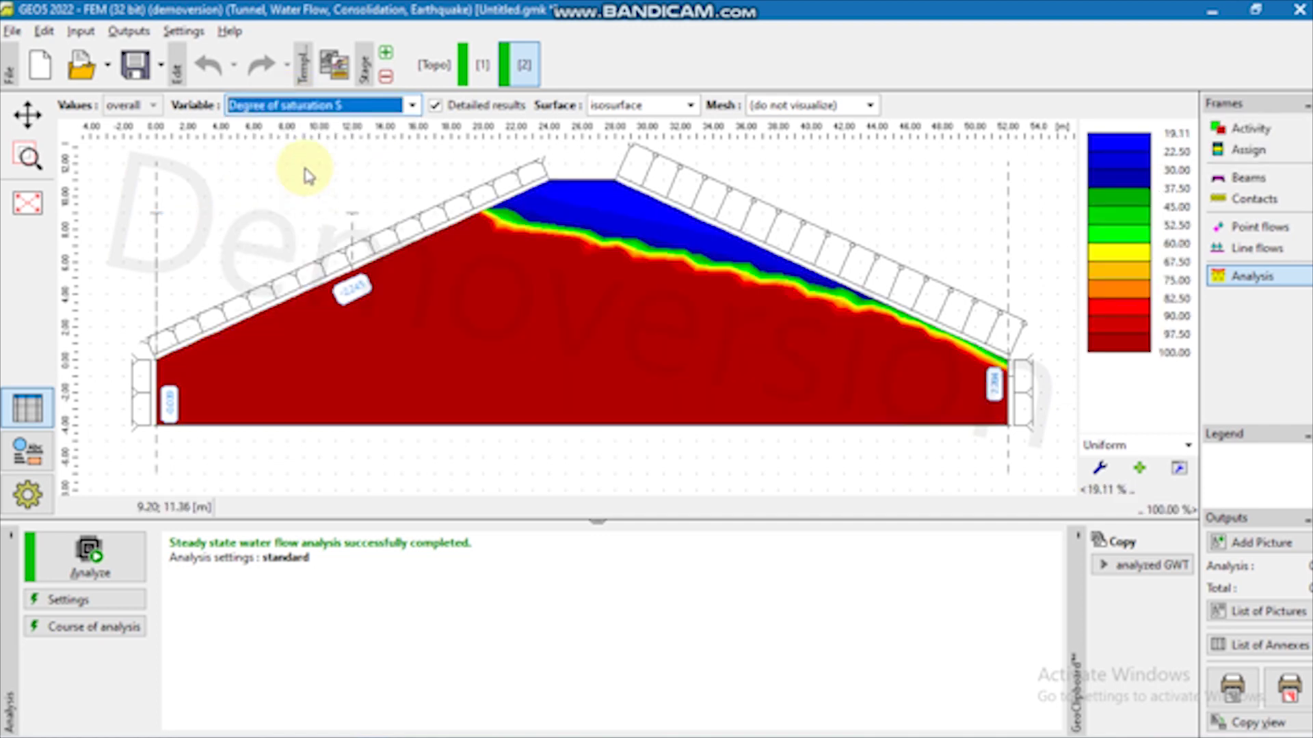
click(315, 106)
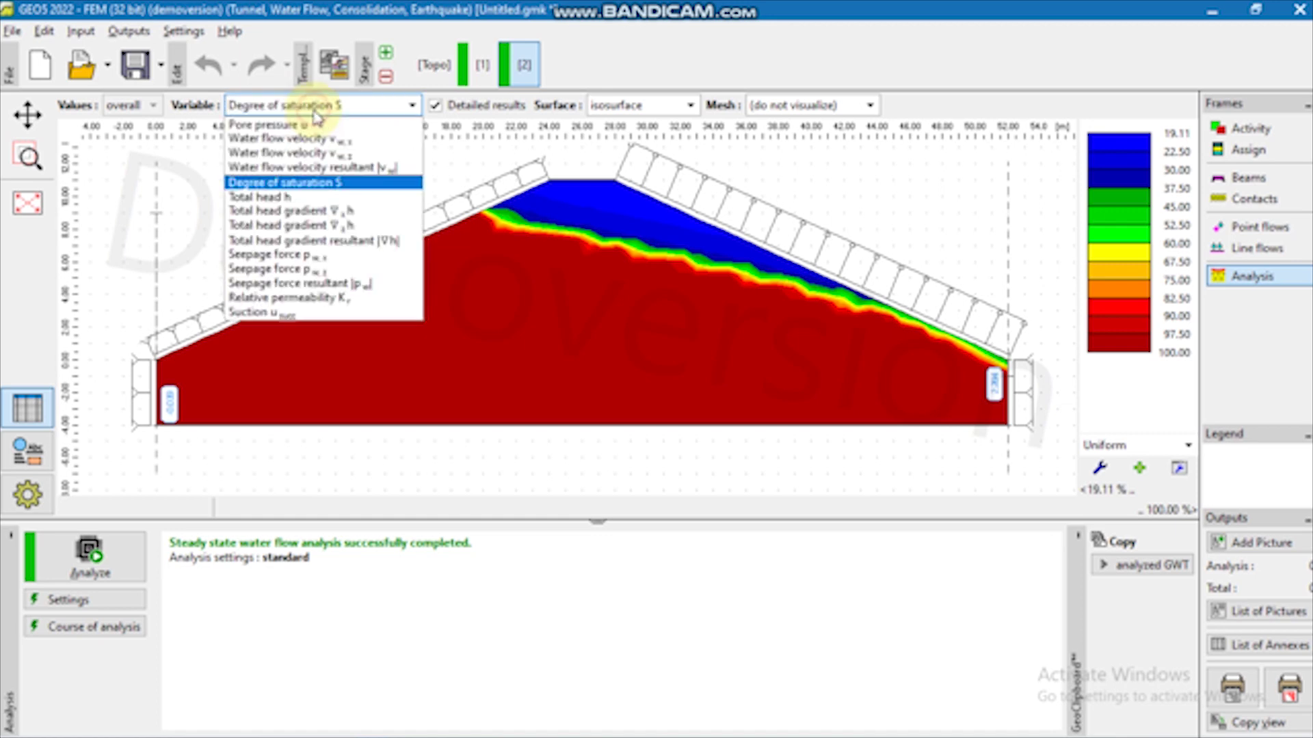
click(279, 311)
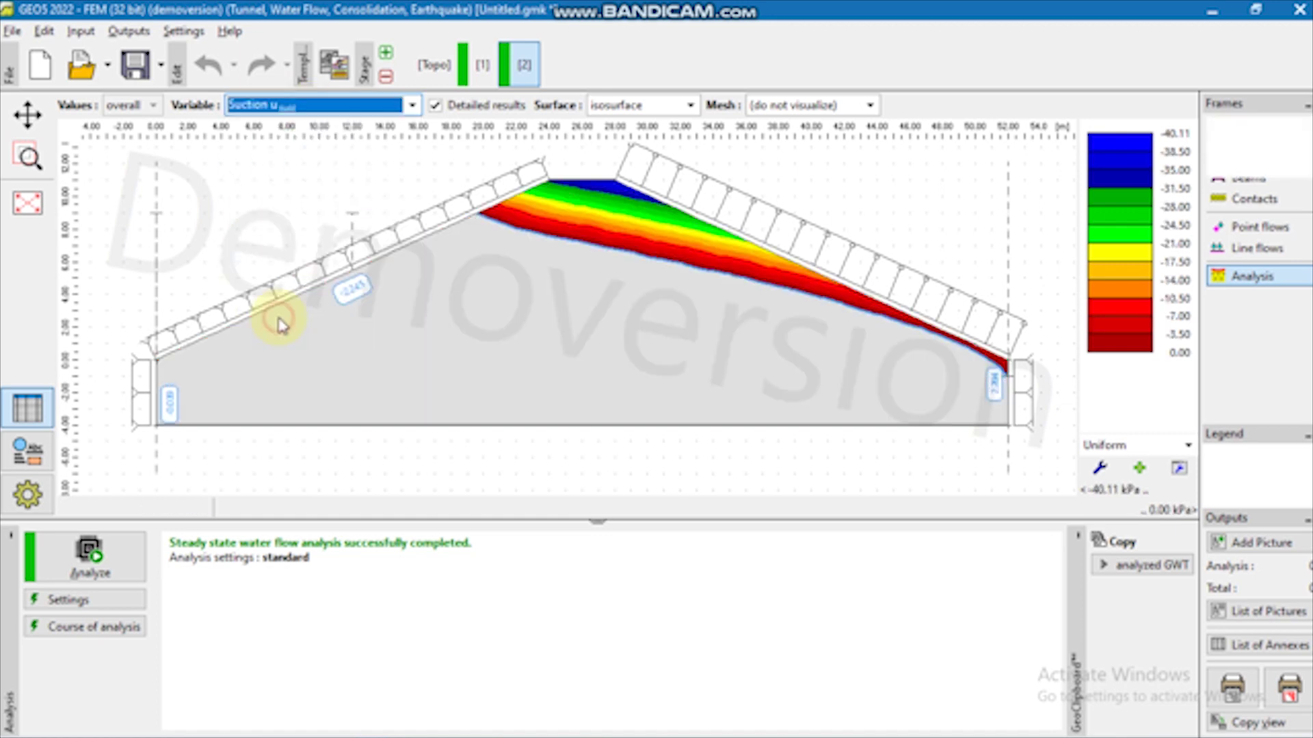
click(314, 109)
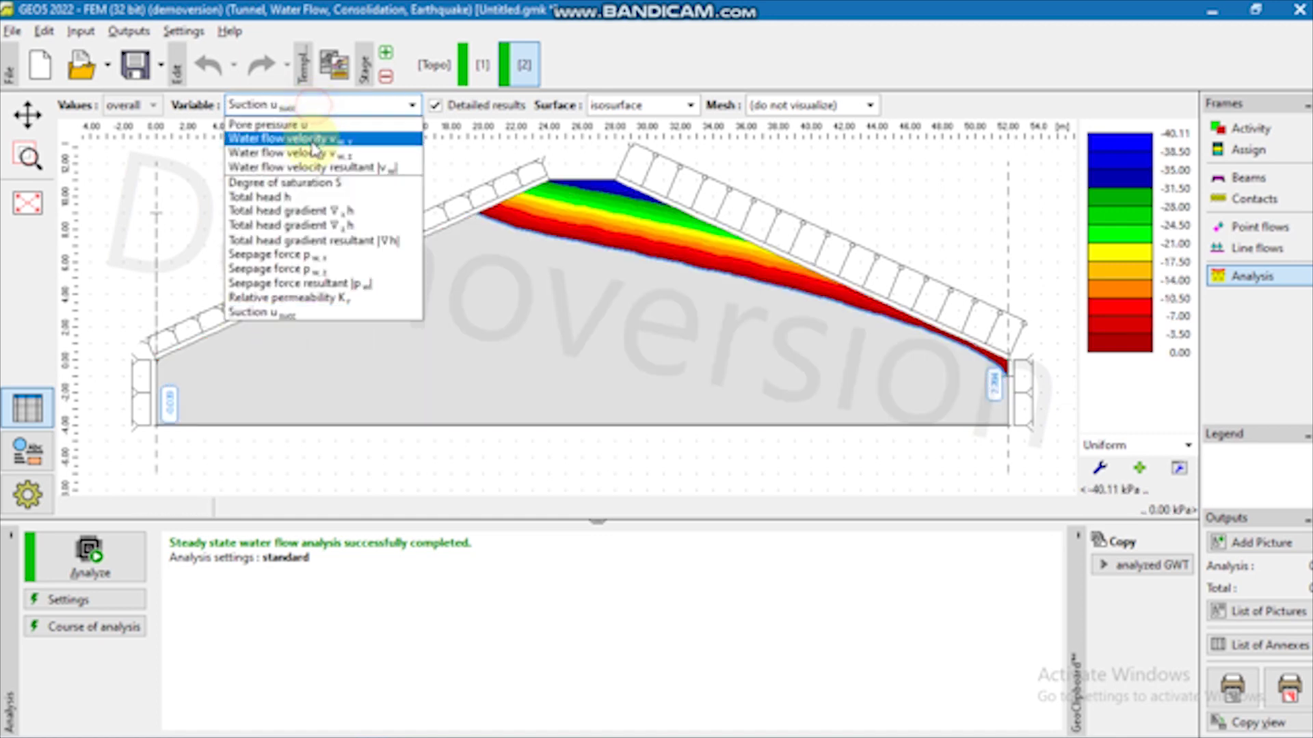
click(319, 296)
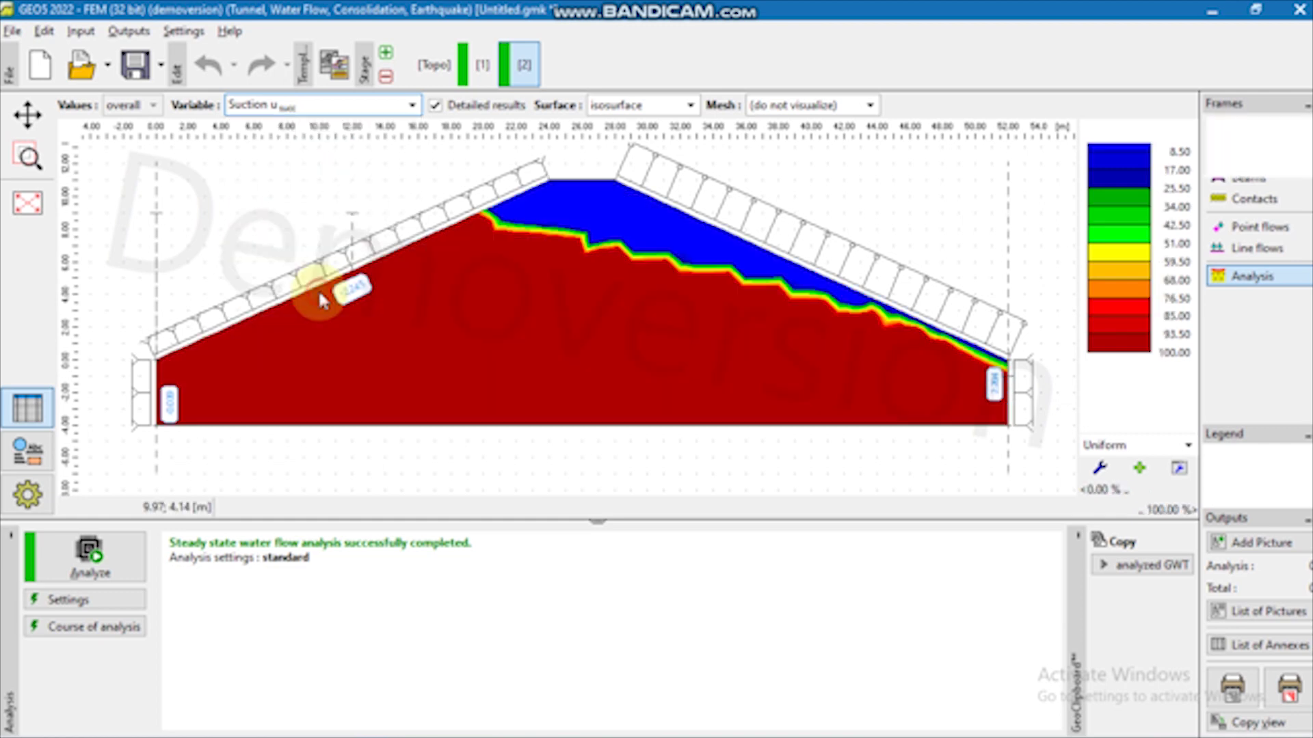
click(404, 116)
click(374, 127)
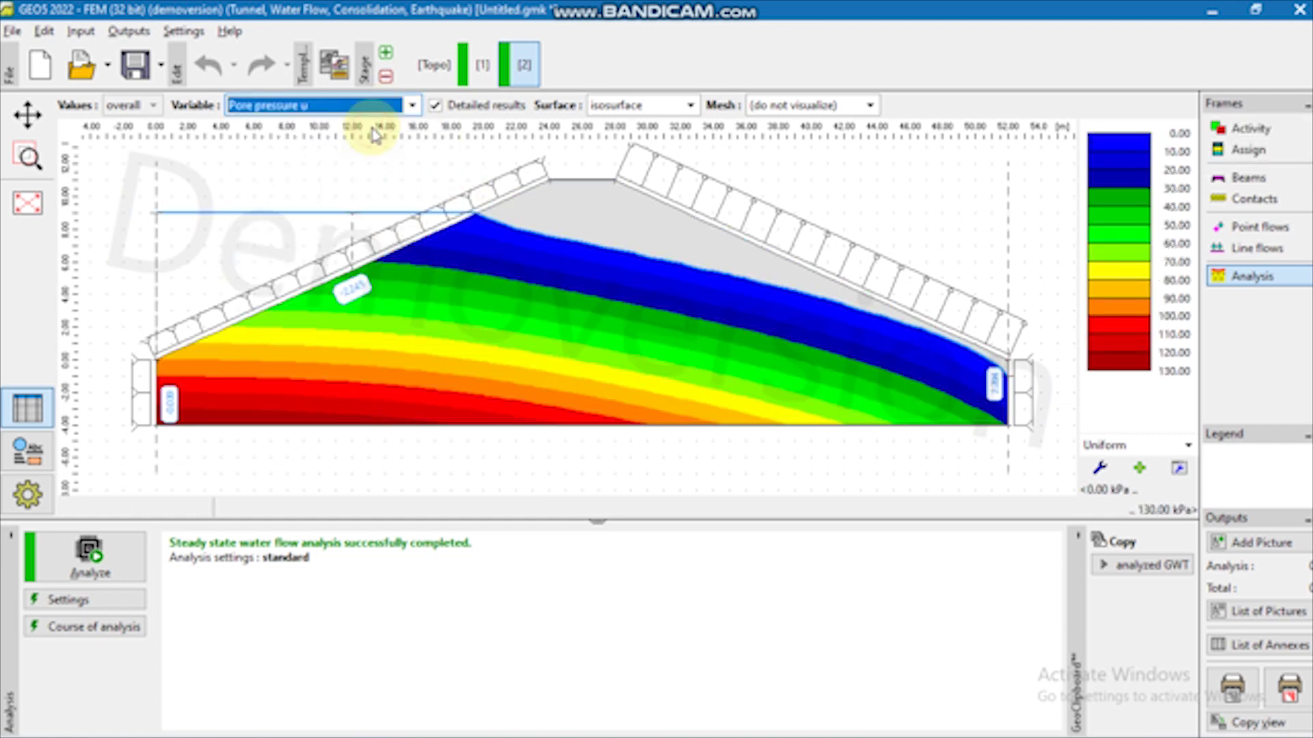
- Add construction stage 3 and change the left vertical edge's pore pressure line flow to a GWT coordinate of 10.8 m
click(388, 55)
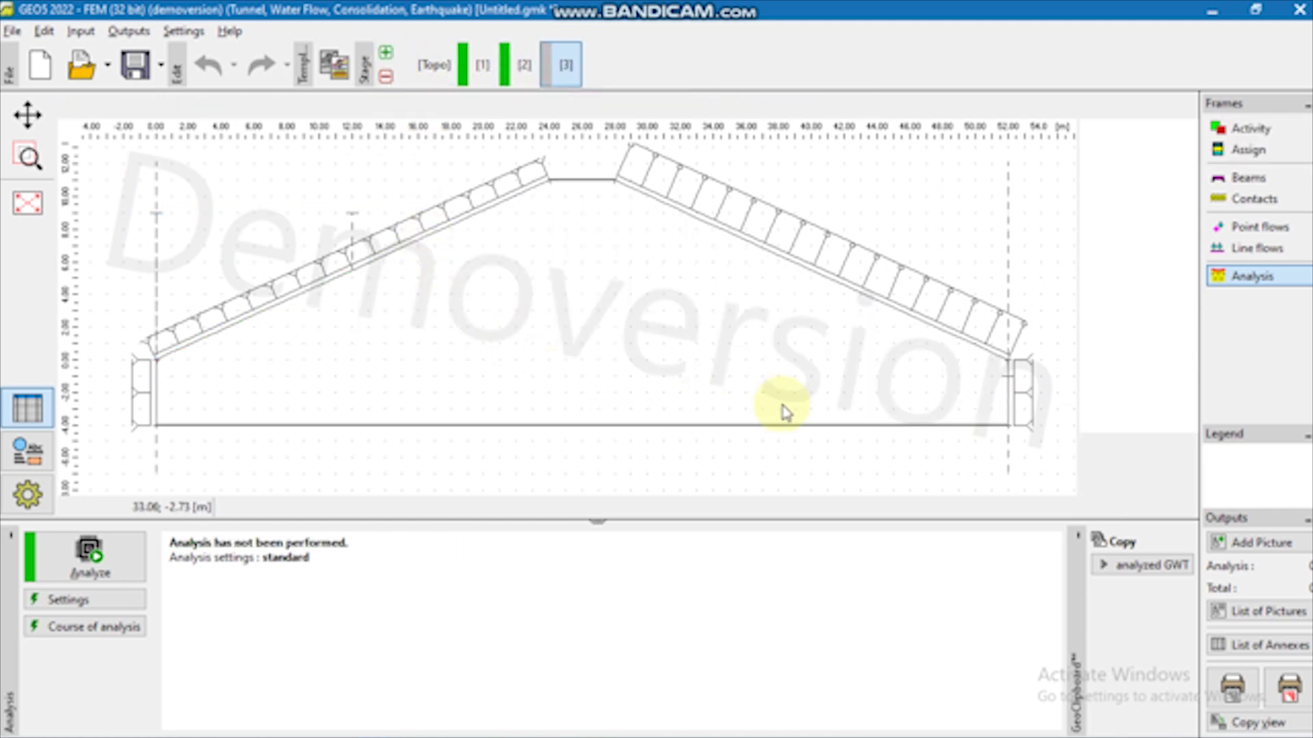
click(1250, 253)
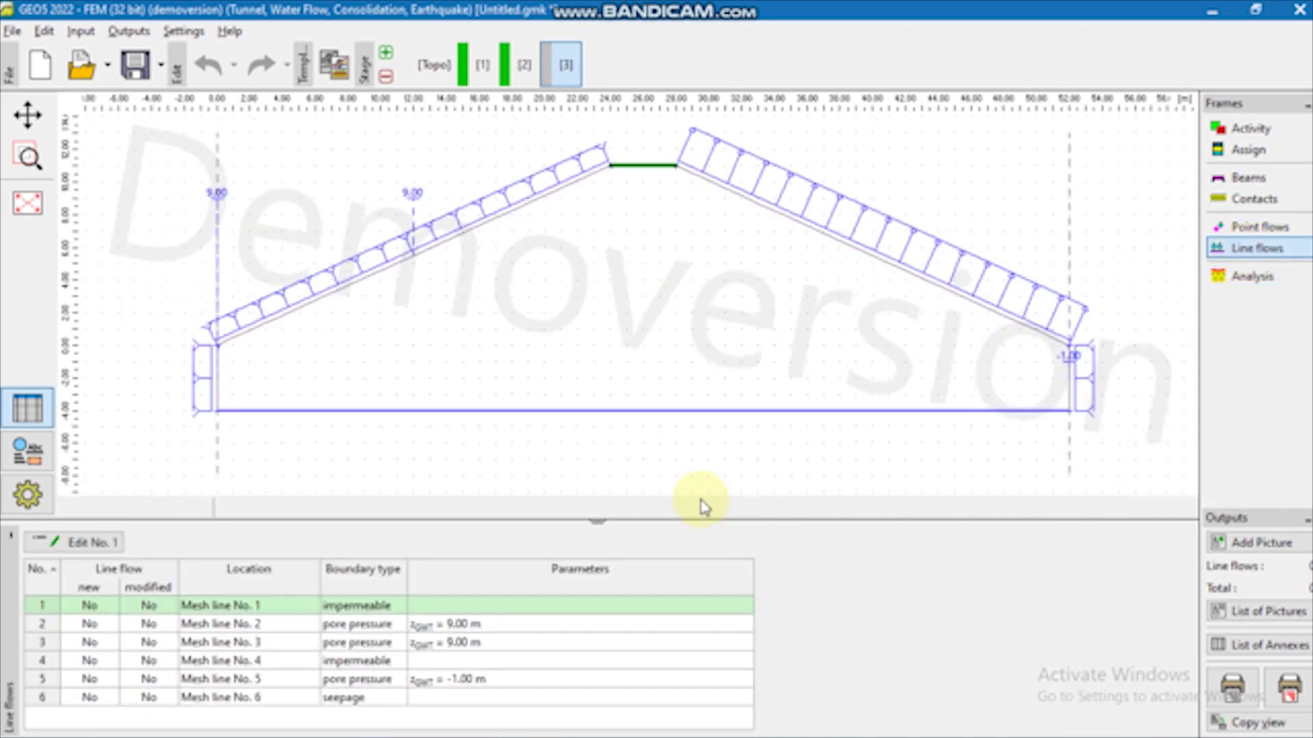
click(207, 380)
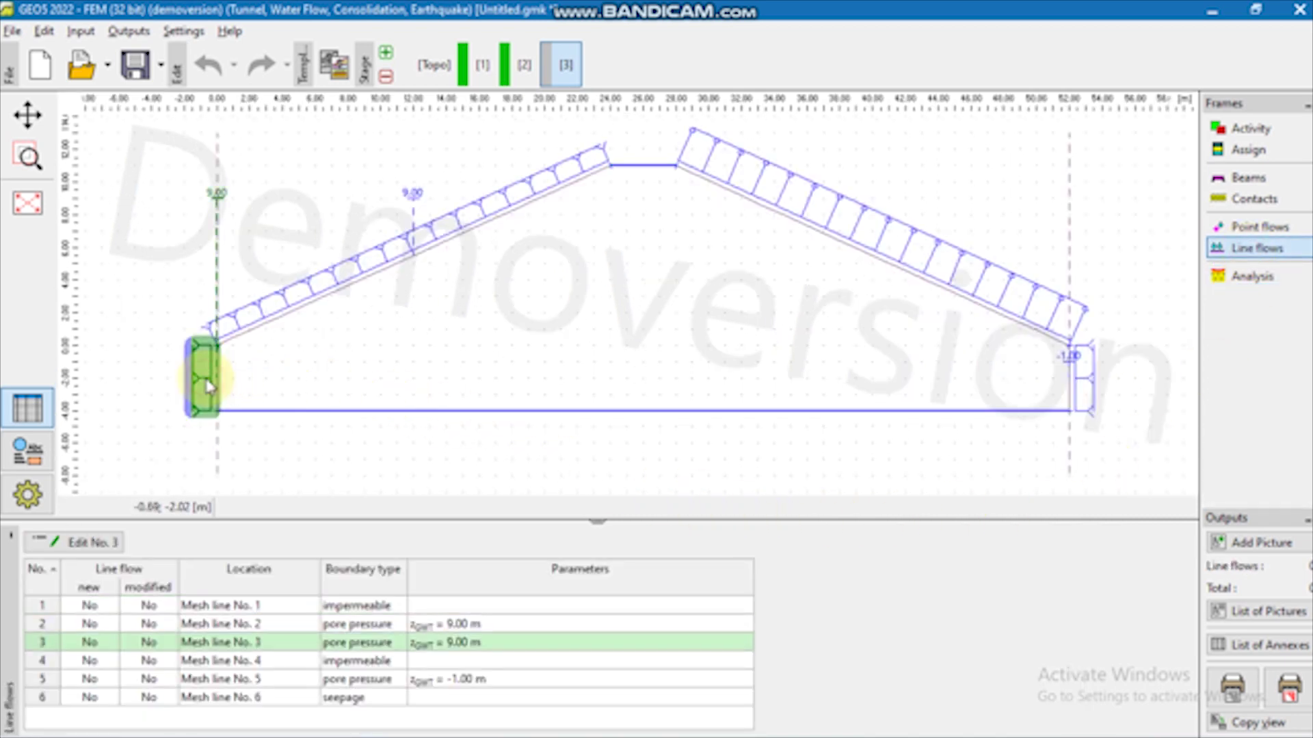
click(206, 386)
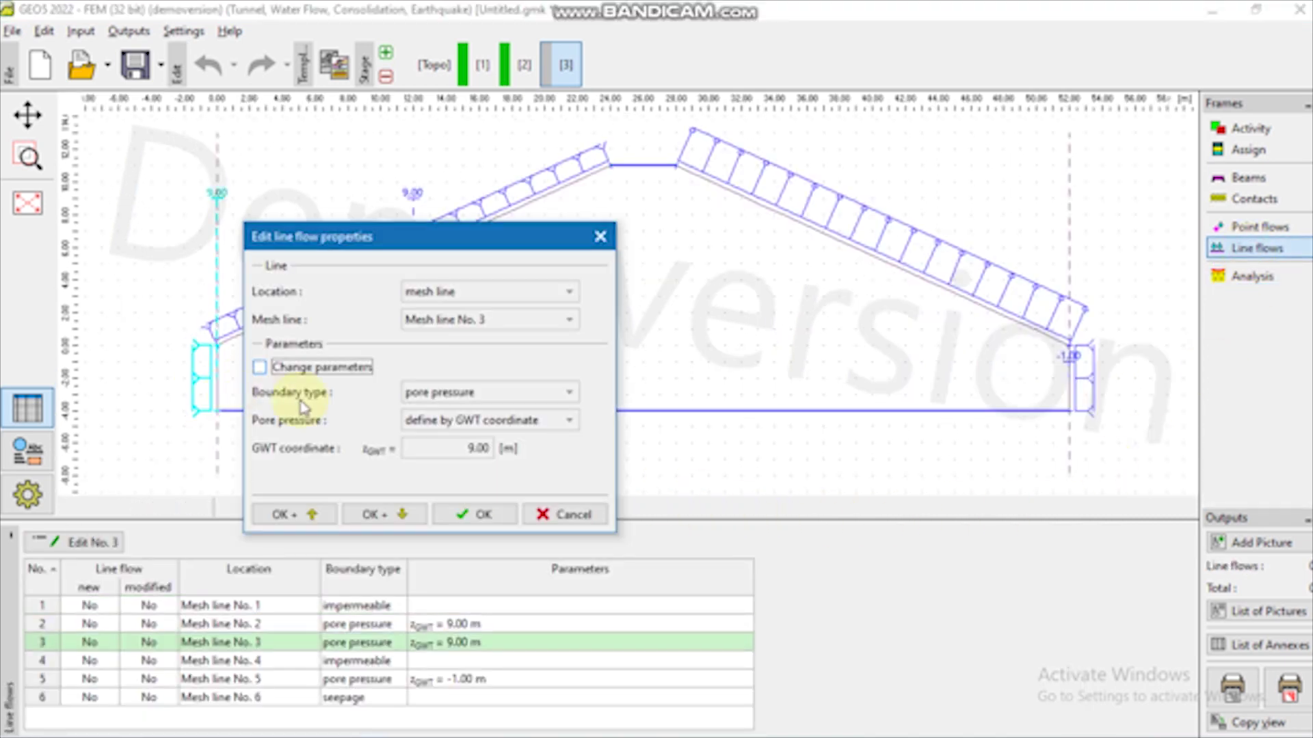
click(259, 369)
click(457, 448)
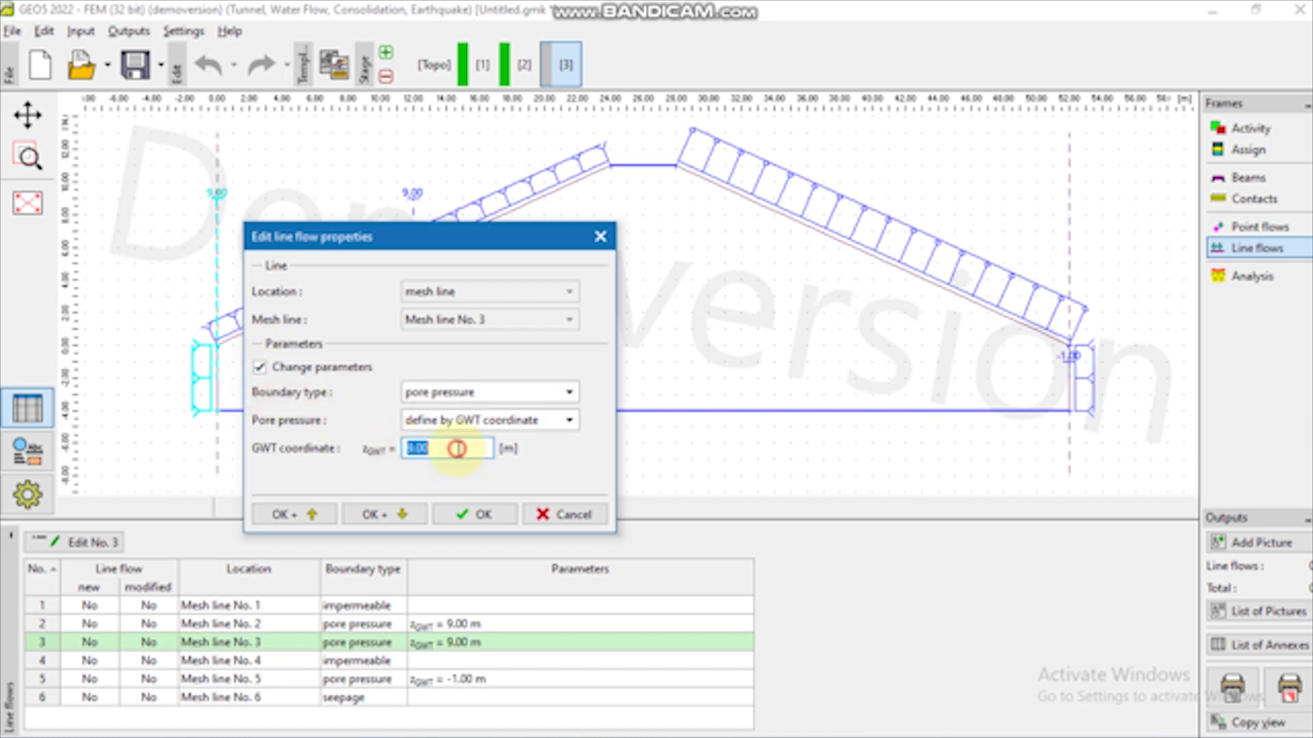
text(10.8)
click(468, 514)
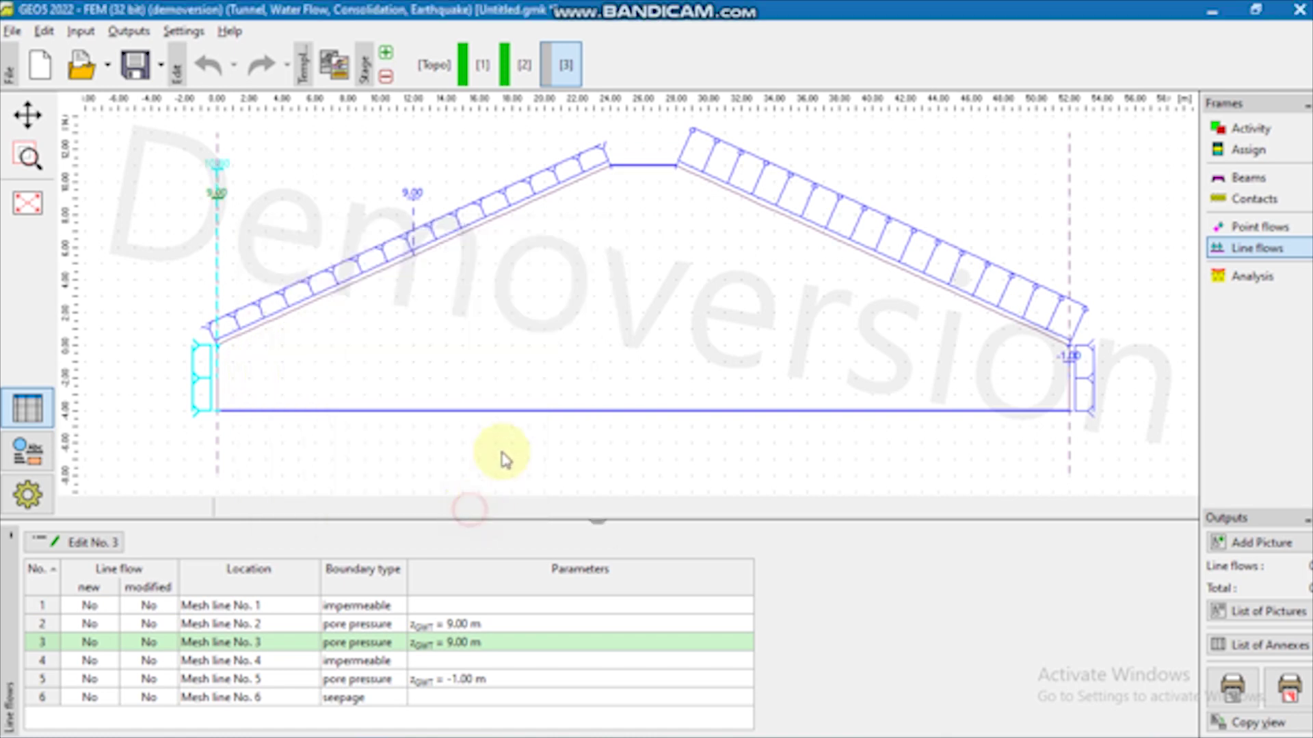
- Set the embankment's left slope line flow to a GWT coordinate of 10.8 m and run the stage 3 steady state analysis
click(405, 237)
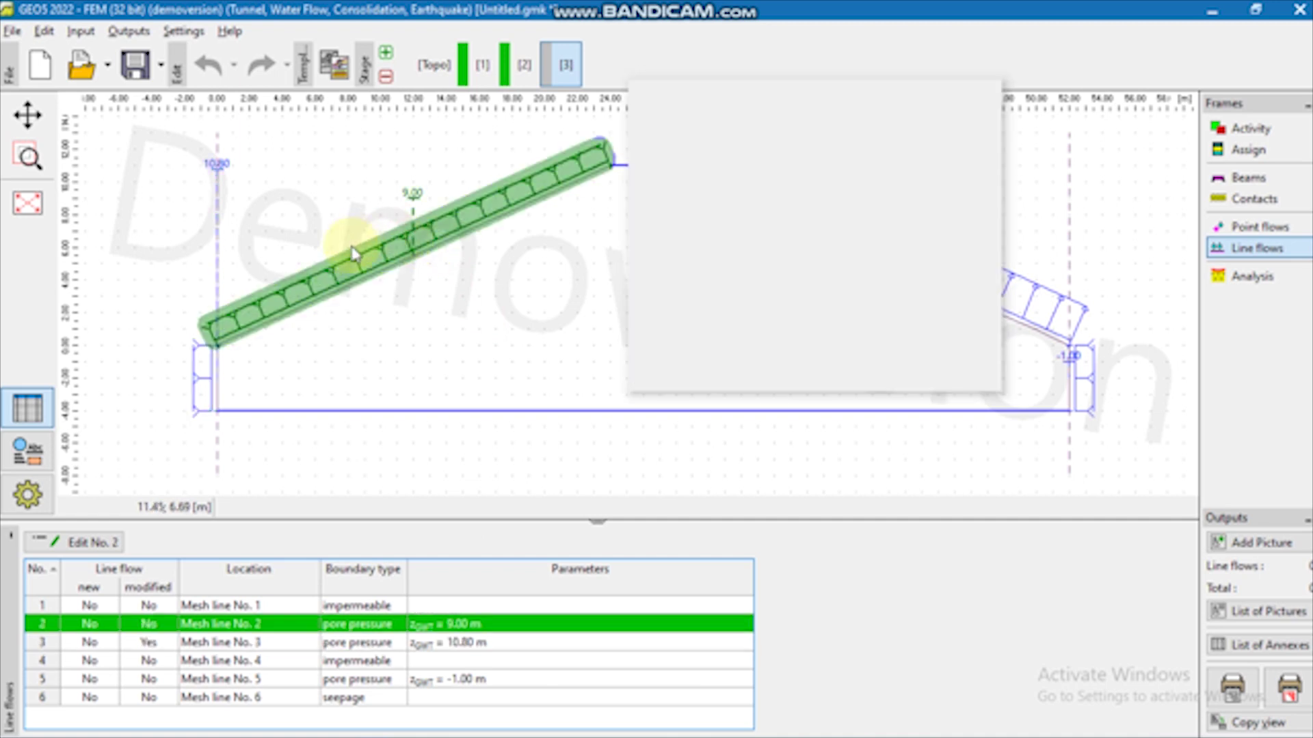
click(705, 233)
click(803, 304)
click(845, 373)
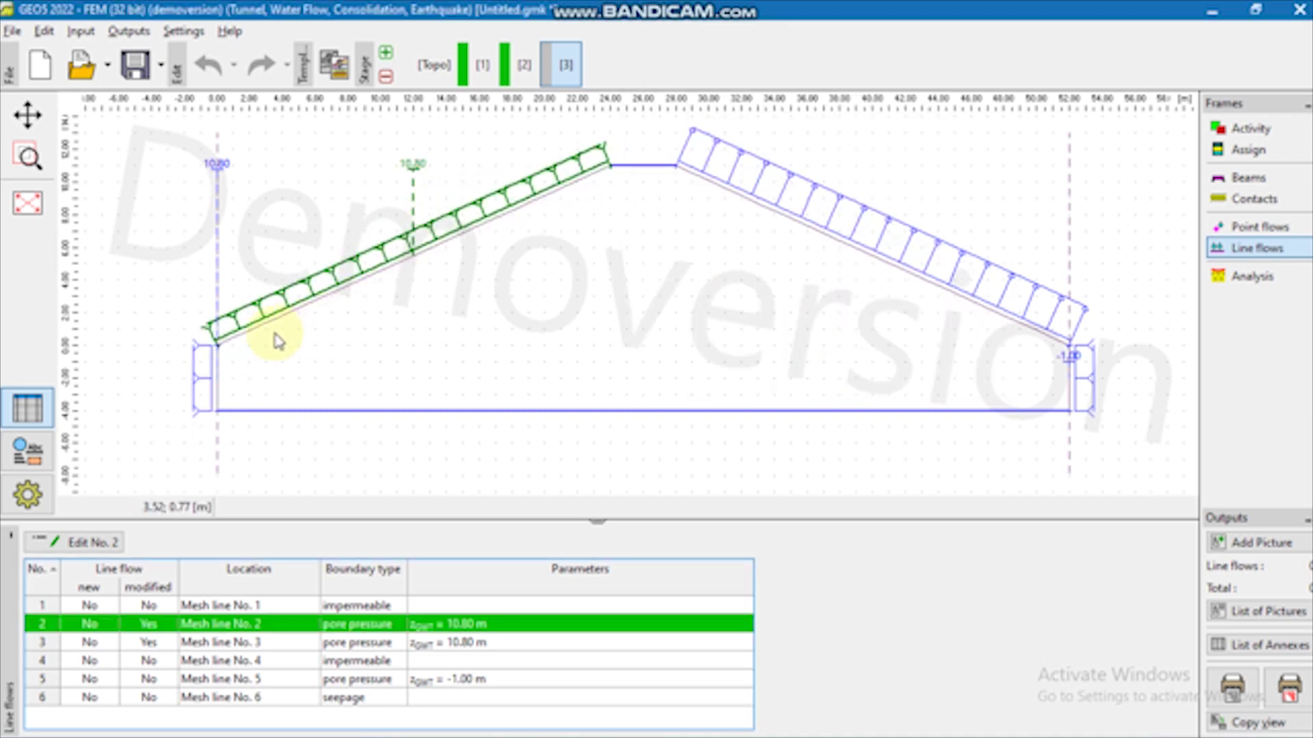
click(1250, 277)
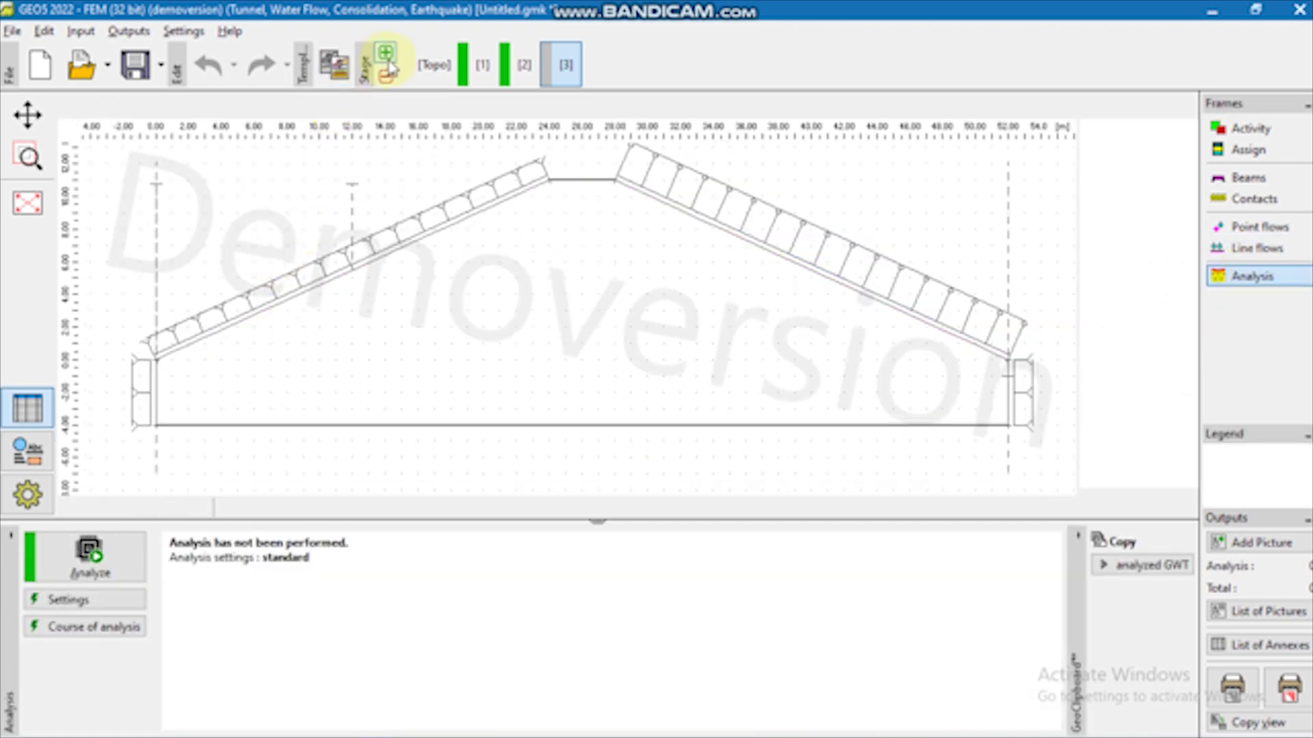
click(102, 574)
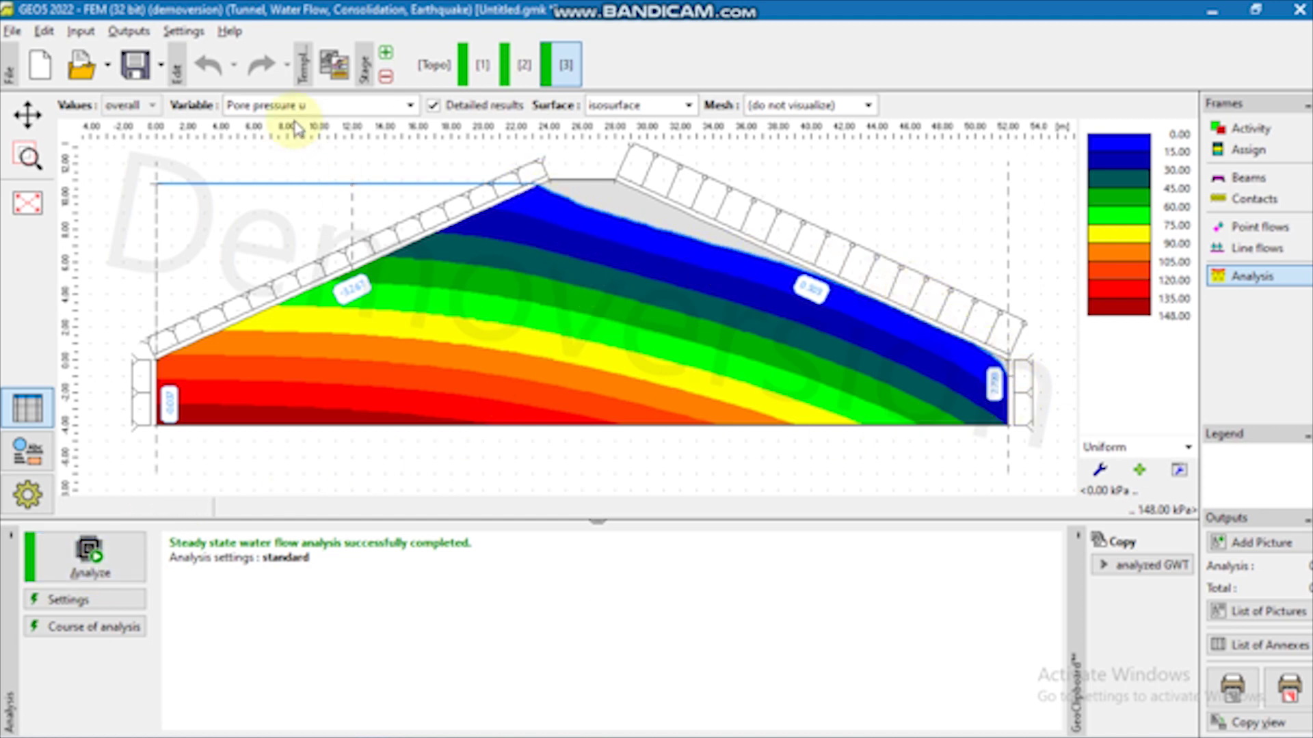
- Examine the stage 3 distributions of water flow velocity in X and Z and relative permeability across the embankment
click(315, 106)
click(312, 137)
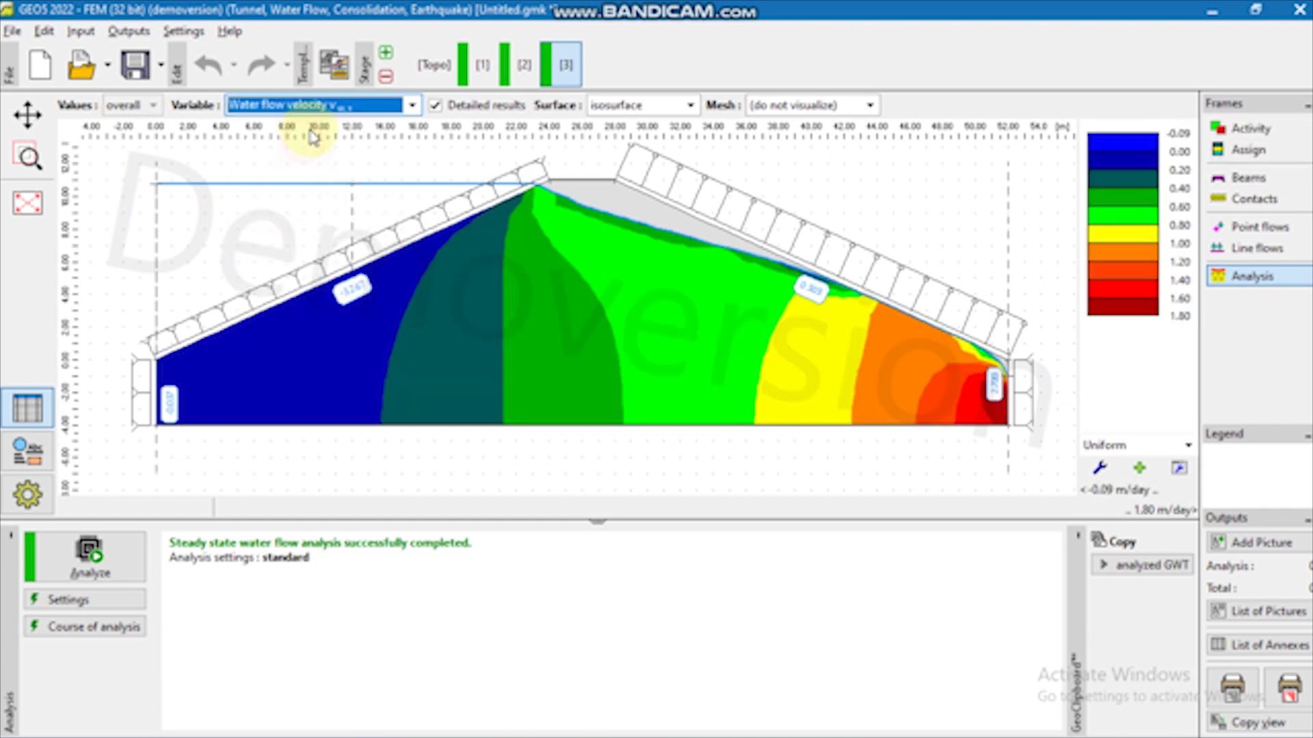
click(330, 110)
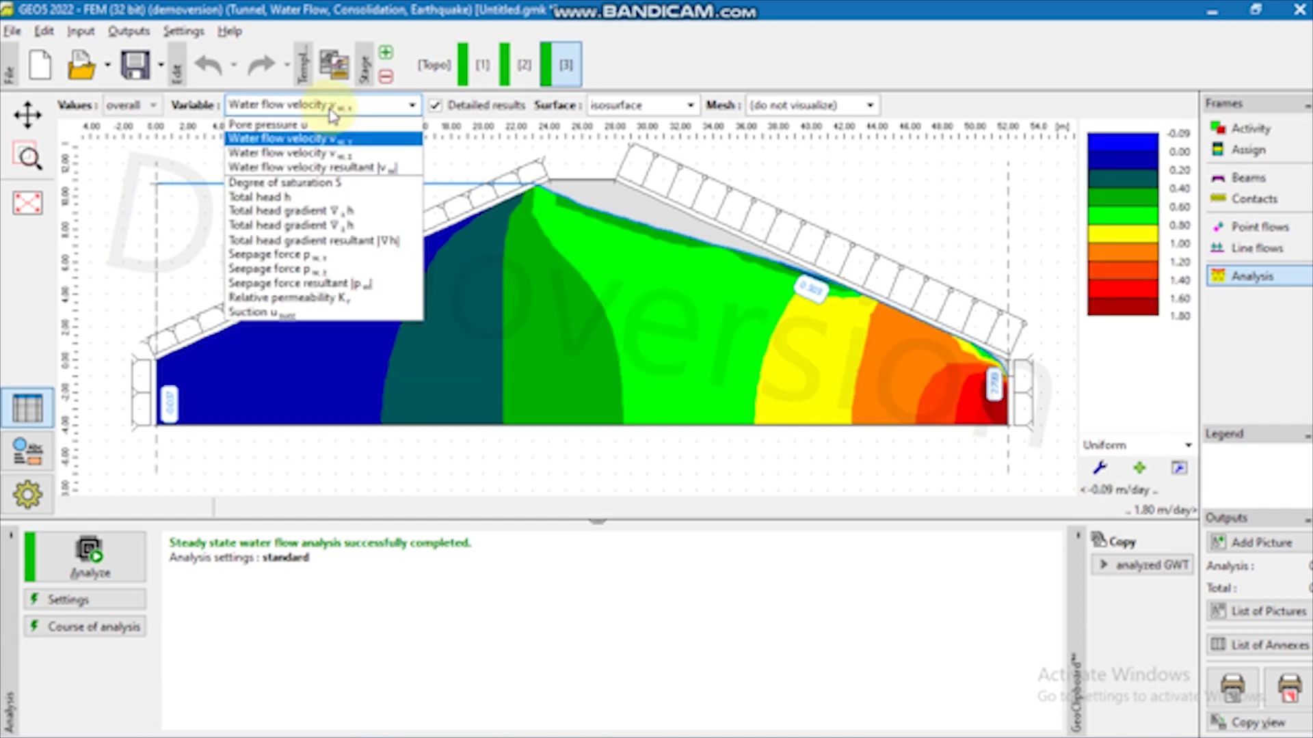
click(337, 152)
click(345, 108)
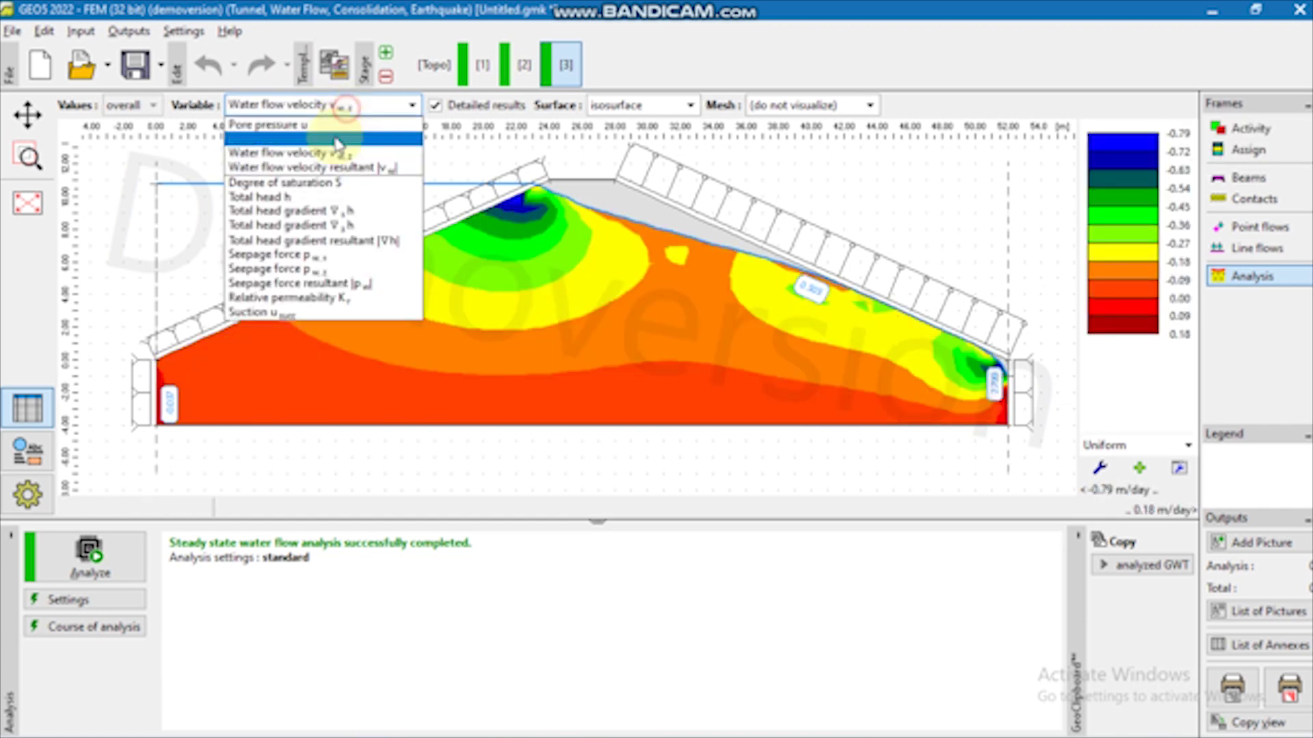
click(311, 297)
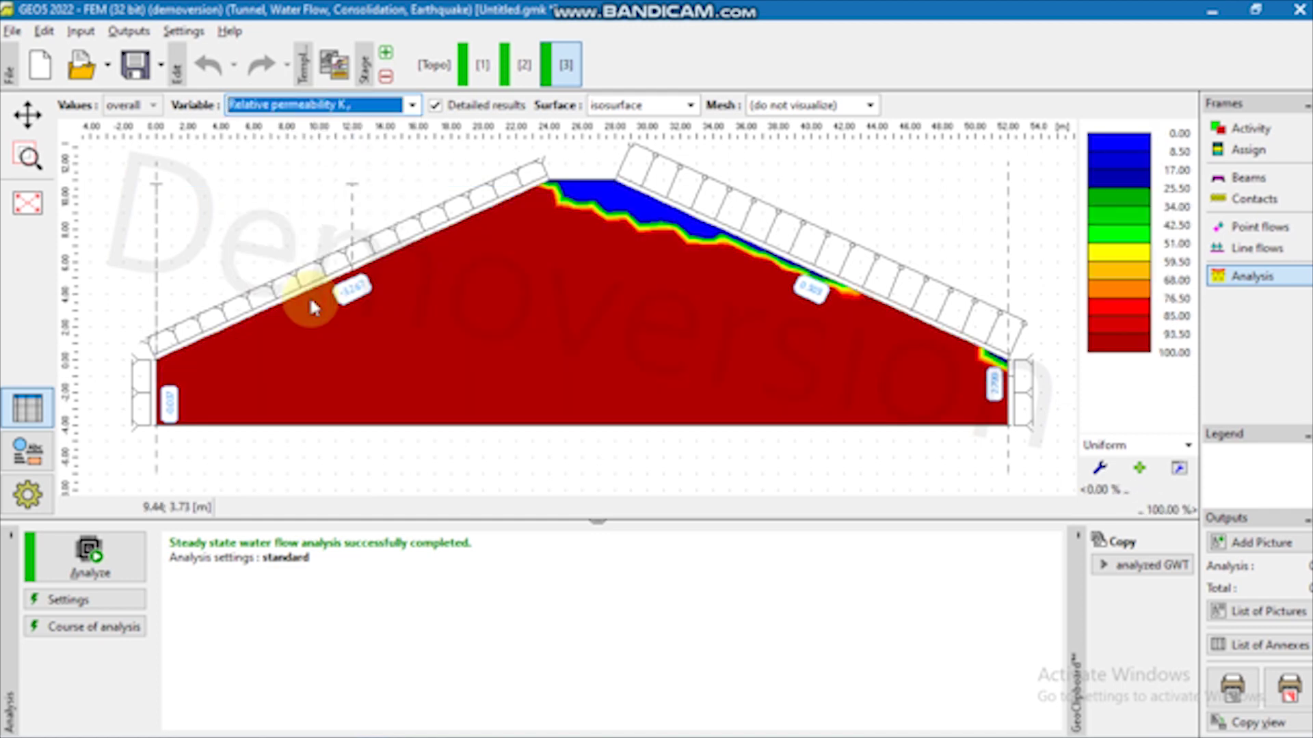
- Display the stage 3 pore pressure distribution and add construction stage 4
click(335, 105)
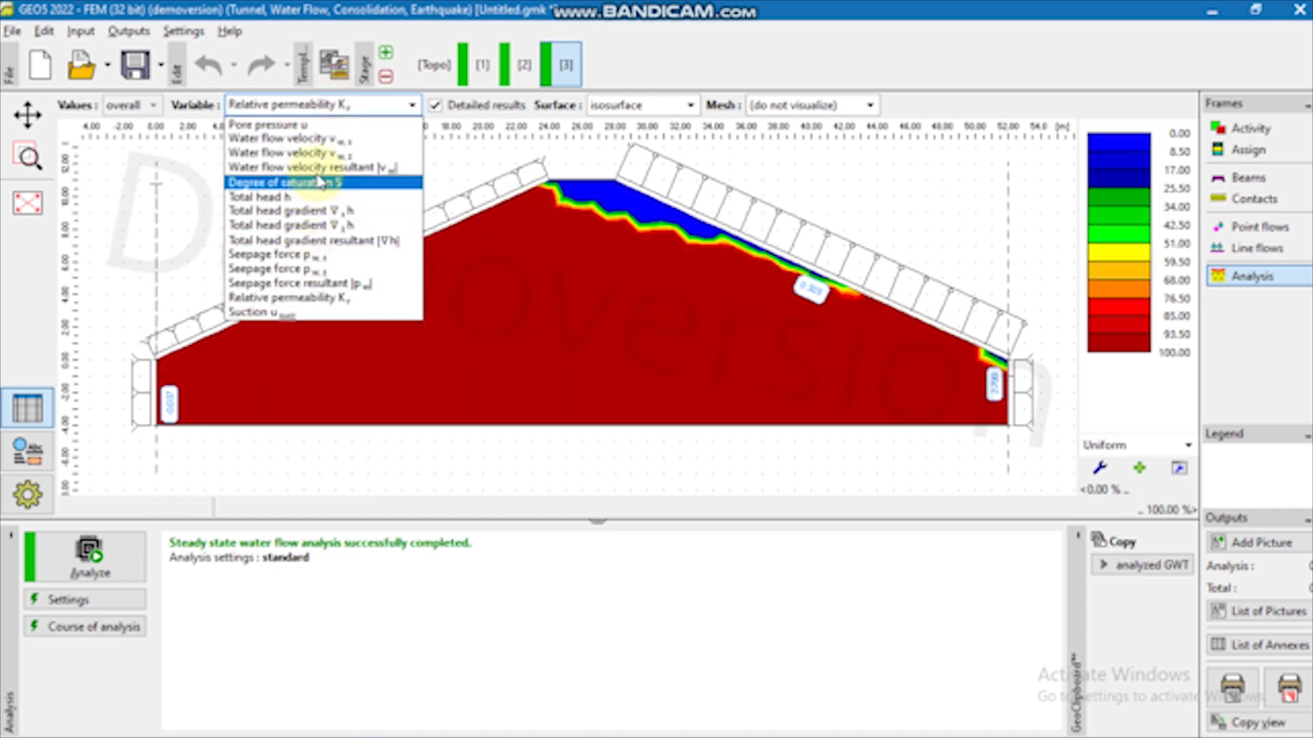
click(318, 126)
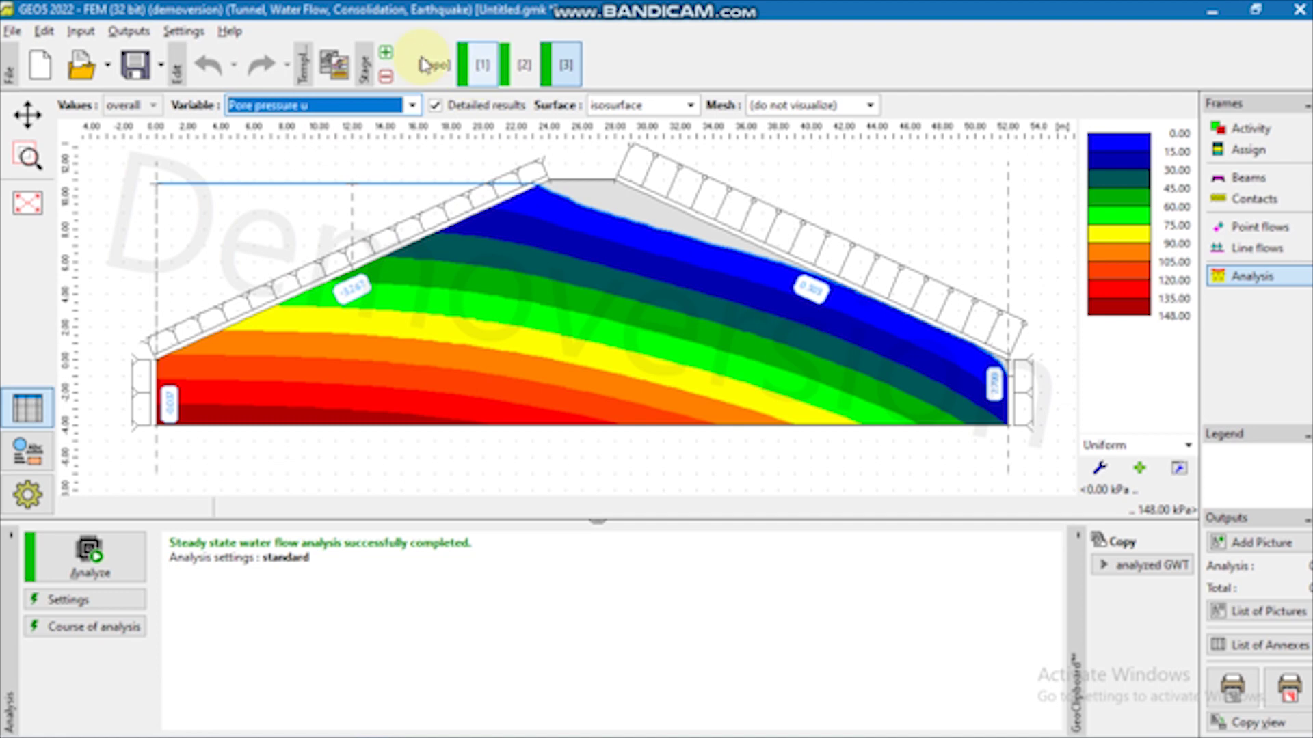
click(385, 52)
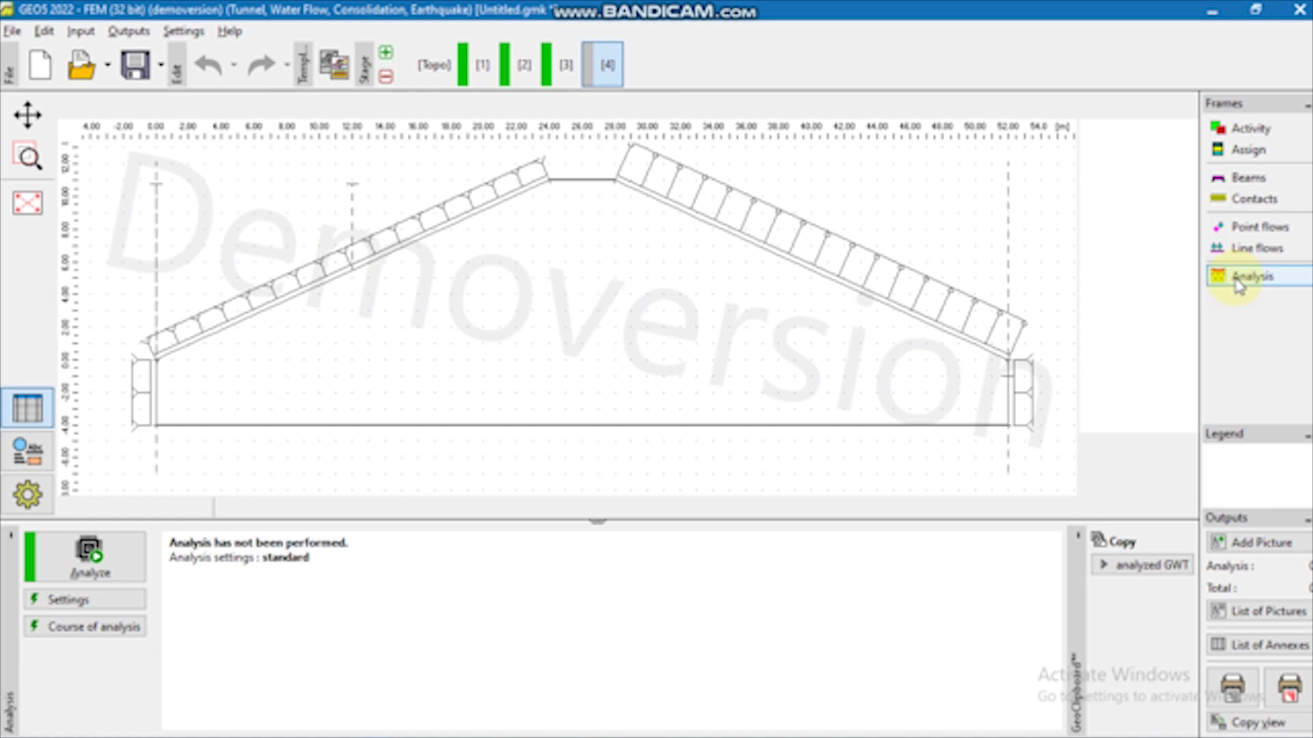
- Add a free point at x 48 m, z 0 m in the topology and regenerate the mesh with a 1.00 m edge length
click(422, 78)
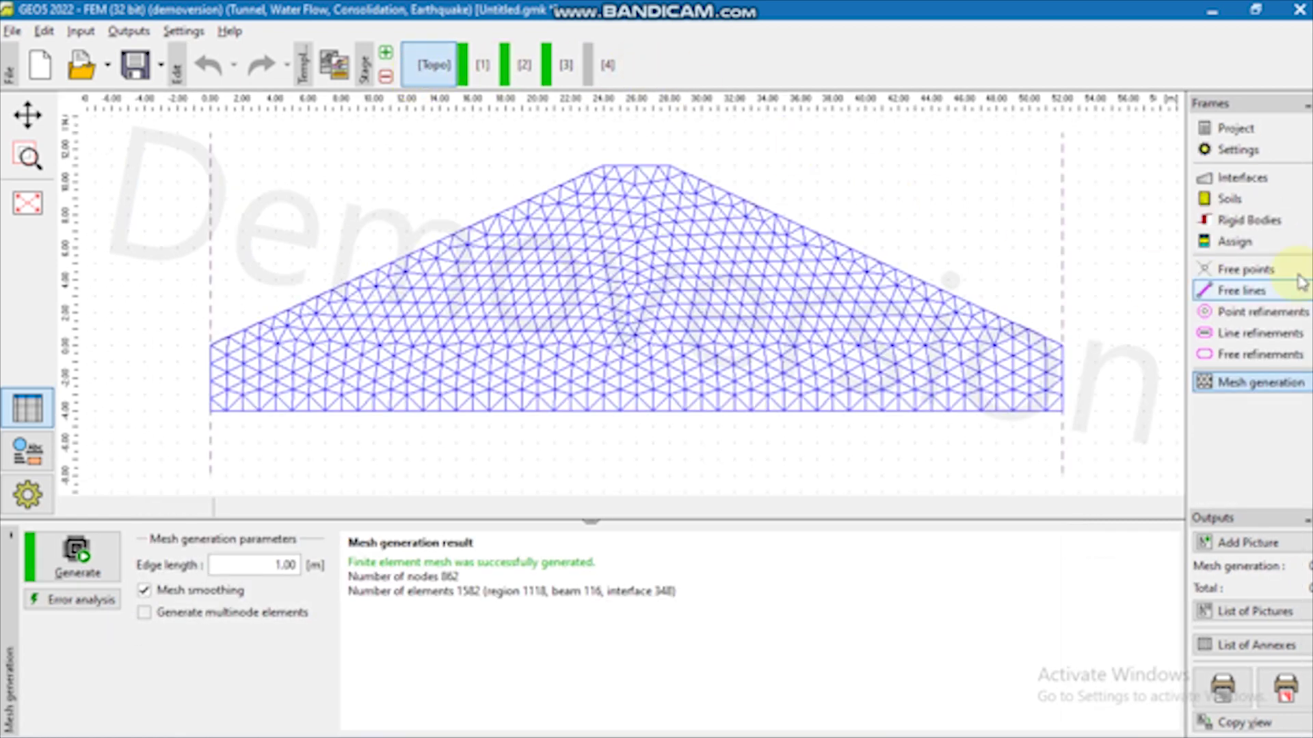
click(1239, 274)
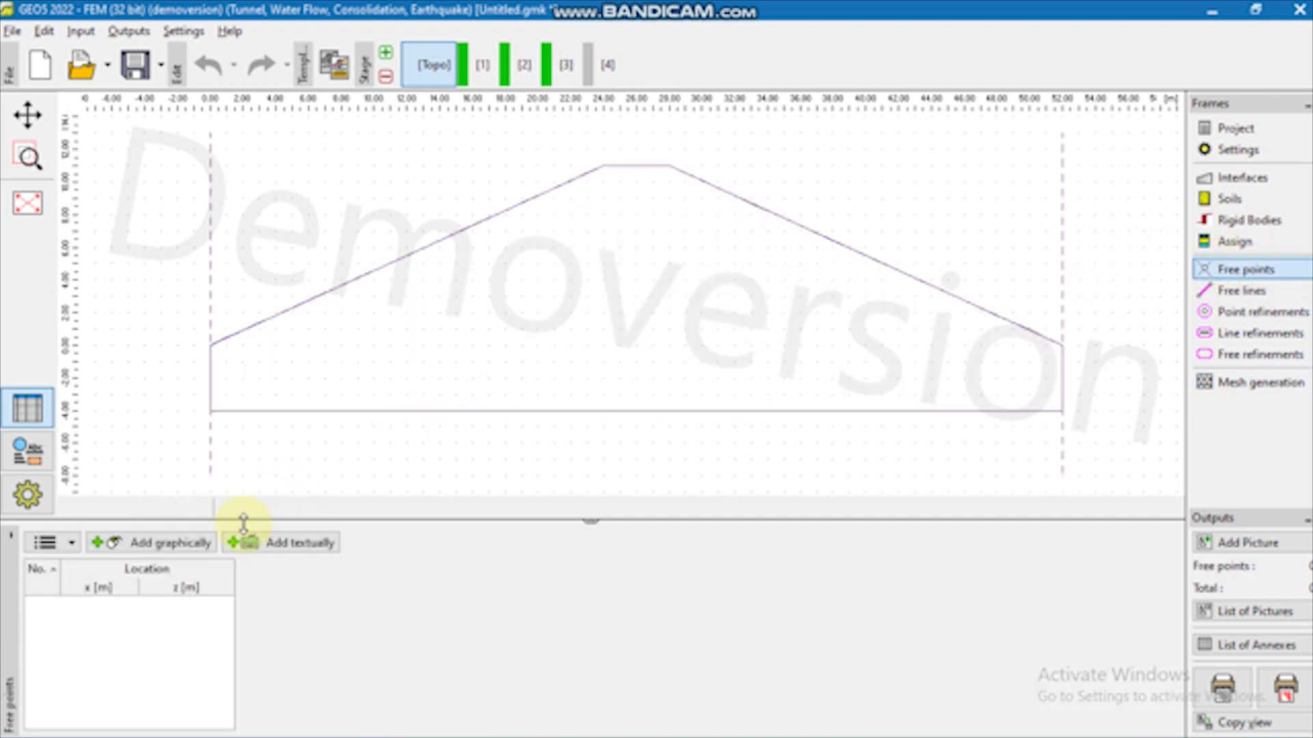
click(186, 545)
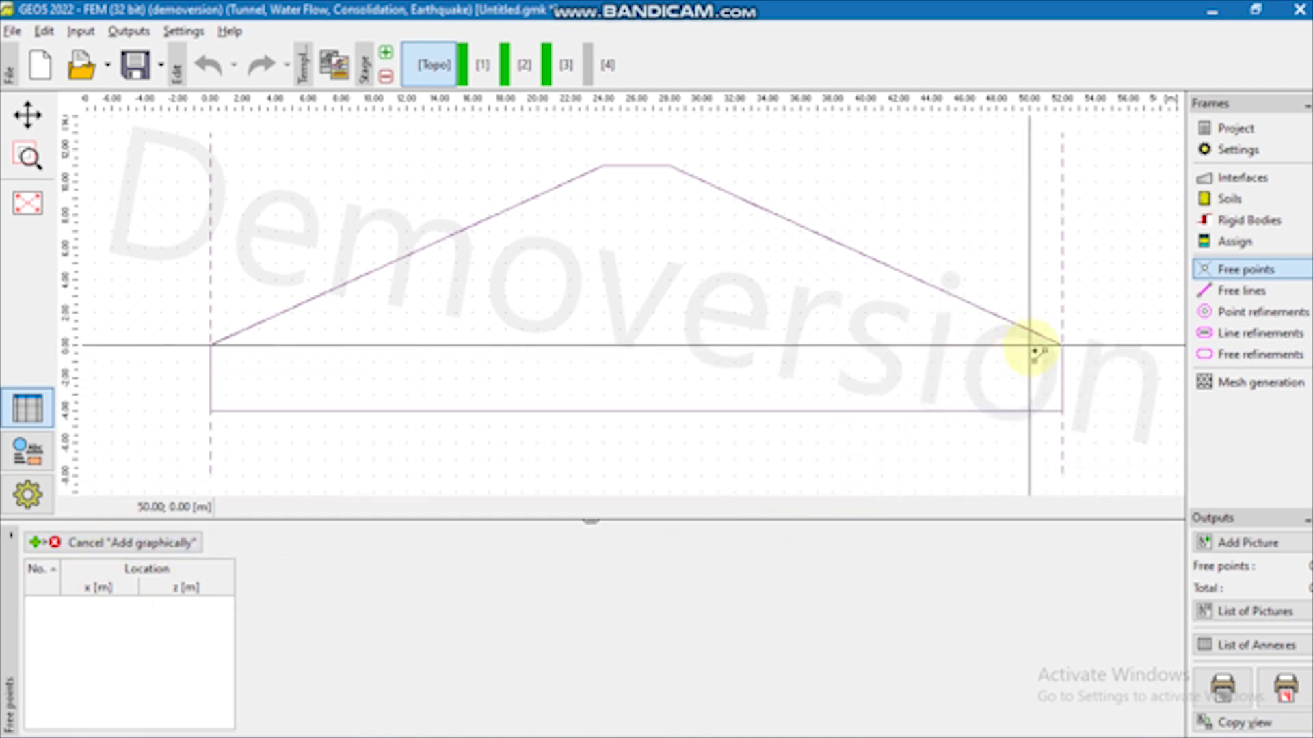
click(998, 347)
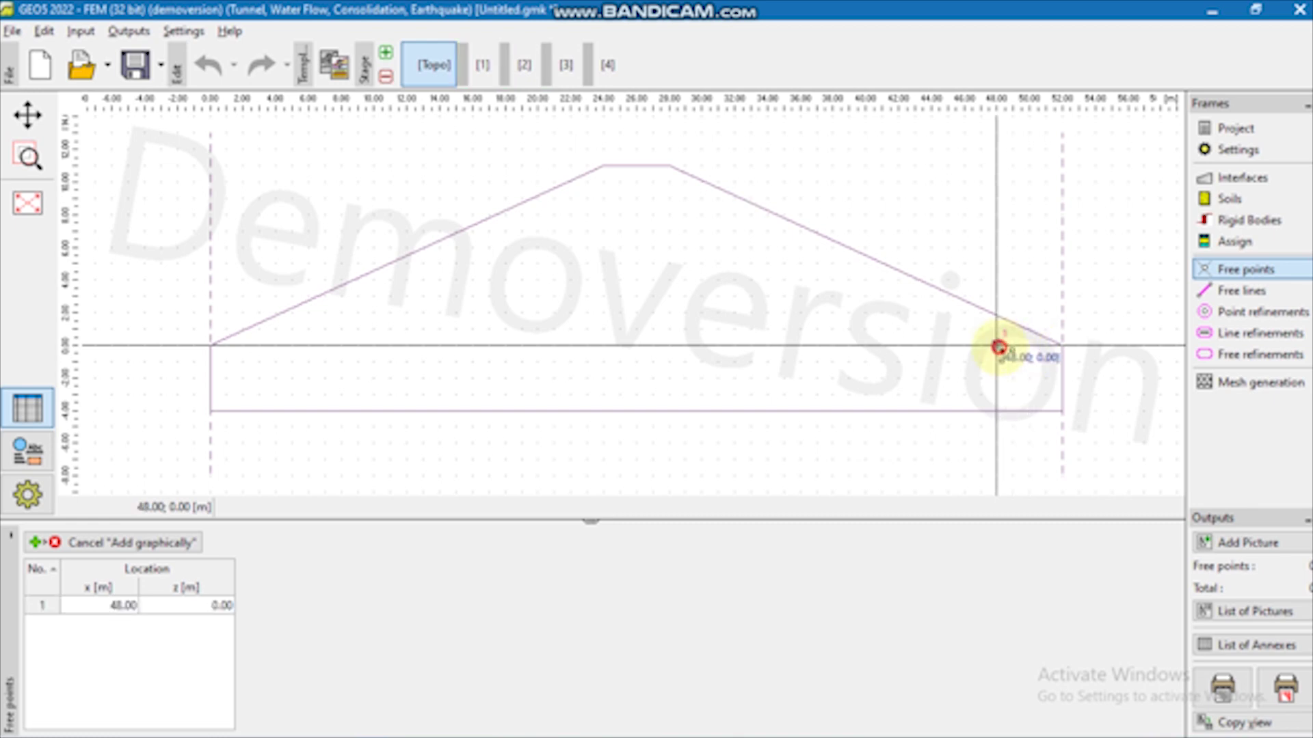
click(136, 547)
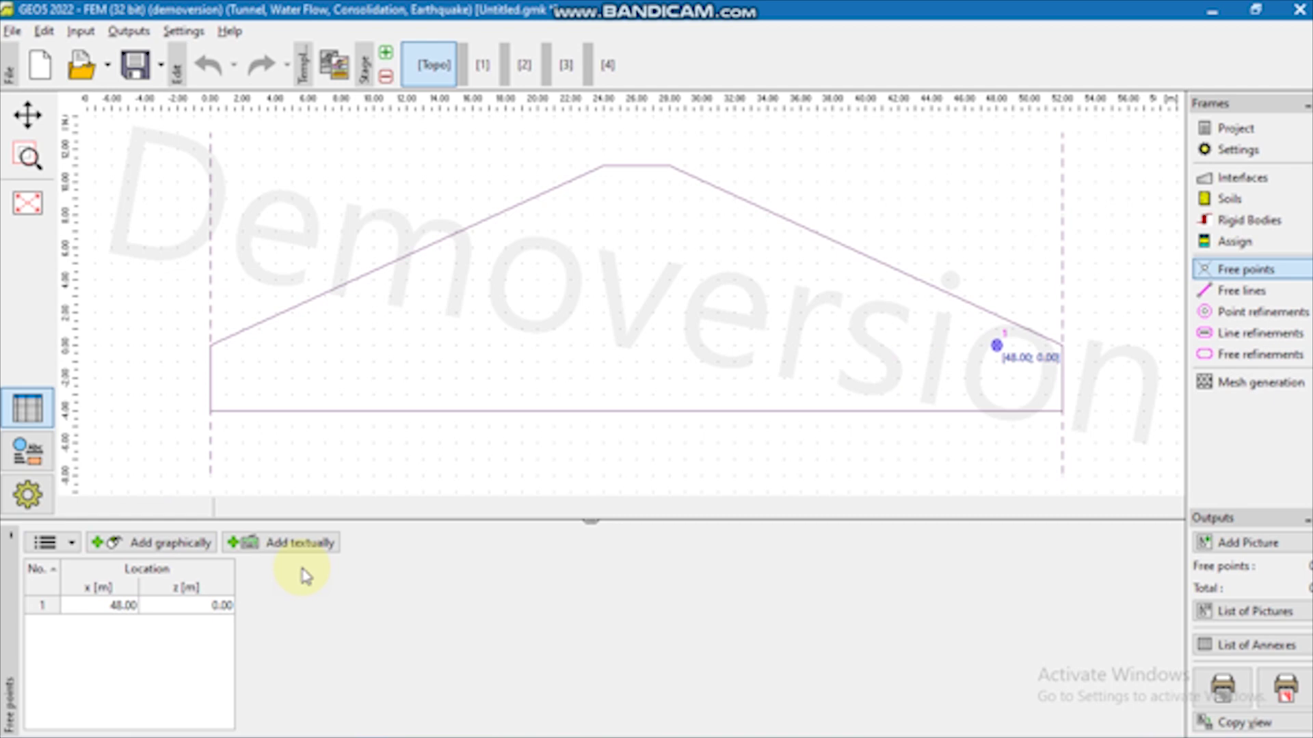
click(1224, 384)
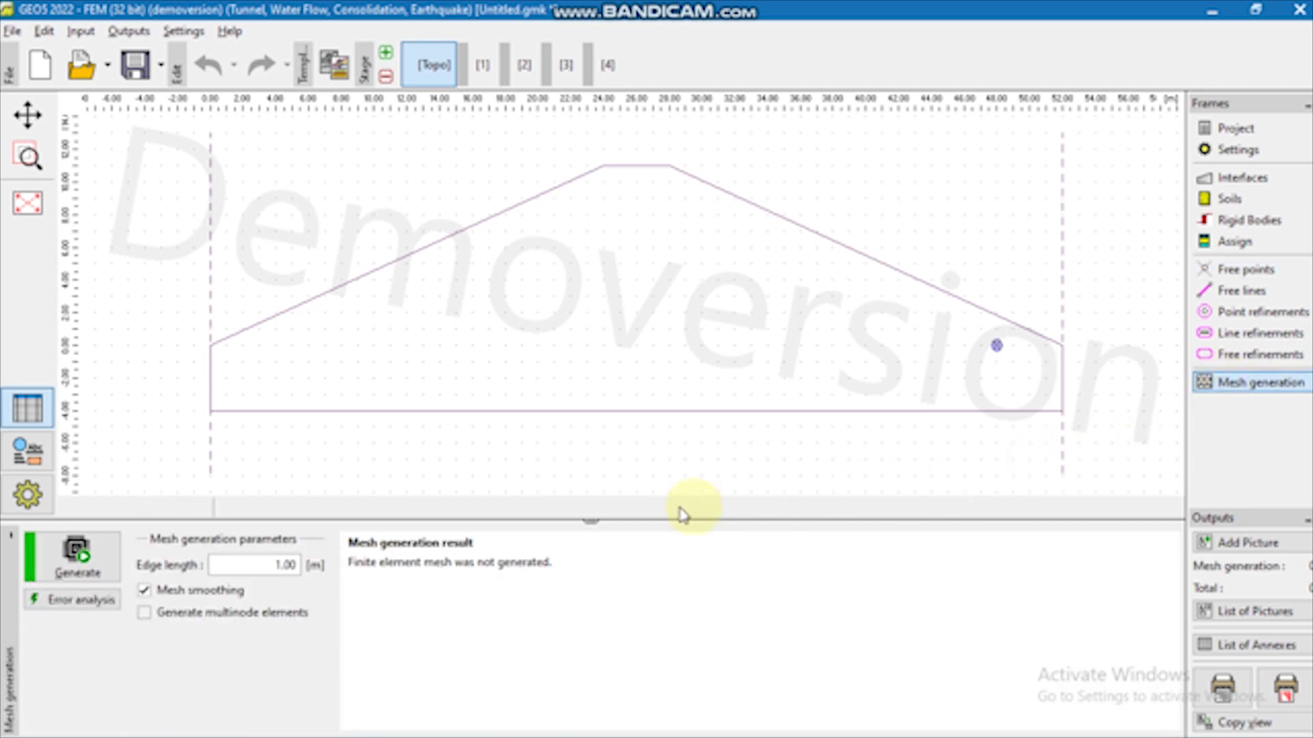
click(82, 567)
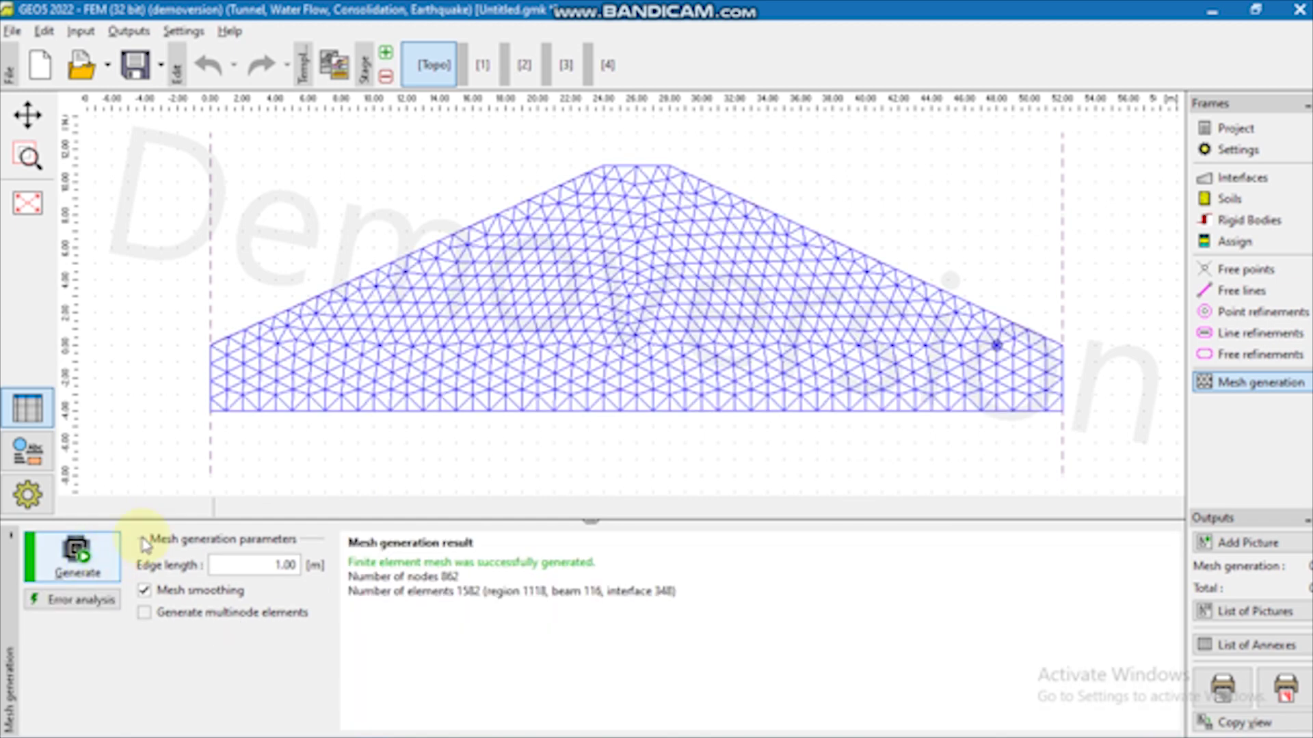
- Rerun the steady state water flow analysis for construction stages 1, 2 and 3
click(481, 68)
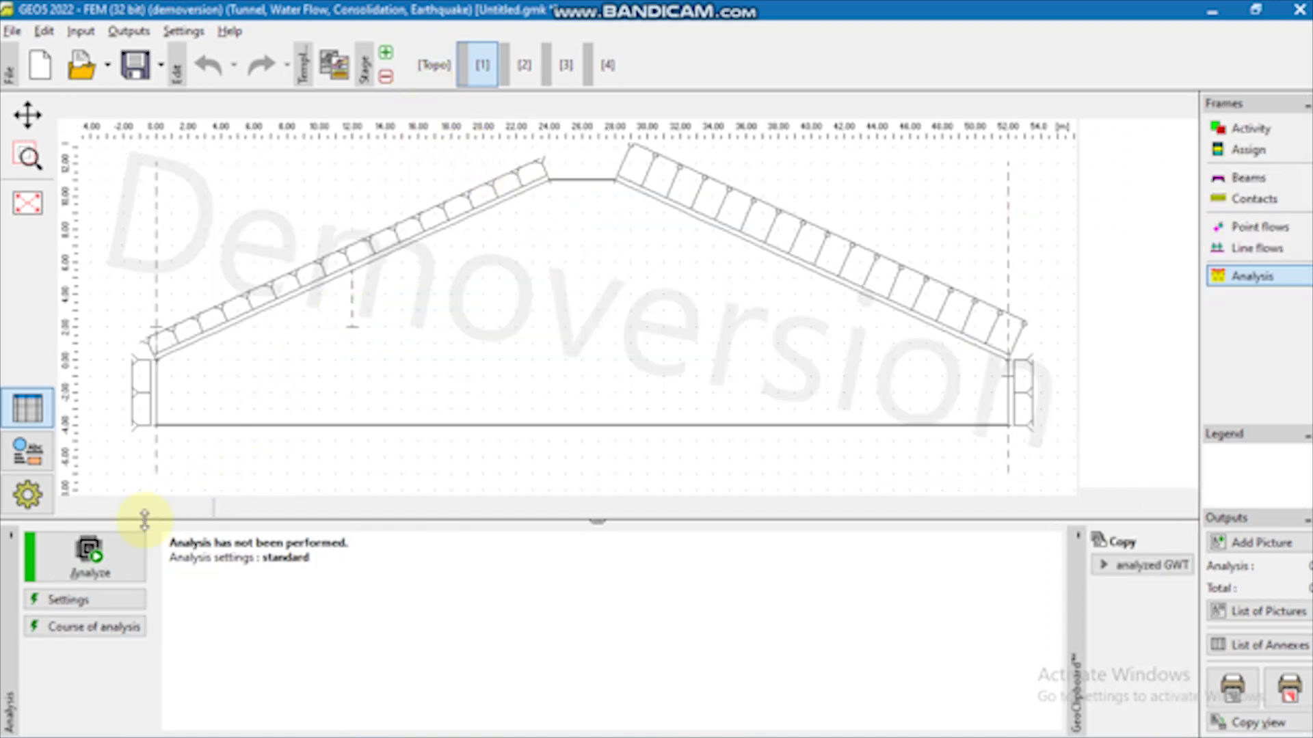
click(88, 577)
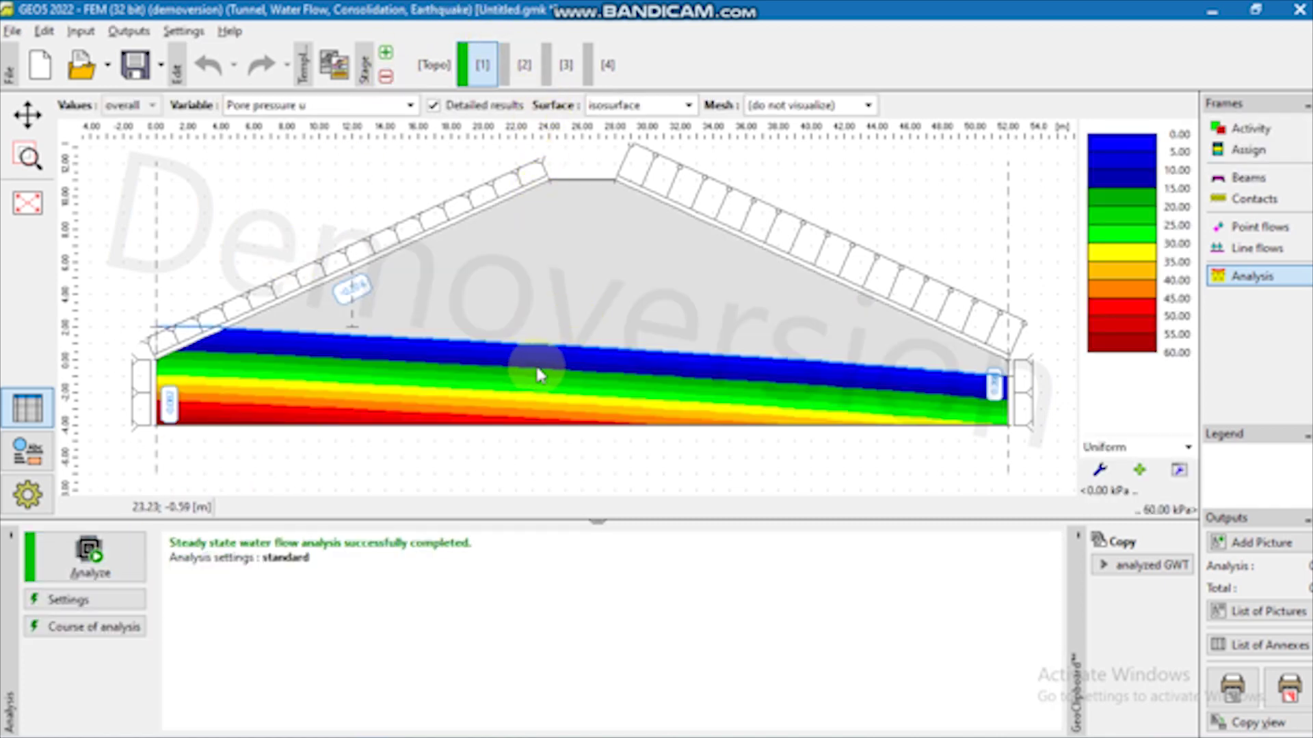
click(528, 65)
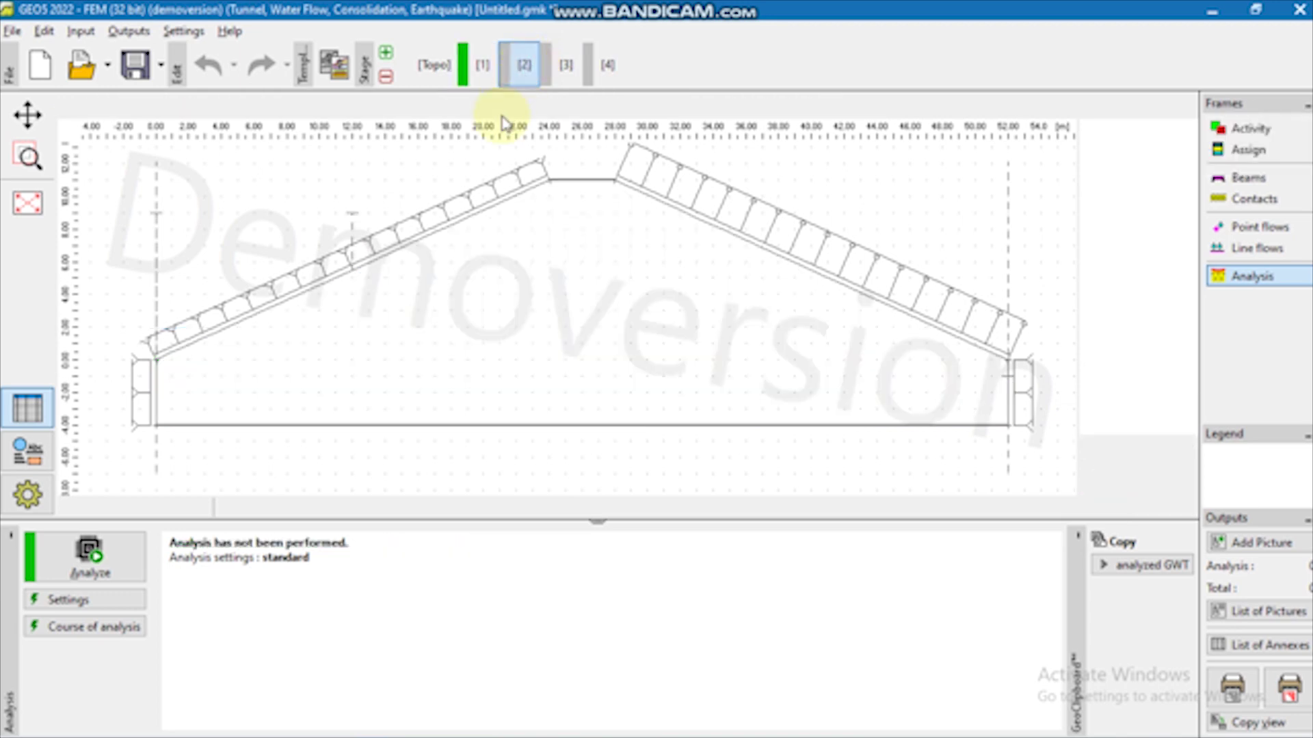
click(101, 561)
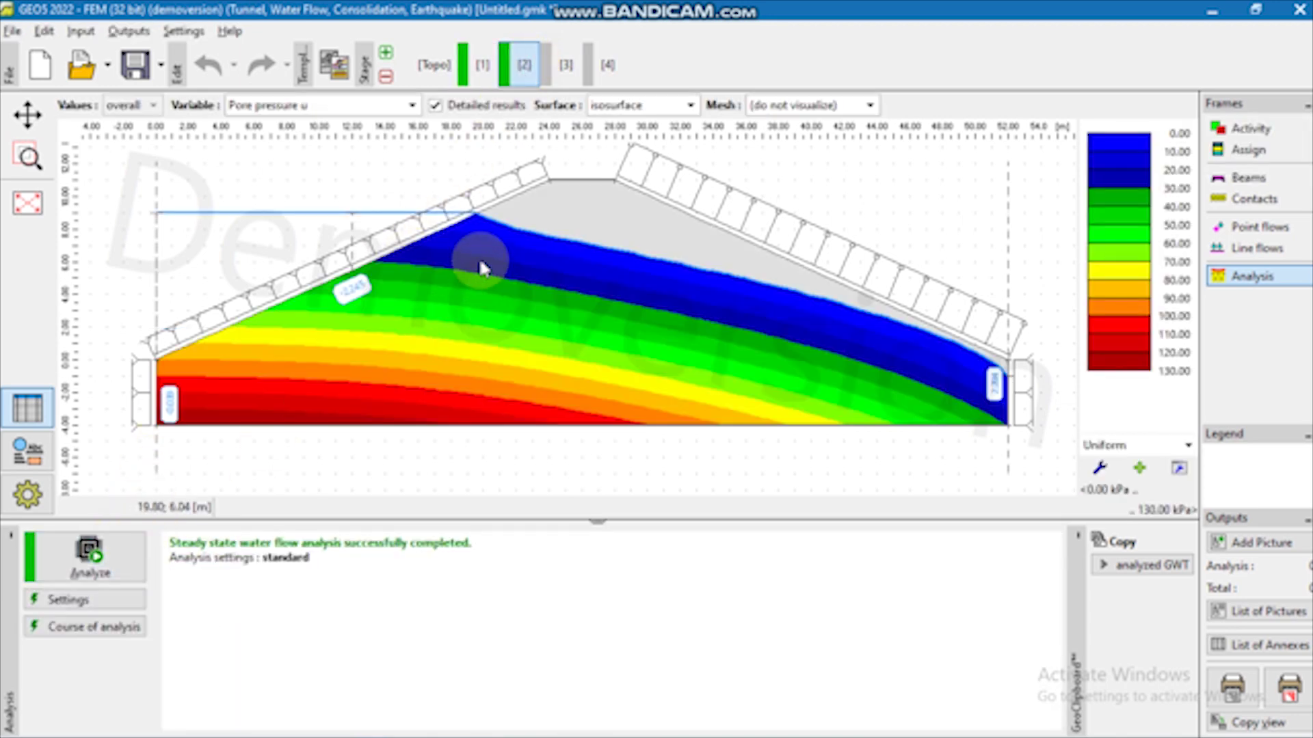
click(573, 72)
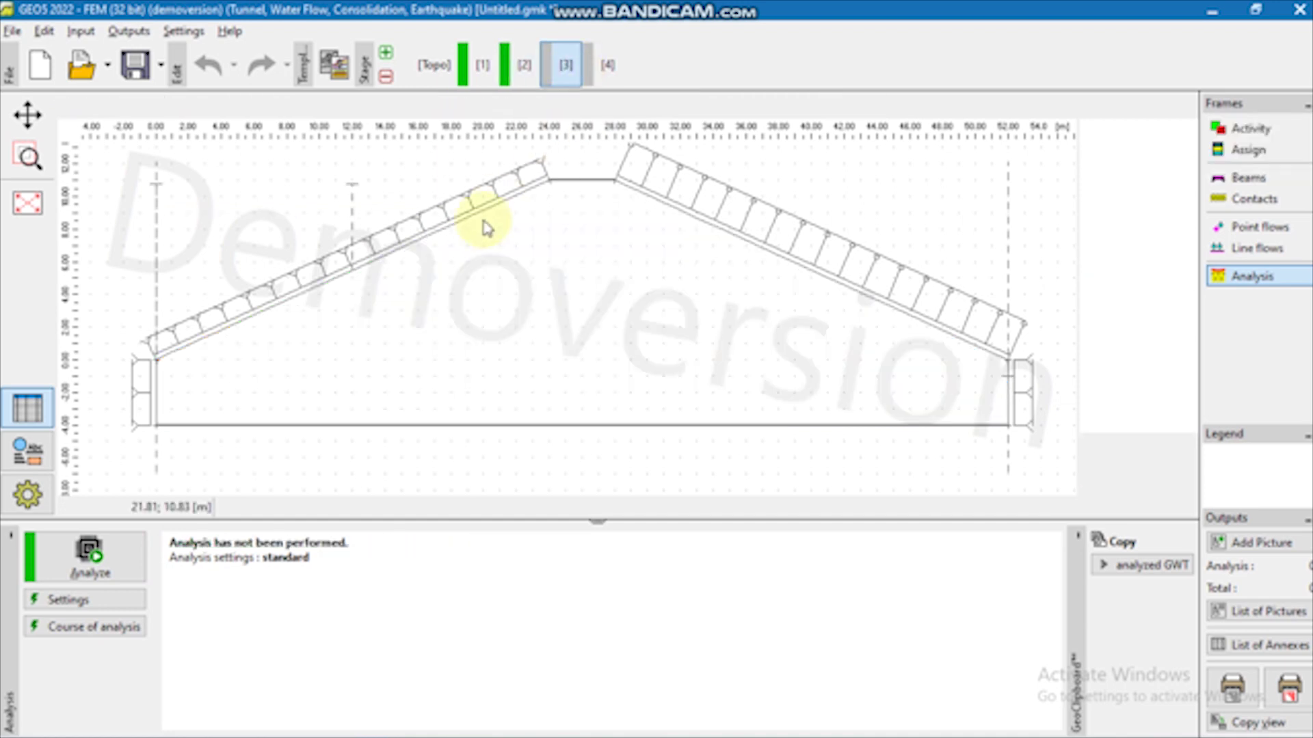
click(106, 566)
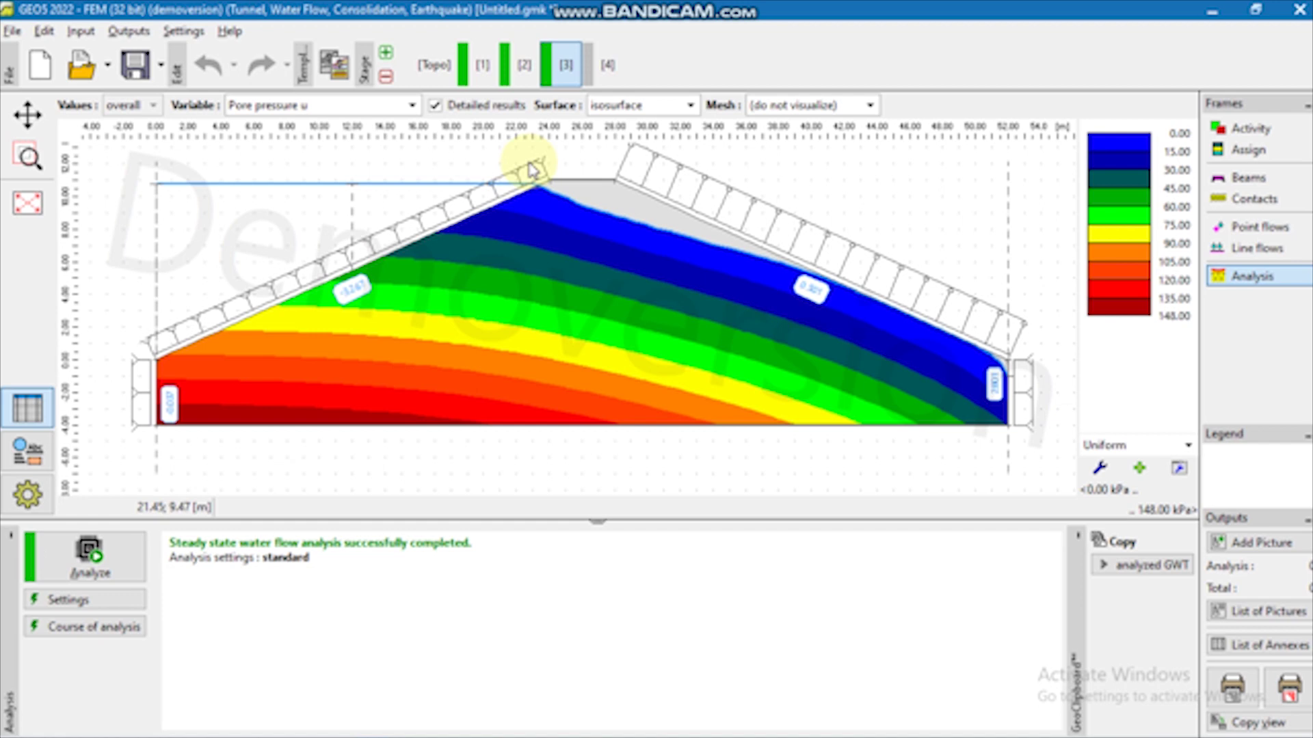
click(566, 76)
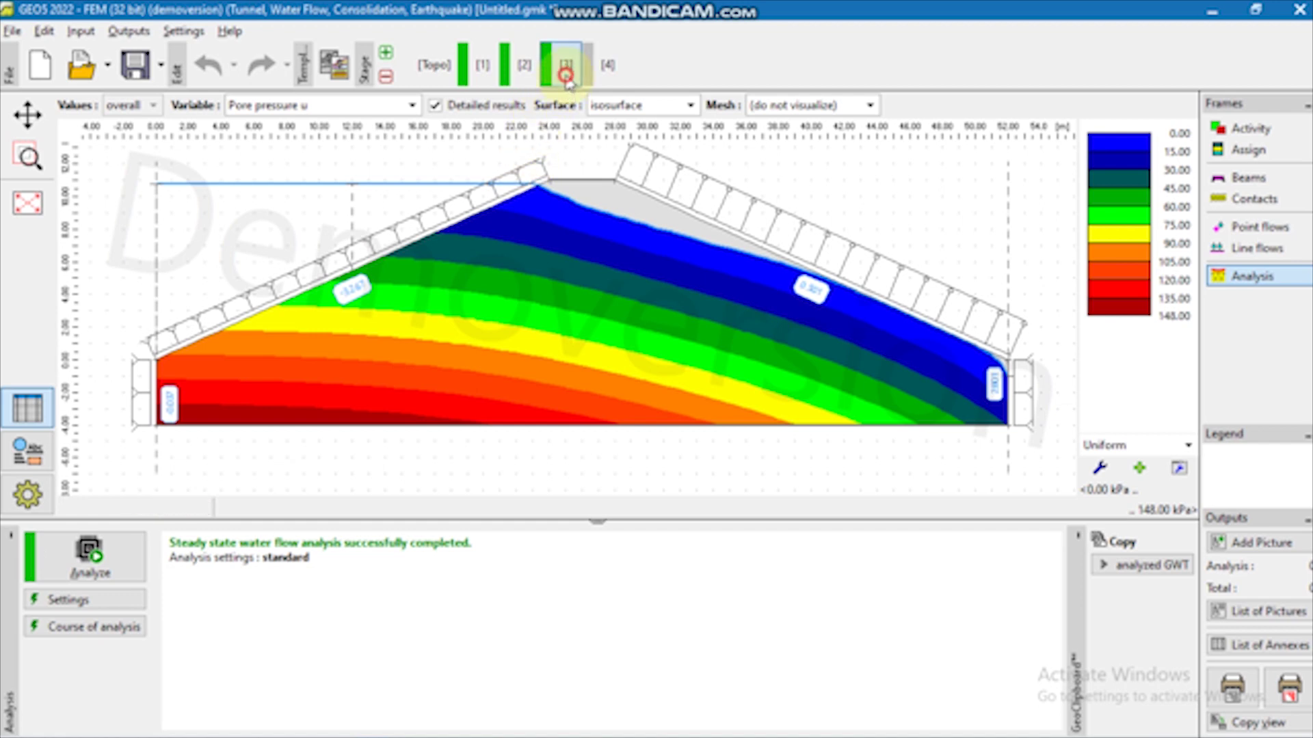
- In stage 4, add a pore pressure point flow with a GWT coordinate of 0.1 m at the free point near the right toe
click(591, 68)
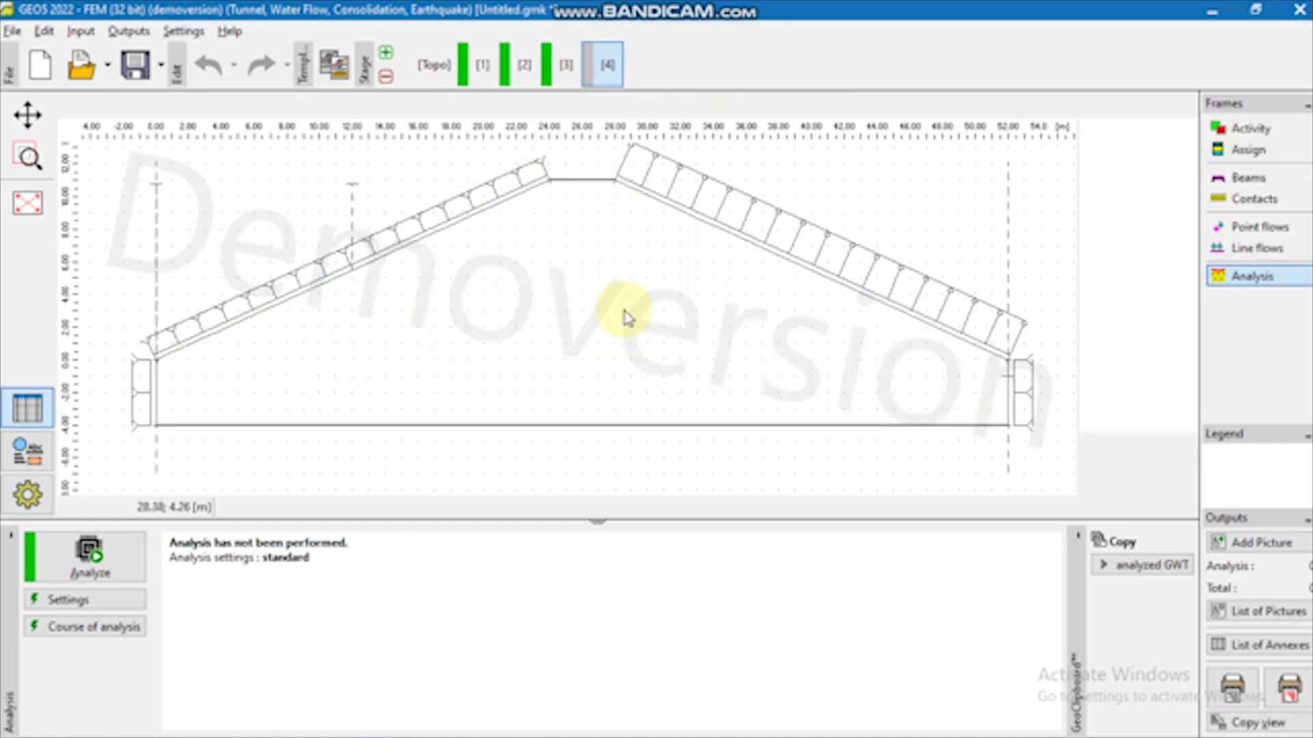
click(1257, 229)
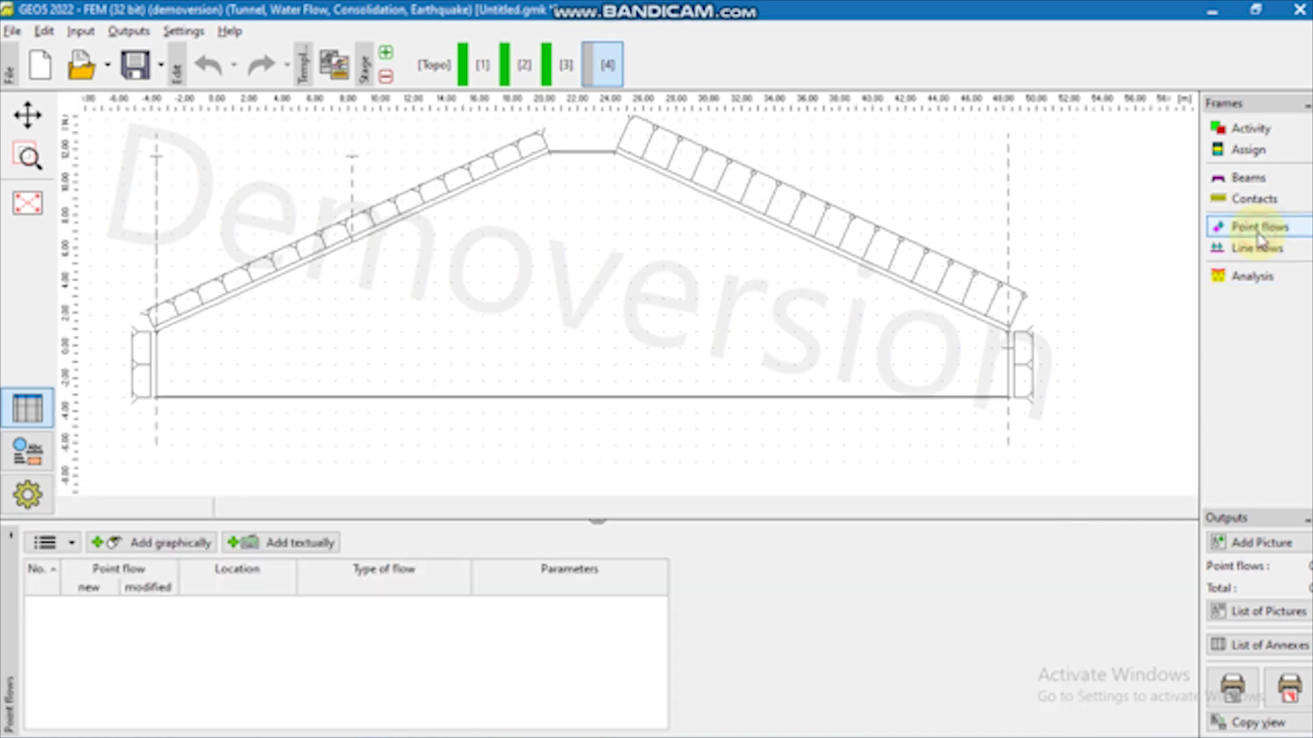
click(194, 544)
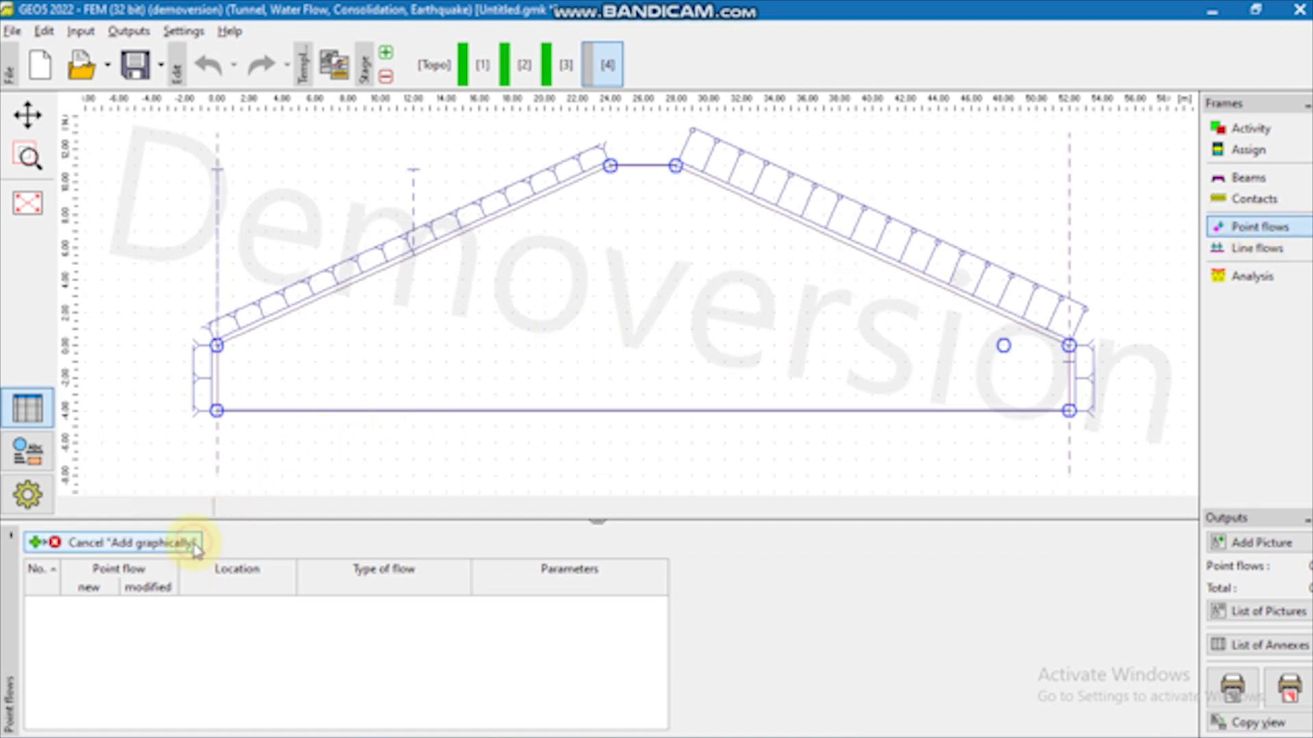
click(1004, 345)
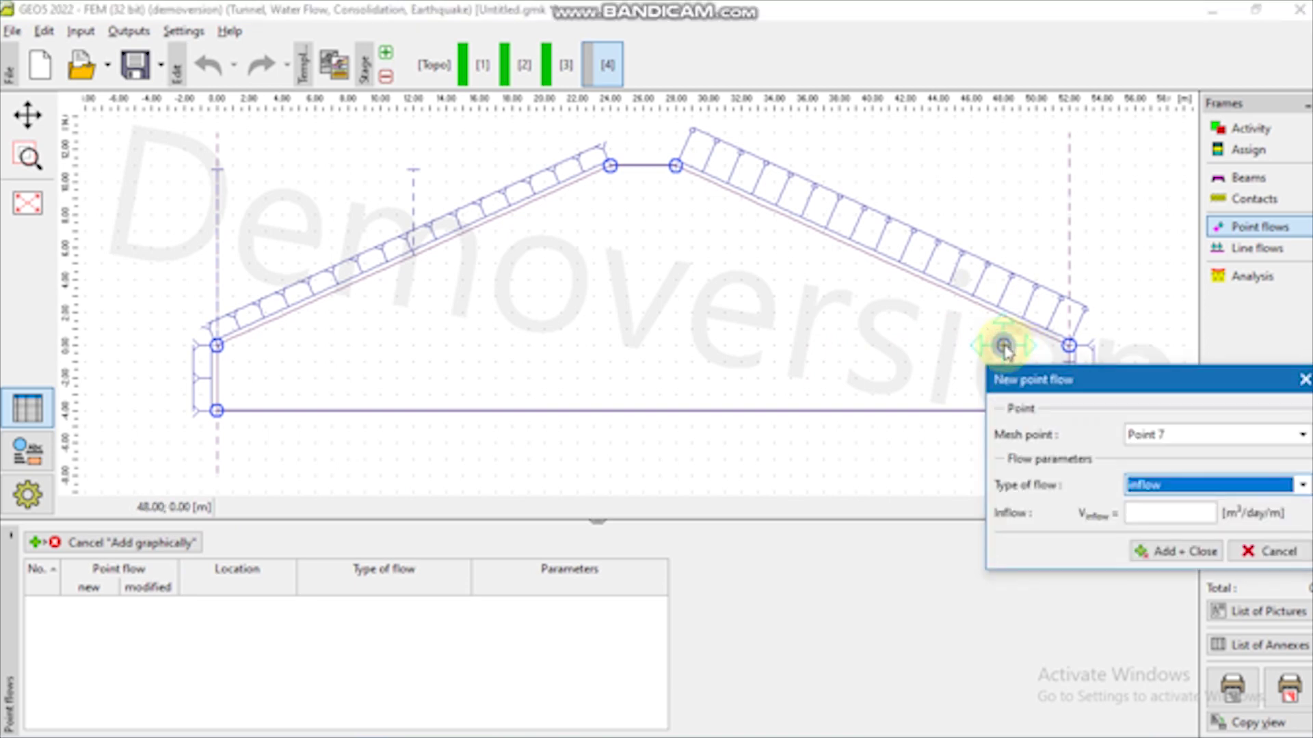
click(1201, 487)
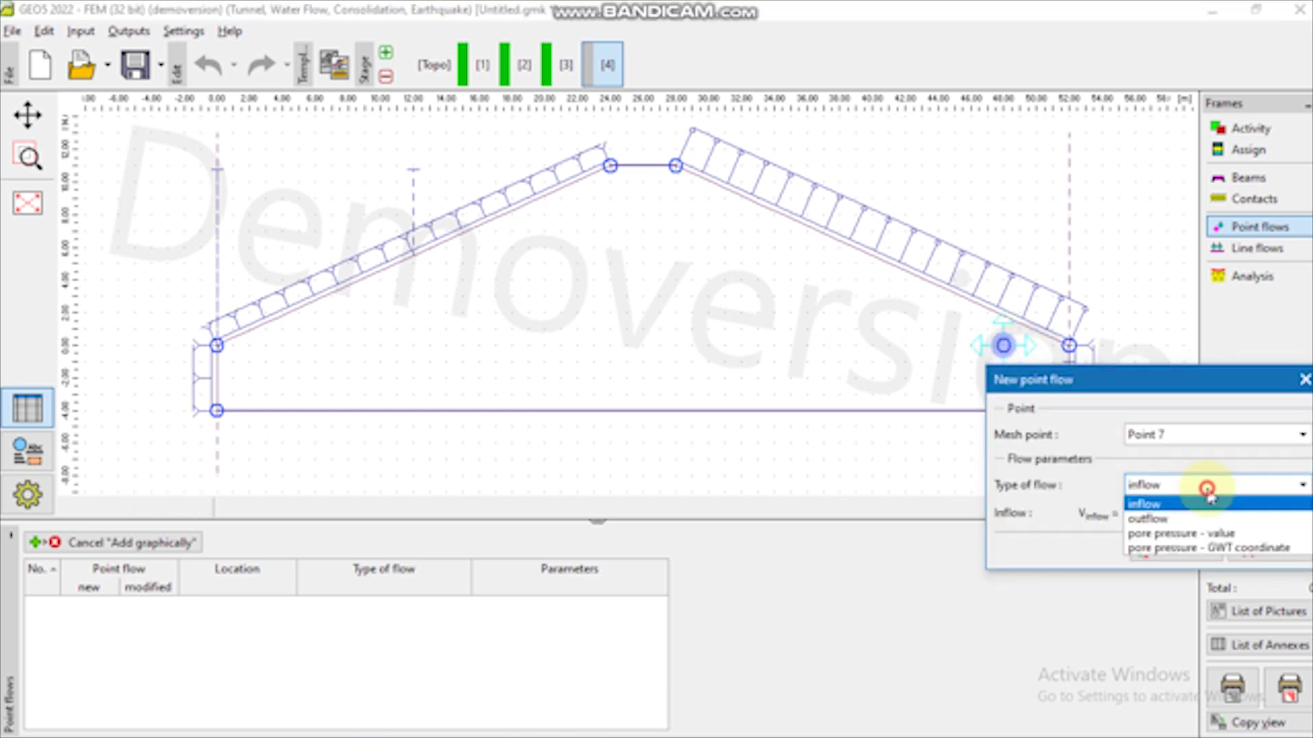
click(1193, 548)
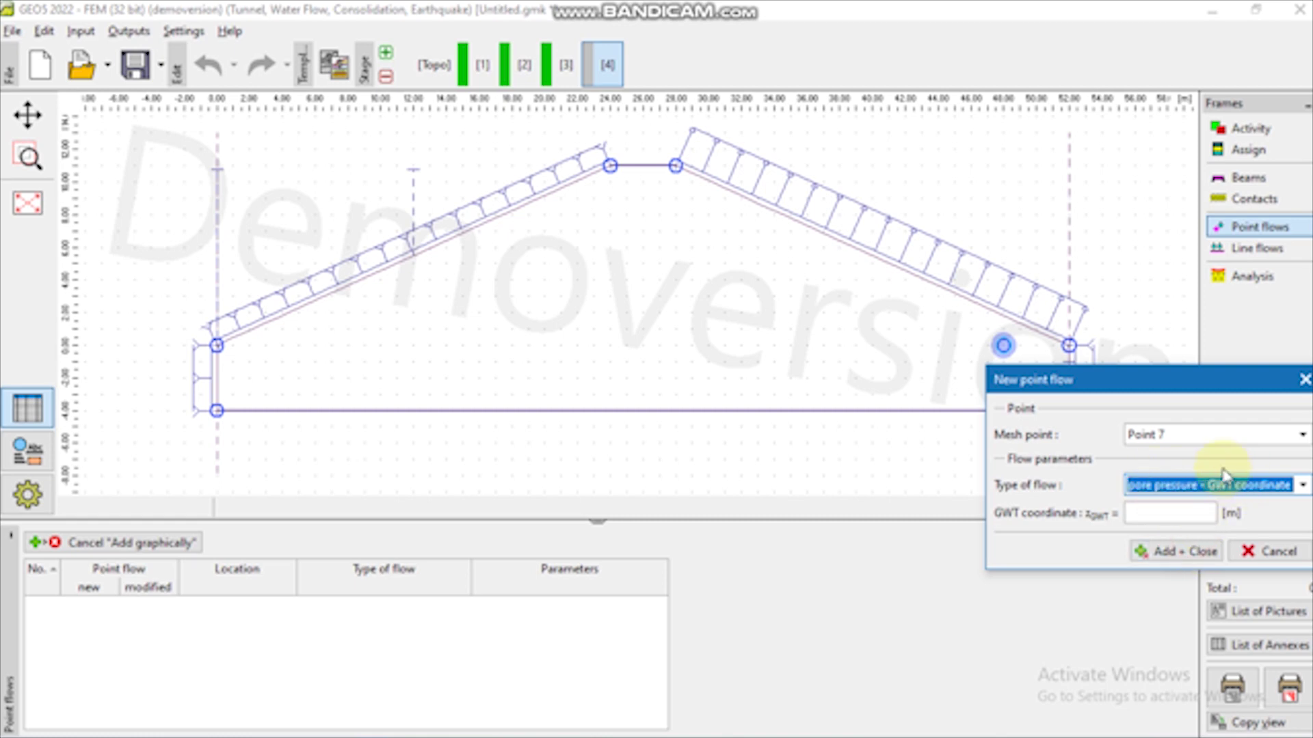
click(1202, 514)
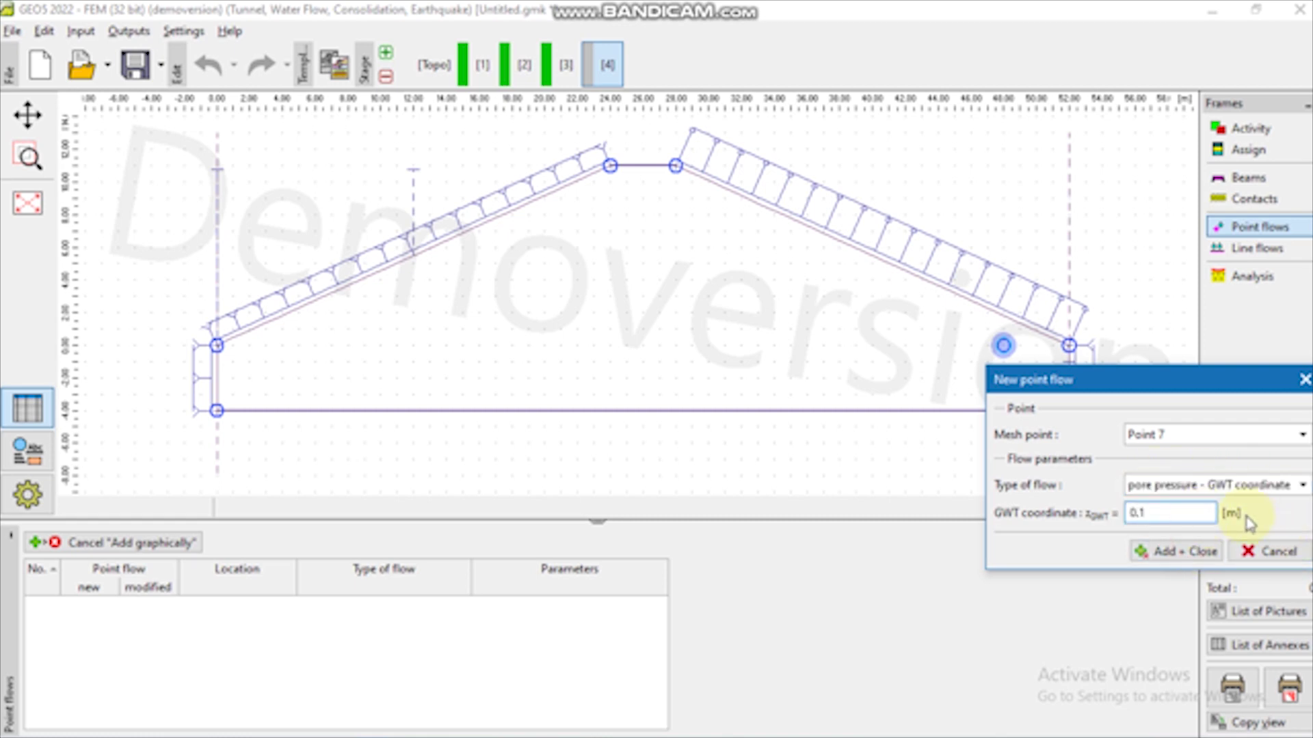
click(1166, 552)
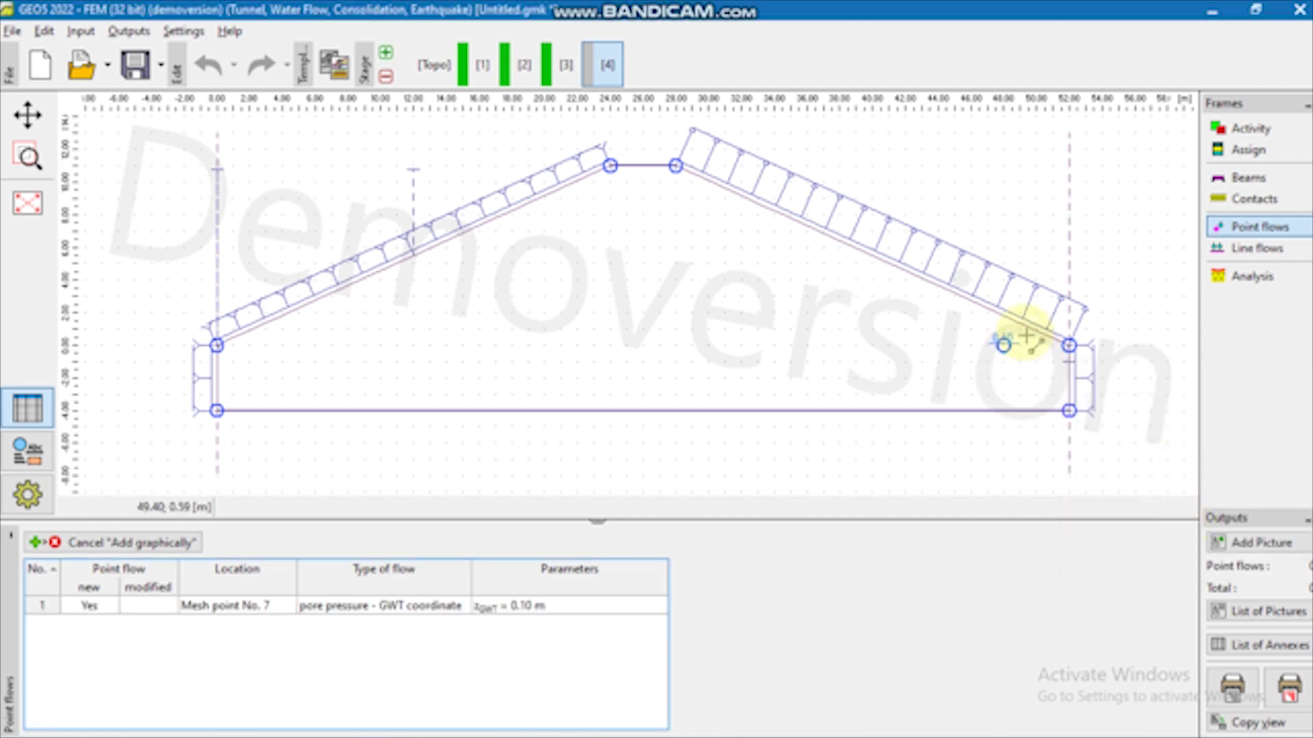
- Run the steady state water flow analysis for construction stage 4
click(1264, 280)
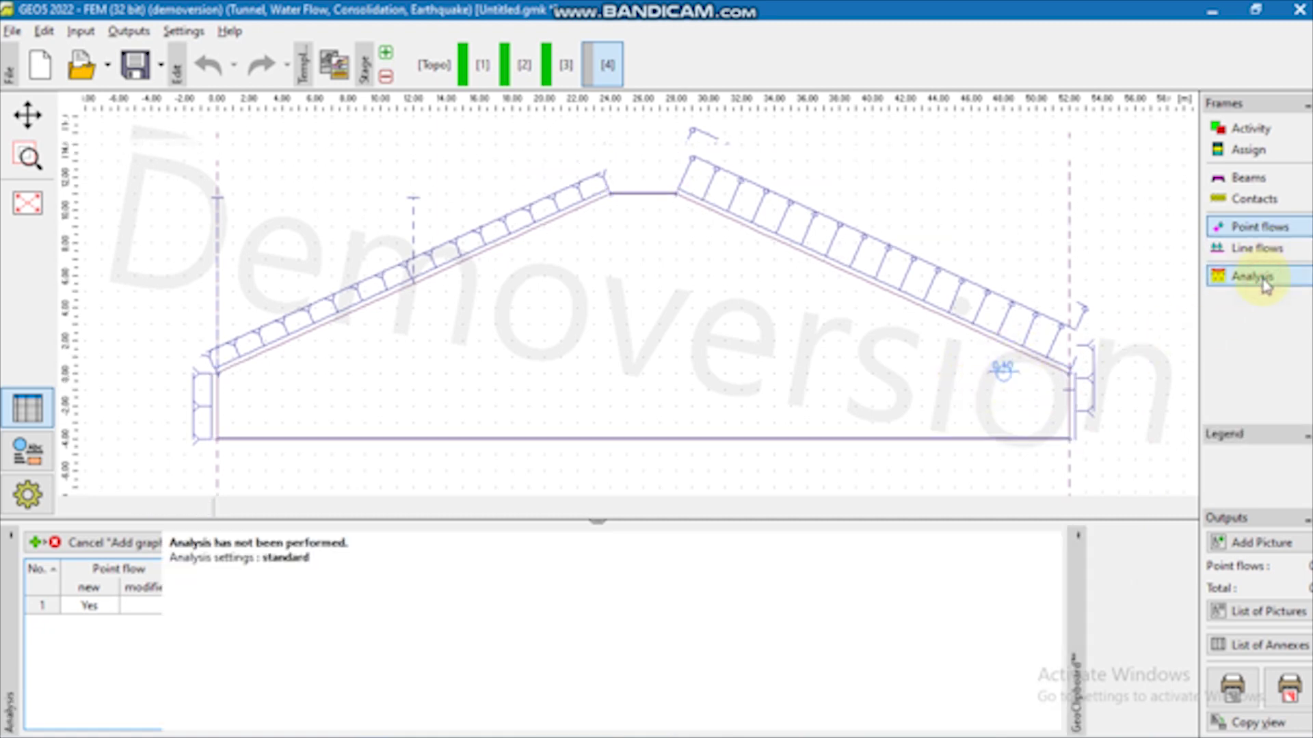
click(88, 552)
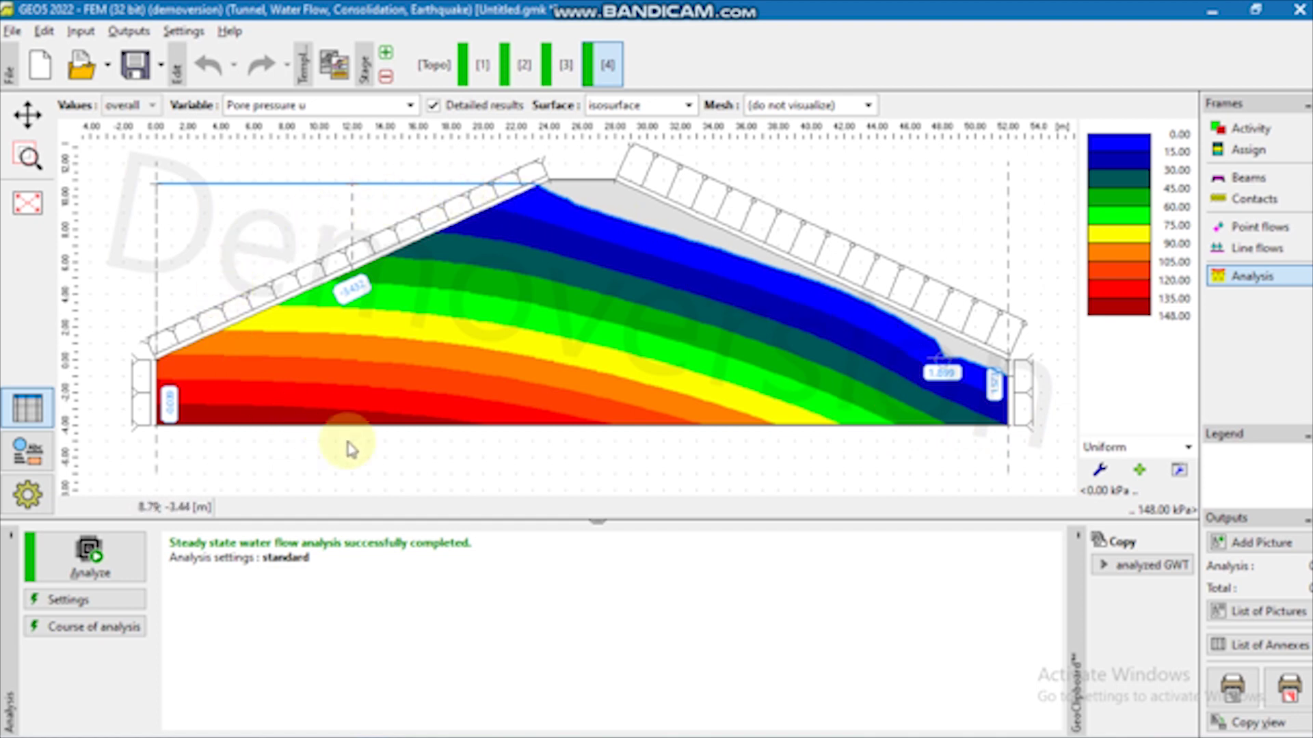
click(375, 251)
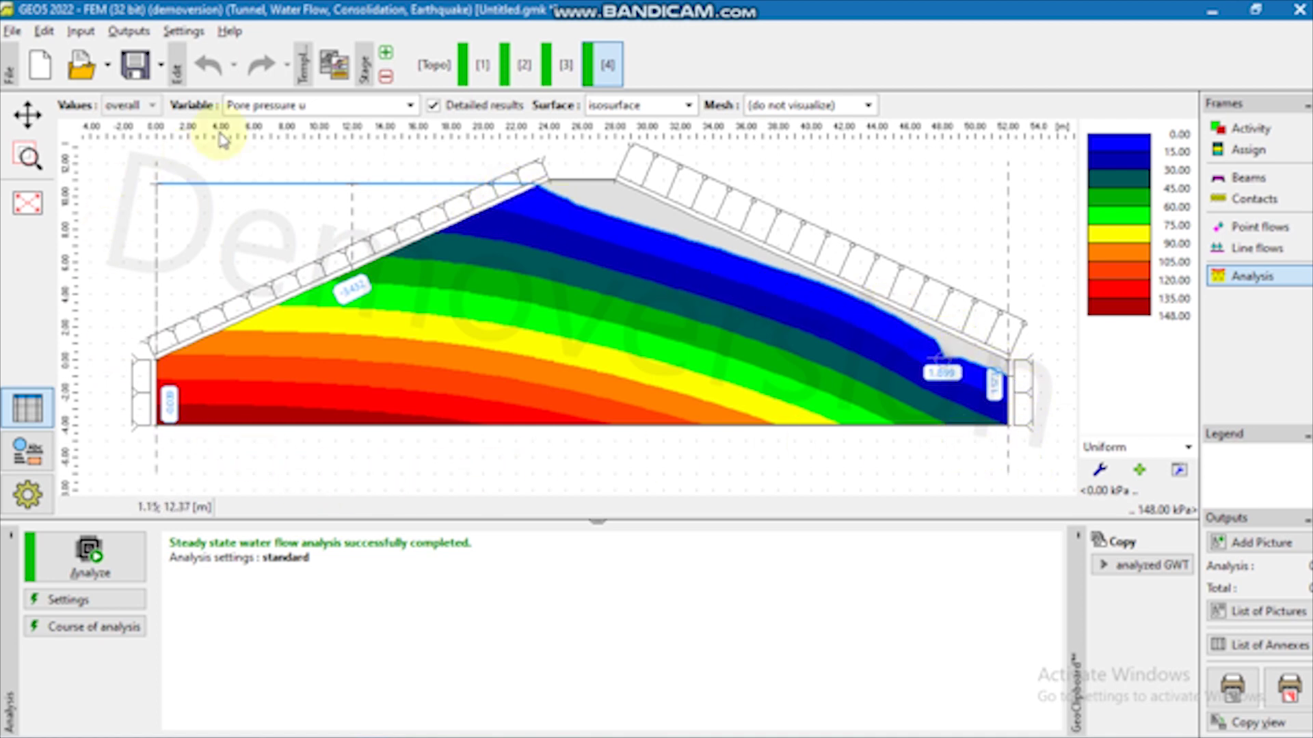
- Examine the stage 4 distributions of water flow velocity in X and Z, relative permeability and pore pressure
click(410, 106)
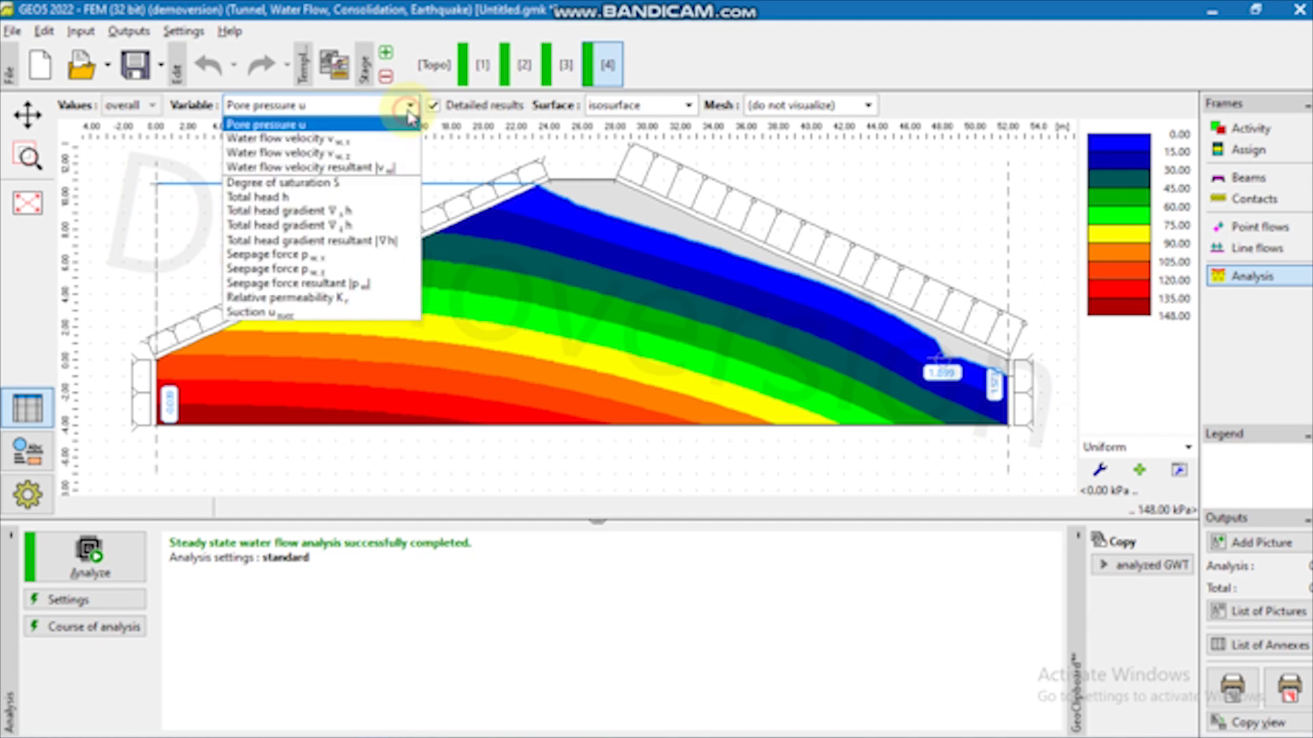
click(374, 140)
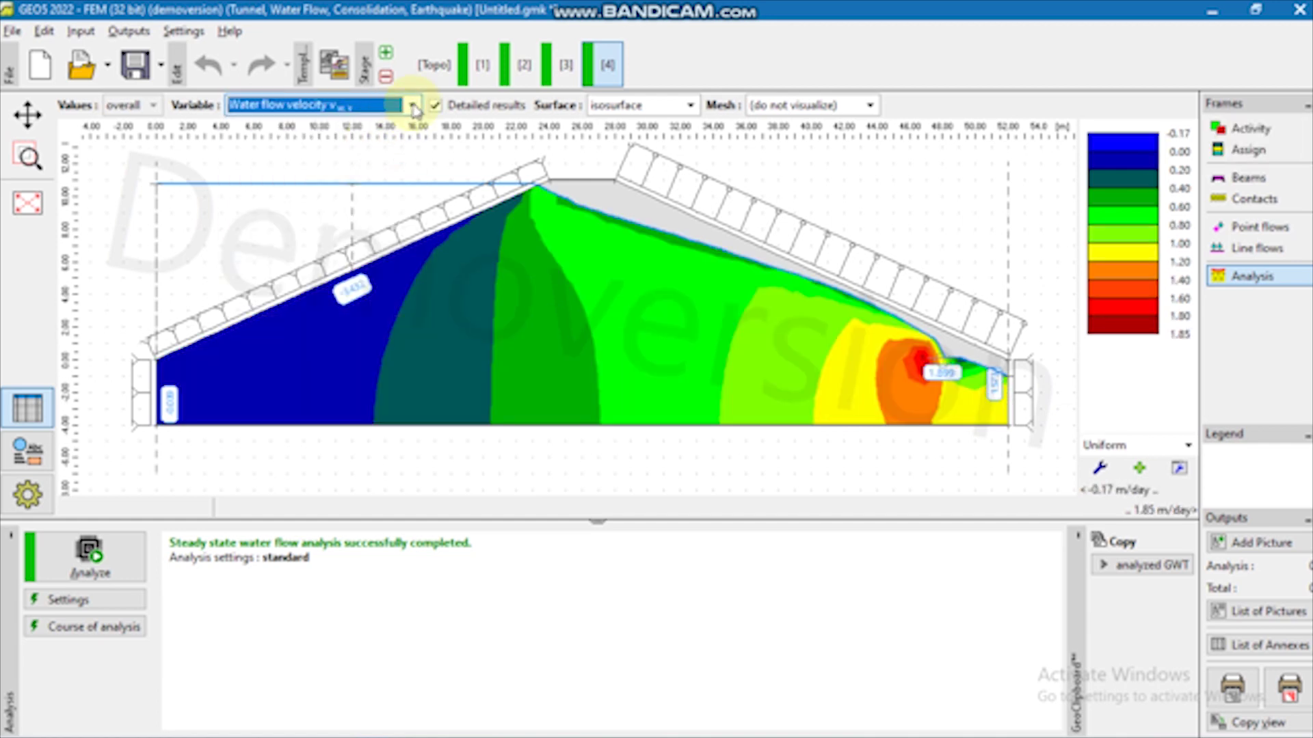
click(413, 107)
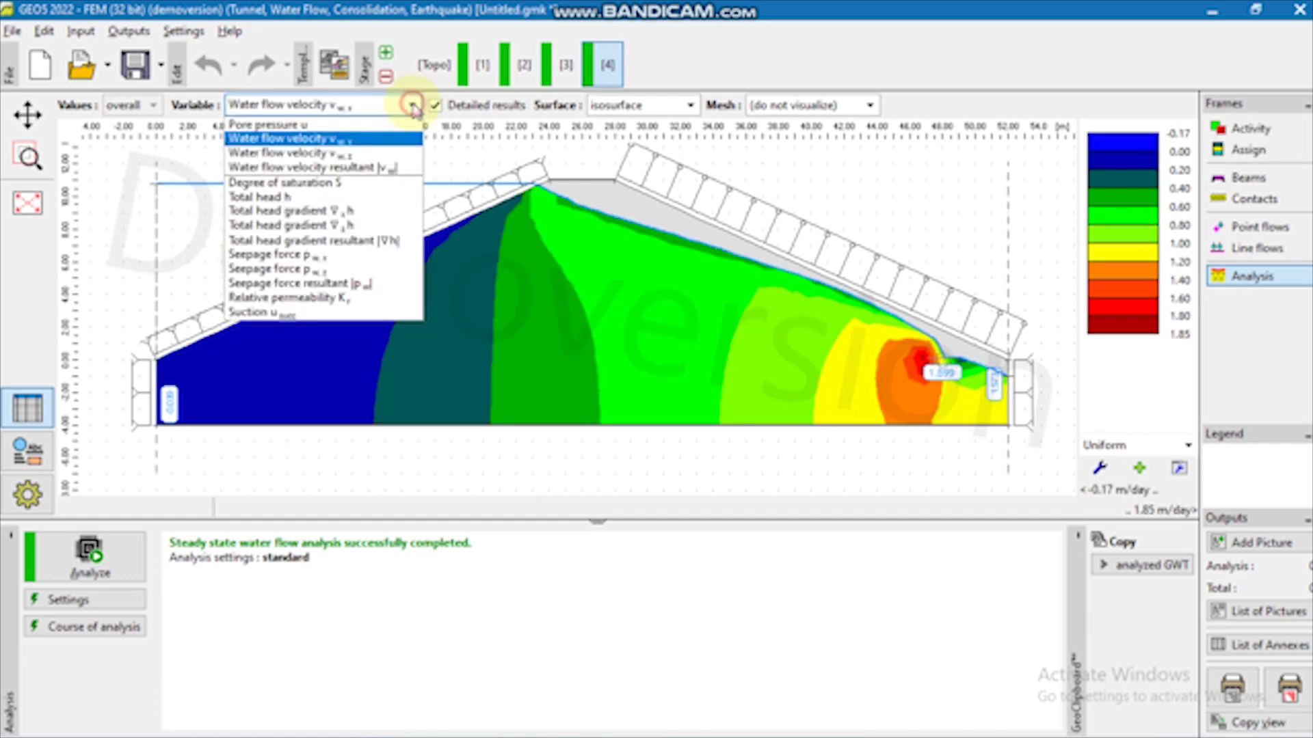
click(400, 153)
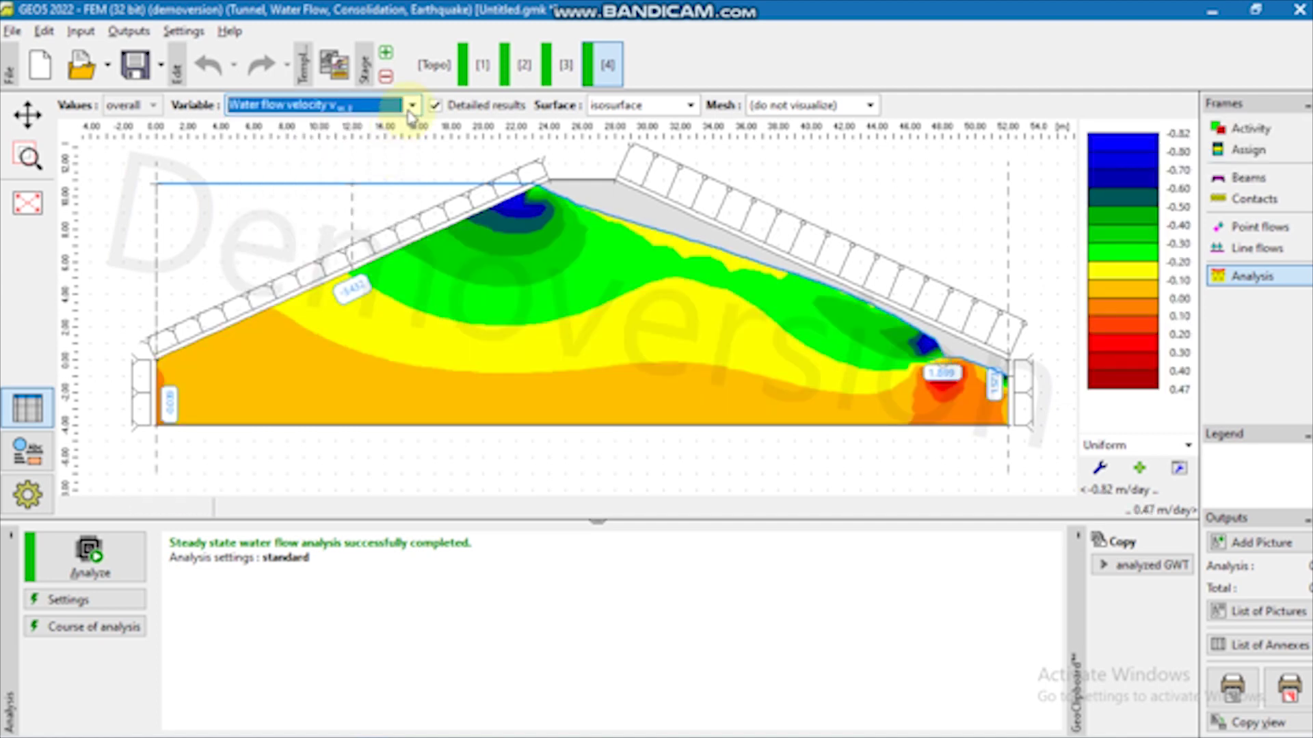
click(409, 108)
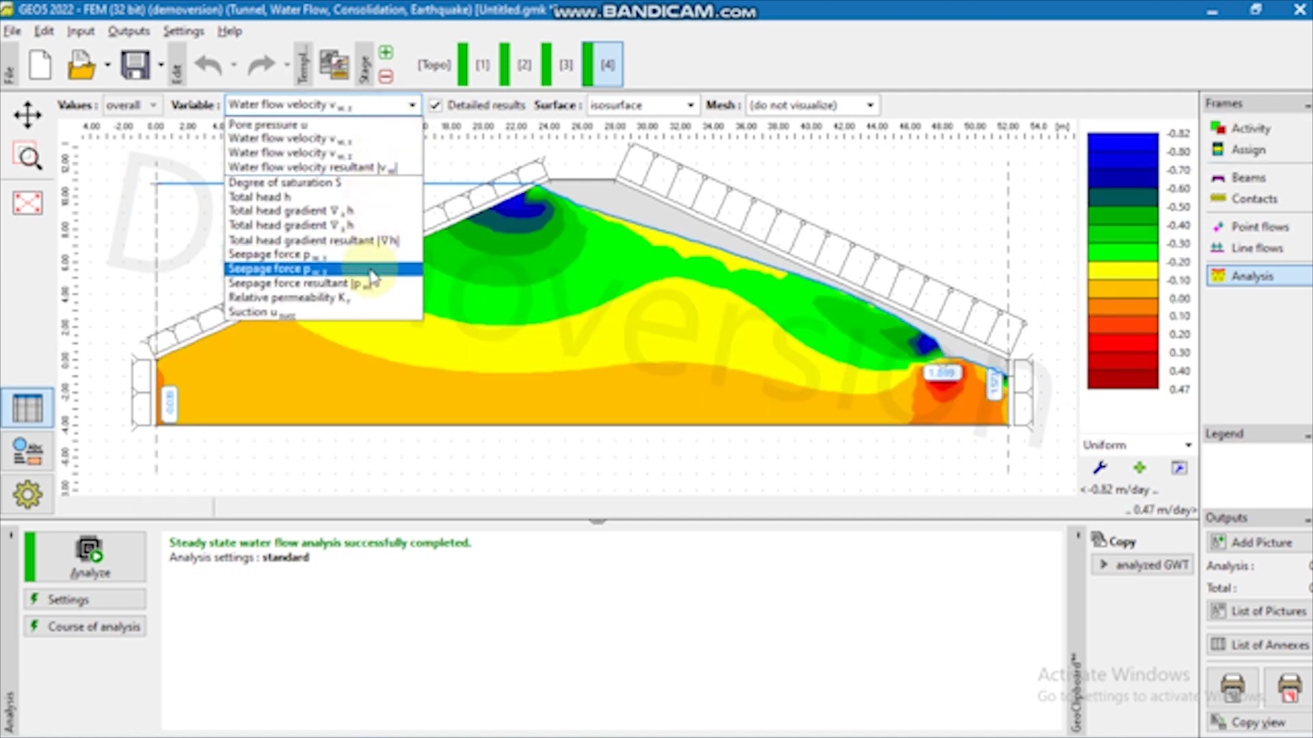
click(370, 298)
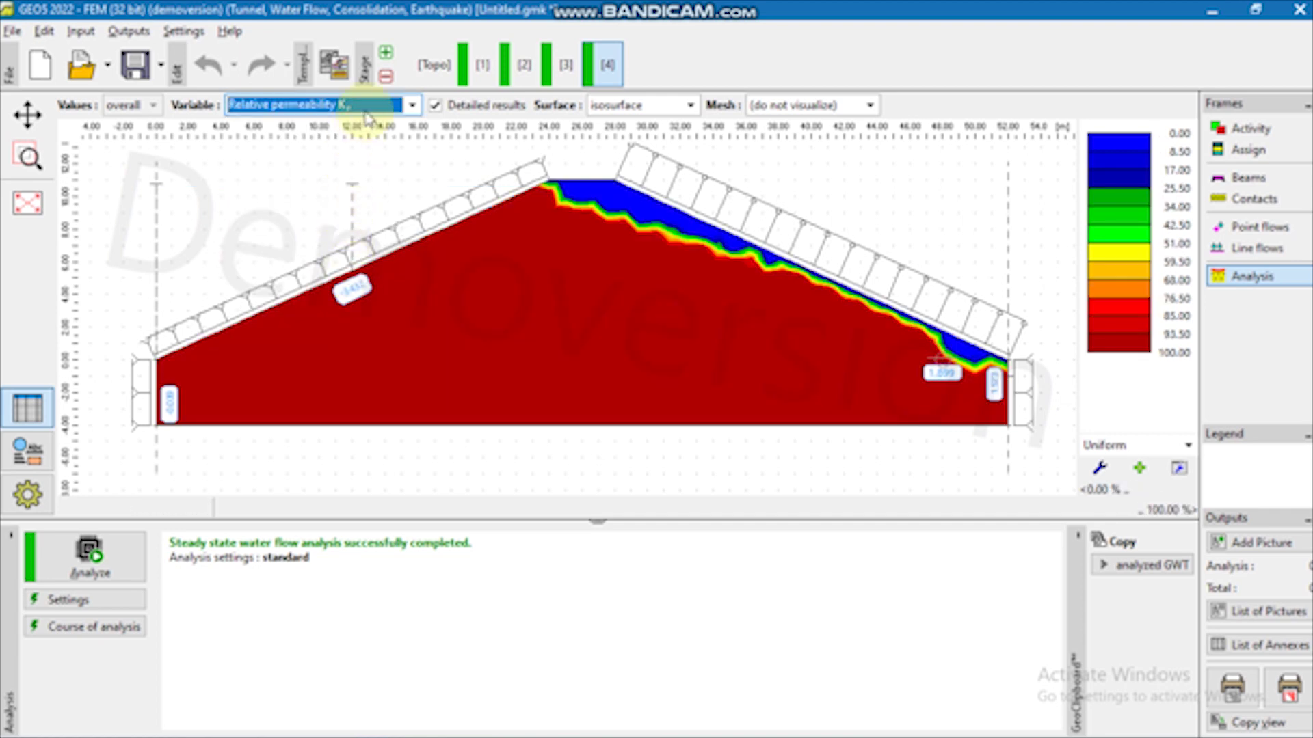
click(410, 106)
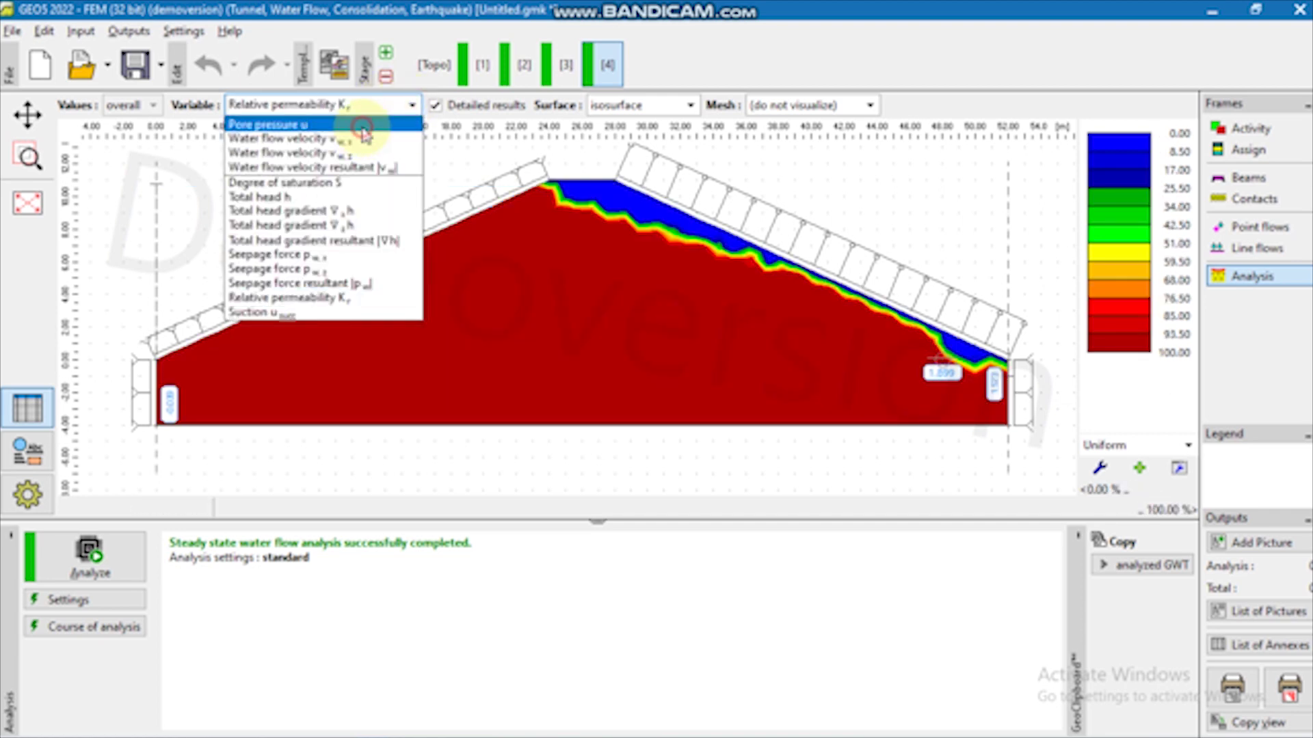
click(362, 126)
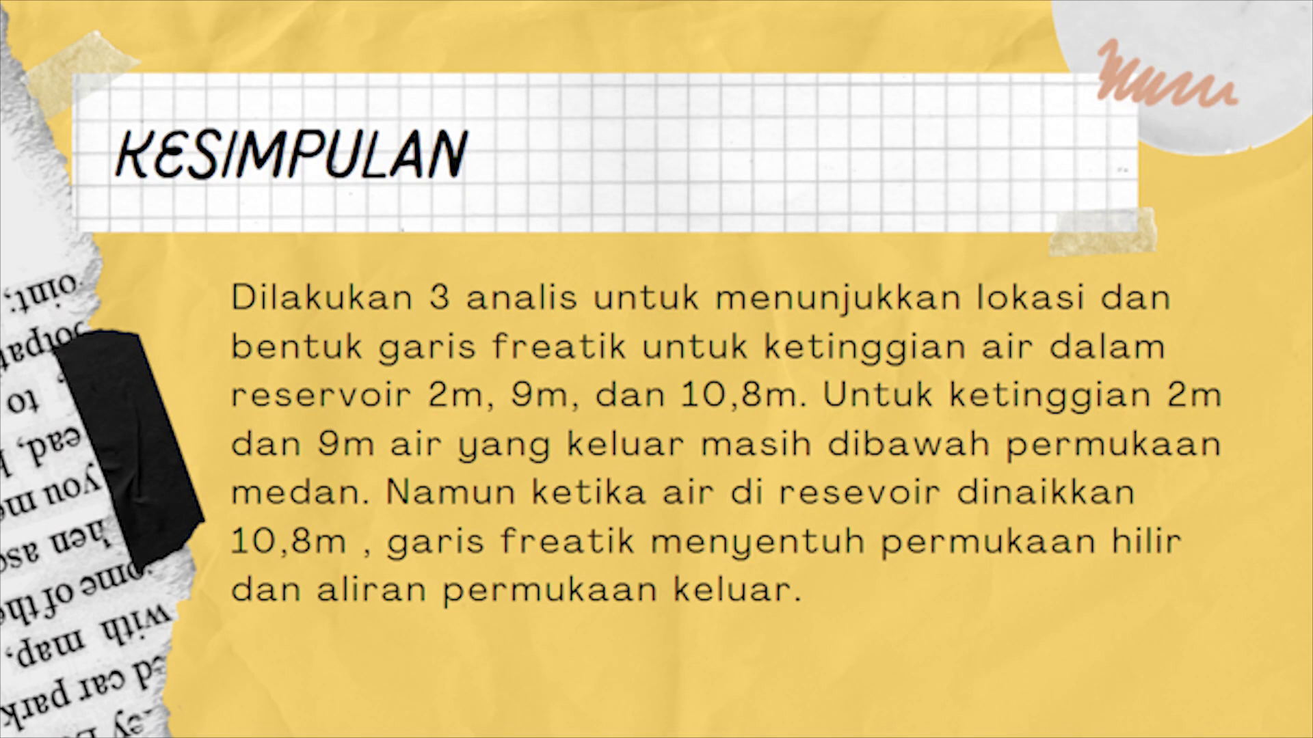